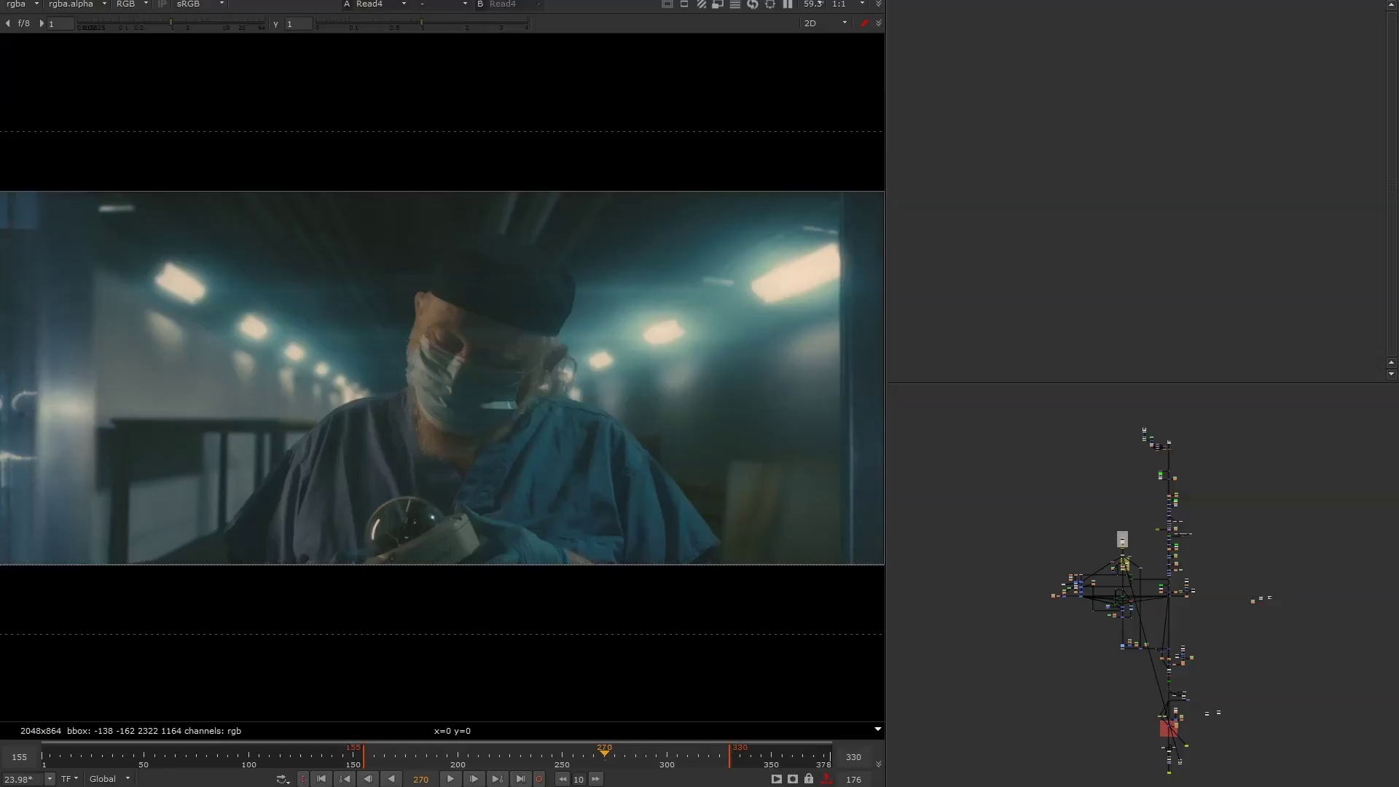
Play the finished shot and view the merge directly beneath the corridor plate.
{"action": "left_click", "coordinate": [451, 777]}
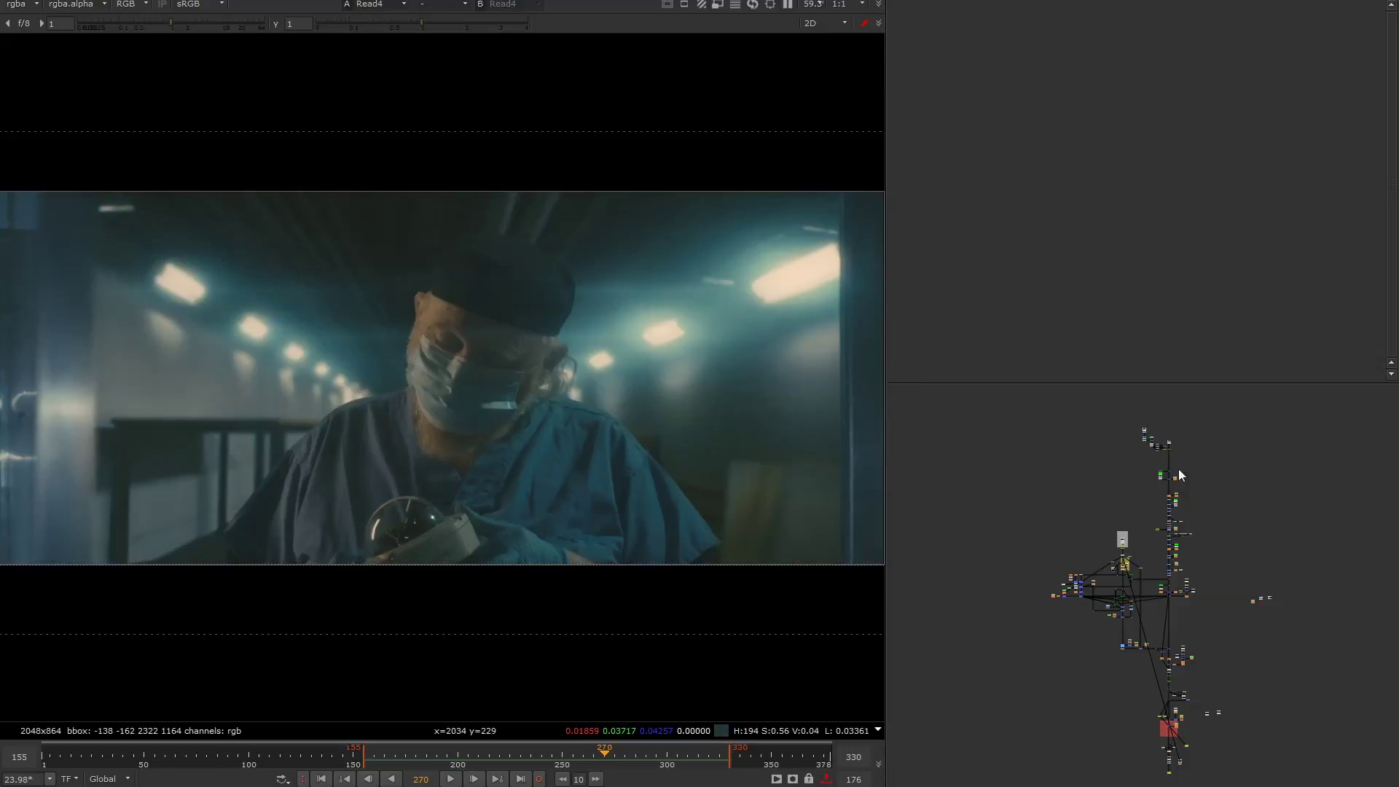
{"action": "scroll", "coordinate": [1182, 444], "scroll_direction": "up", "scroll_amount": 10}
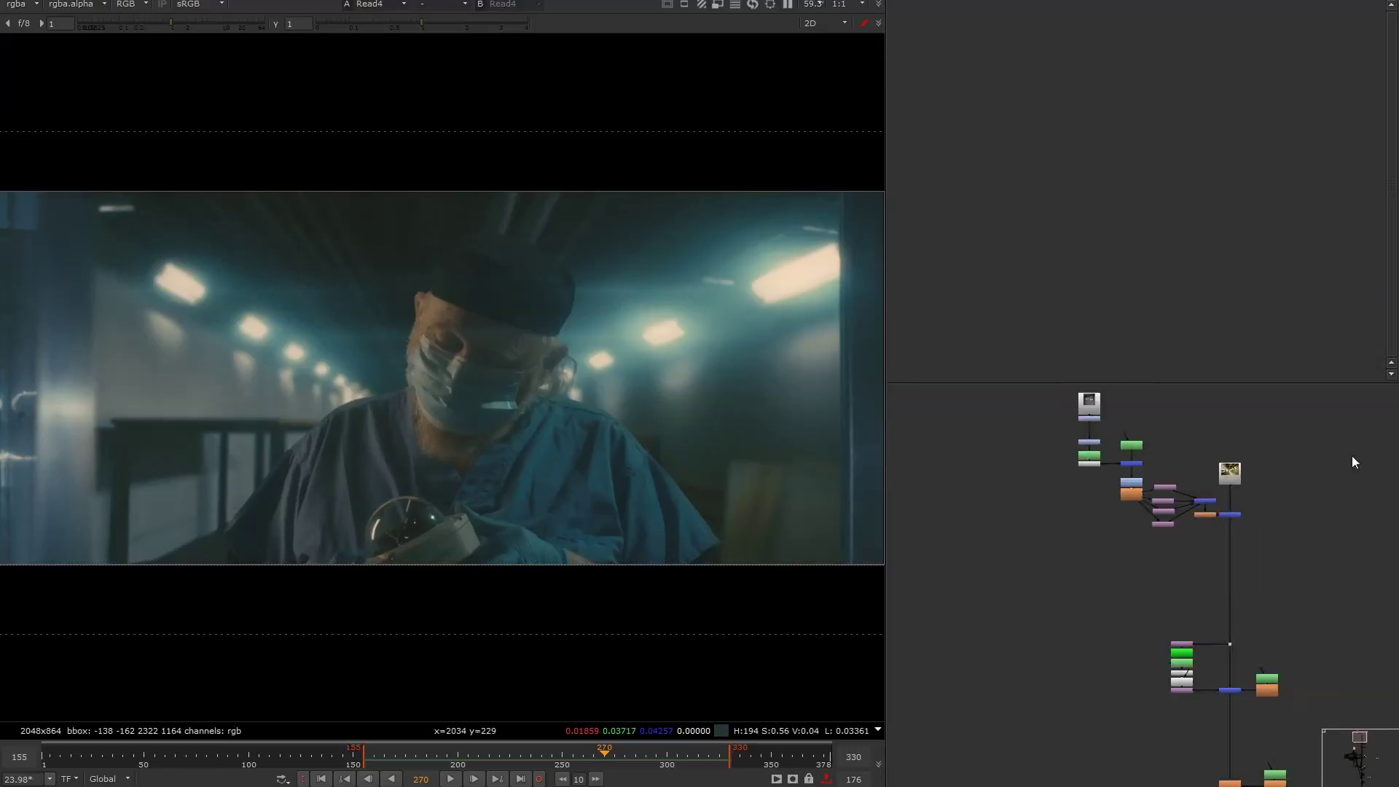
{"action": "left_click", "coordinate": [1182, 533]}
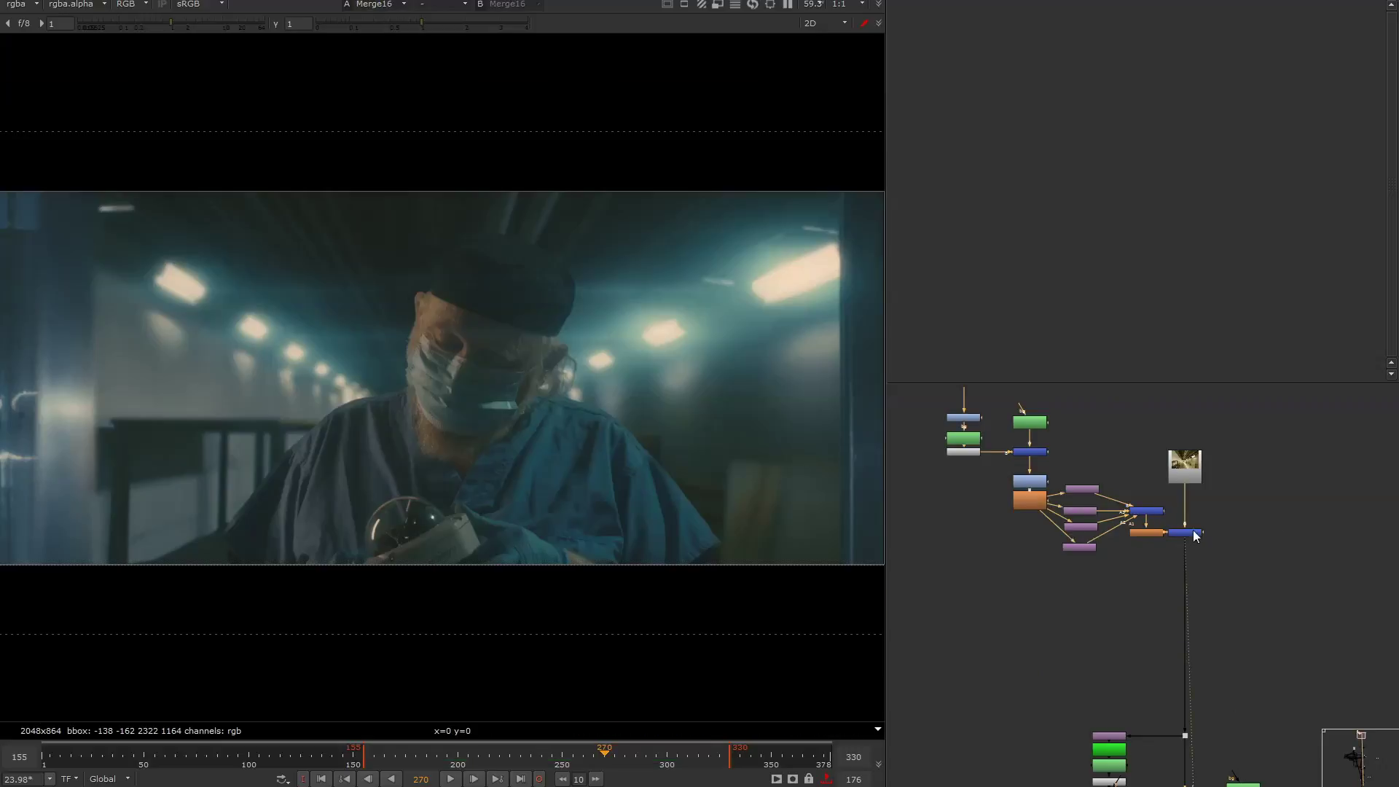
{"action": "key", "text": "1"}
{"action": "middle_click_drag", "start_coordinate": [1172, 697], "coordinate": [1146, 431]}
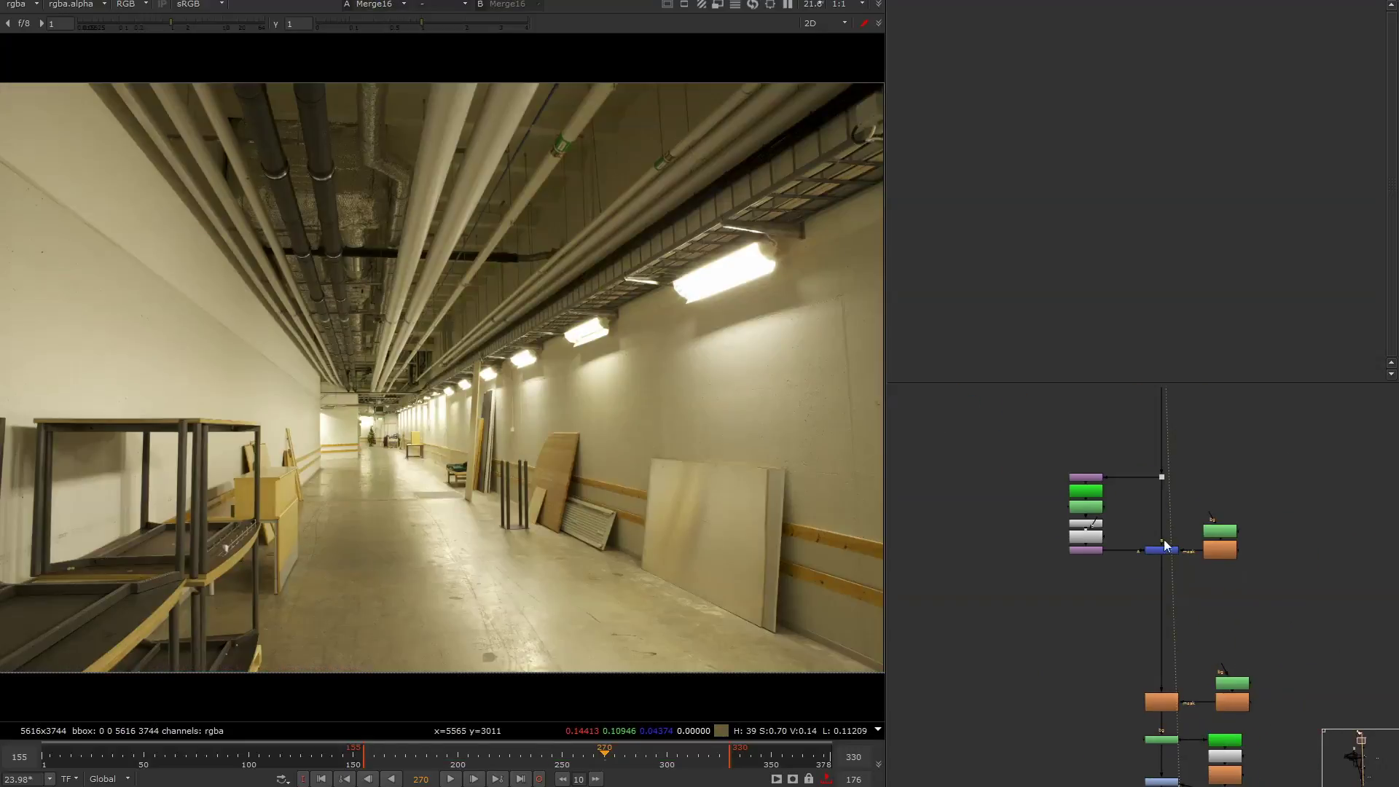
View the merge that adds lights to the corridor wall and the grade beneath it.
{"action": "left_click", "coordinate": [1160, 548]}
{"action": "key", "text": "1"}
{"action": "middle_click_drag", "start_coordinate": [1197, 628], "coordinate": [1177, 574]}
{"action": "left_click_drag", "start_coordinate": [1178, 574], "coordinate": [1180, 697]}
{"action": "key", "text": "1"}
{"action": "key", "text": "1"}
{"action": "key", "text": "1"}
View the HueCorrect result among the colour corrections under the corridor grade.
{"action": "left_click_drag", "start_coordinate": [1121, 735], "coordinate": [1194, 751]}
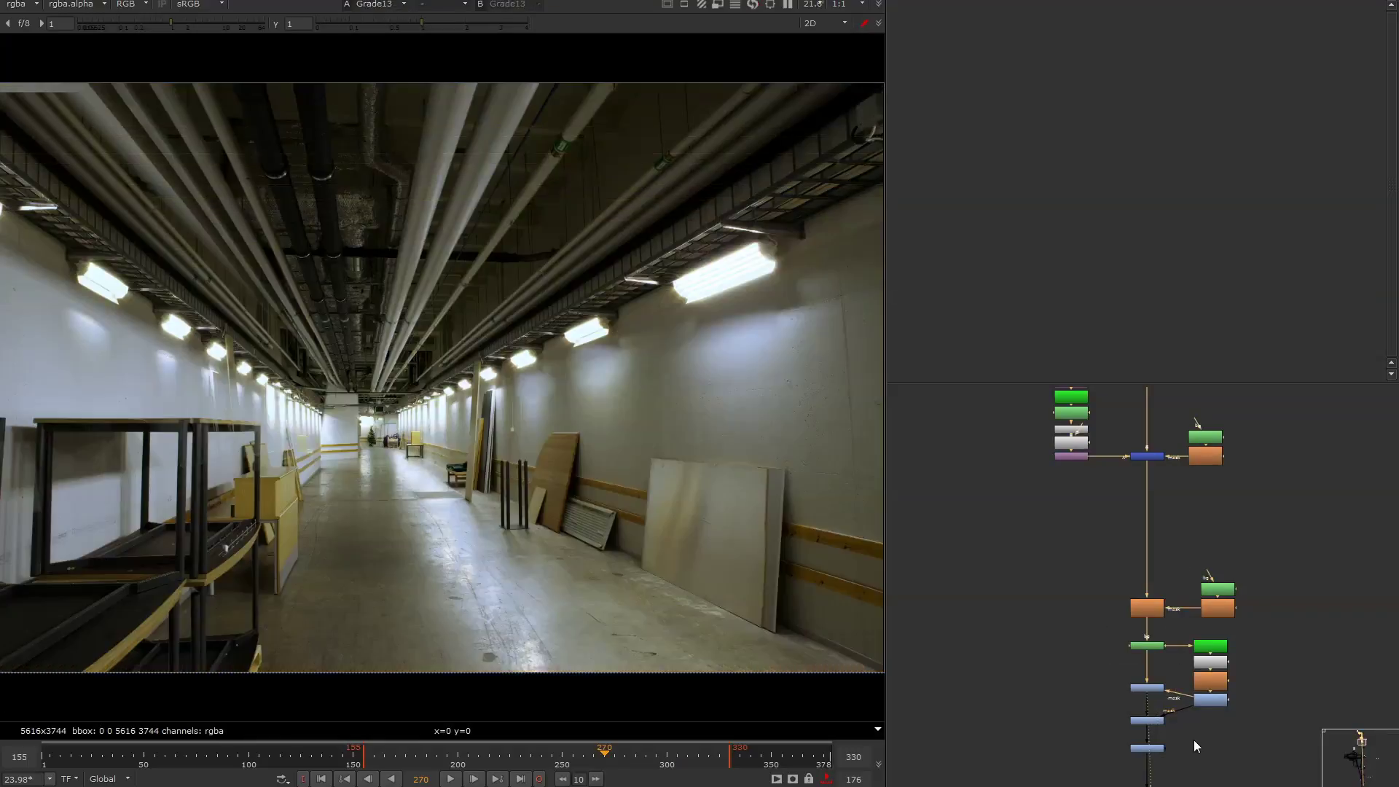
{"action": "key", "text": "1"}
{"action": "left_click", "coordinate": [1104, 693]}
{"action": "middle_click_drag", "start_coordinate": [1091, 599], "coordinate": [1053, 437]}
{"action": "middle_click_drag", "start_coordinate": [1144, 659], "coordinate": [1118, 544]}
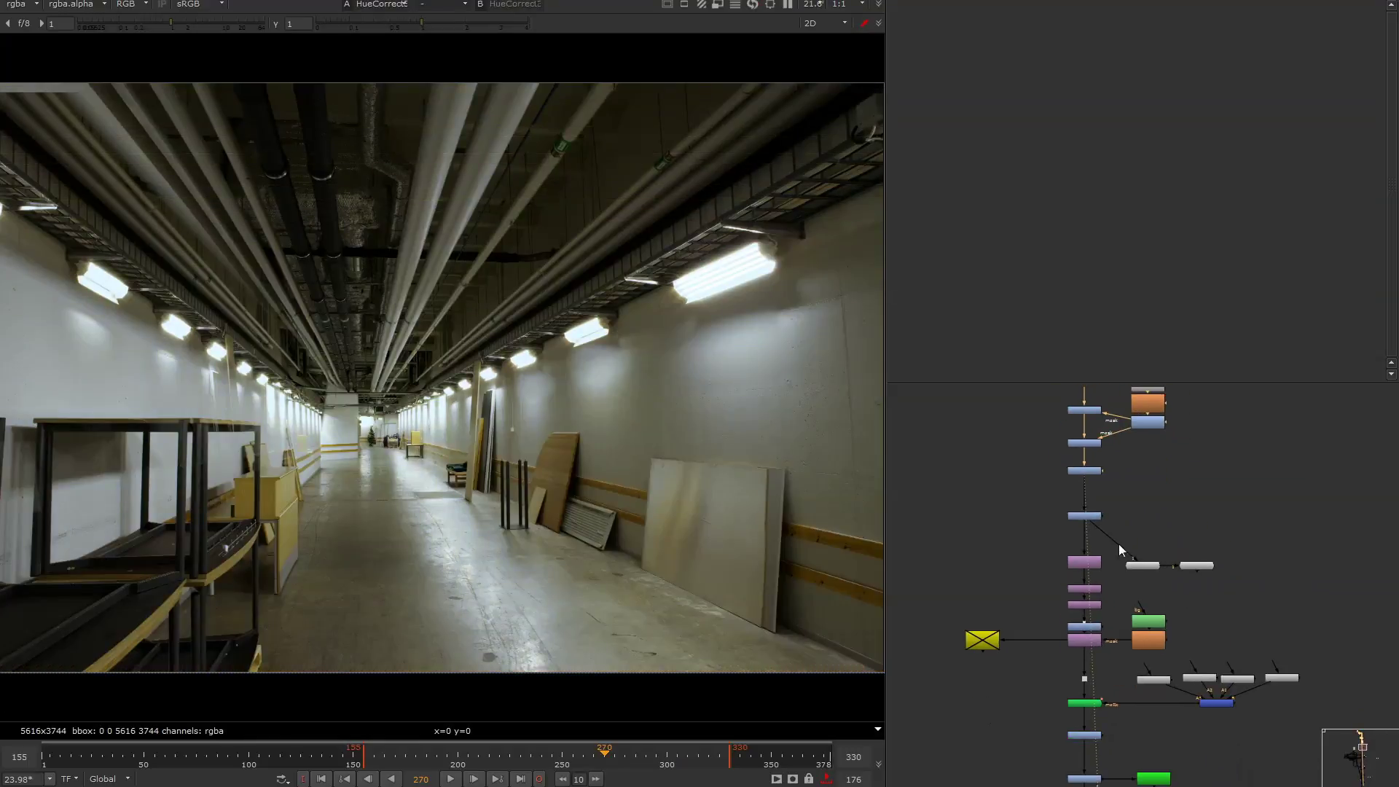
View the reformatted corridor background at the Reformat4 stage of the background branch.
{"action": "left_click", "coordinate": [1086, 626]}
{"action": "key", "text": "1"}
{"action": "middle_click_drag", "start_coordinate": [1095, 609], "coordinate": [977, 440]}
Examine the four nodes feeding the blur's mask merge and view the blurred corridor at blur22.
{"action": "left_click", "coordinate": [1060, 574]}
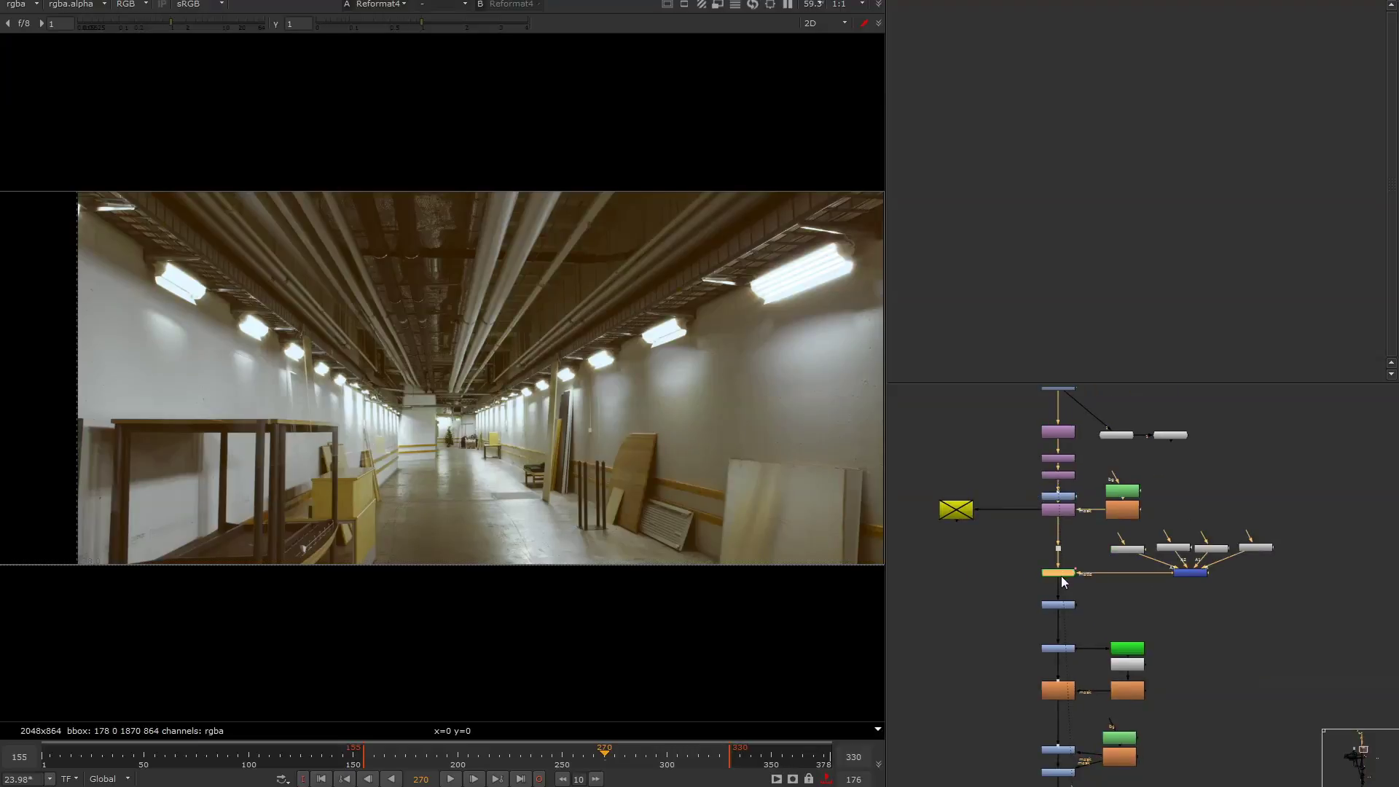
{"action": "left_click_drag", "start_coordinate": [1099, 529], "coordinate": [1290, 573]}
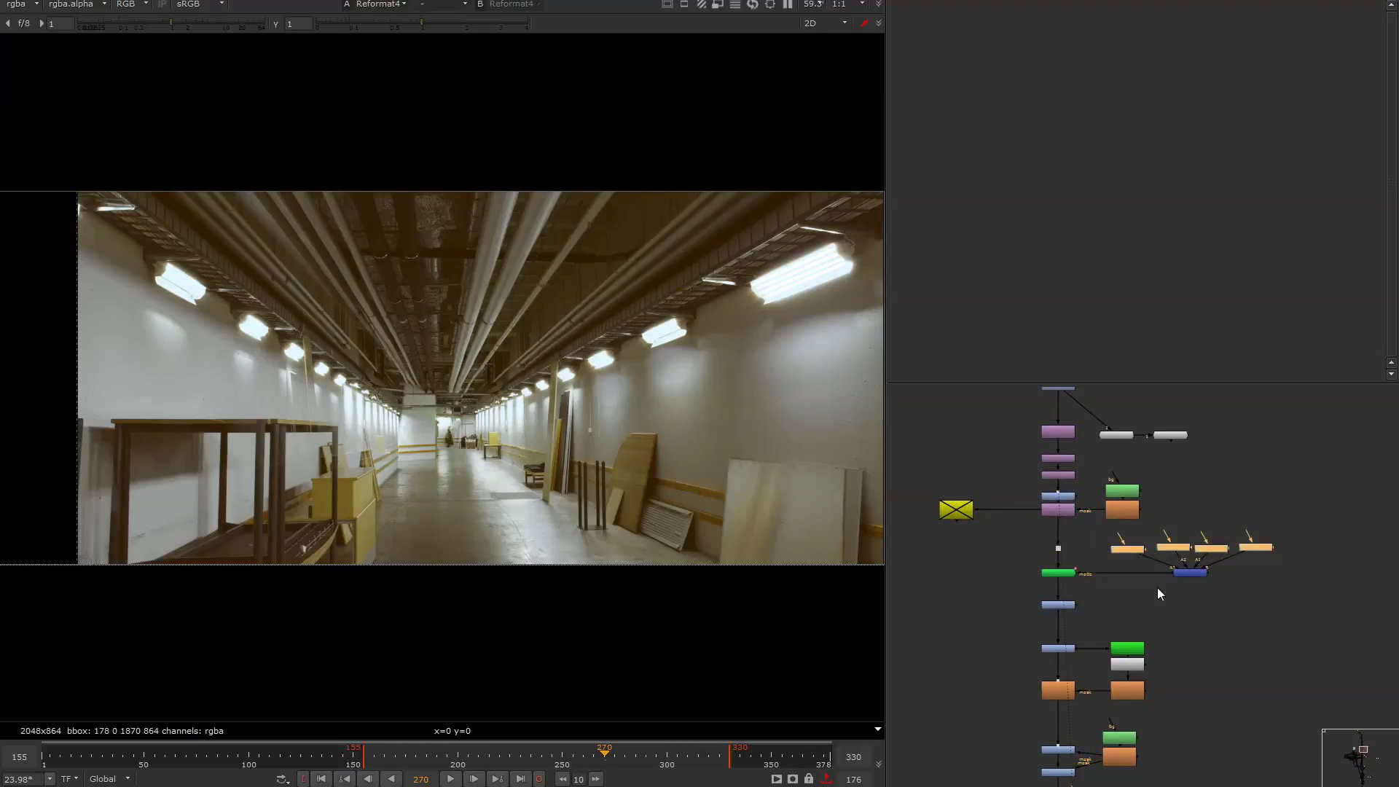
{"action": "left_click", "coordinate": [1053, 572]}
{"action": "key", "text": "1"}
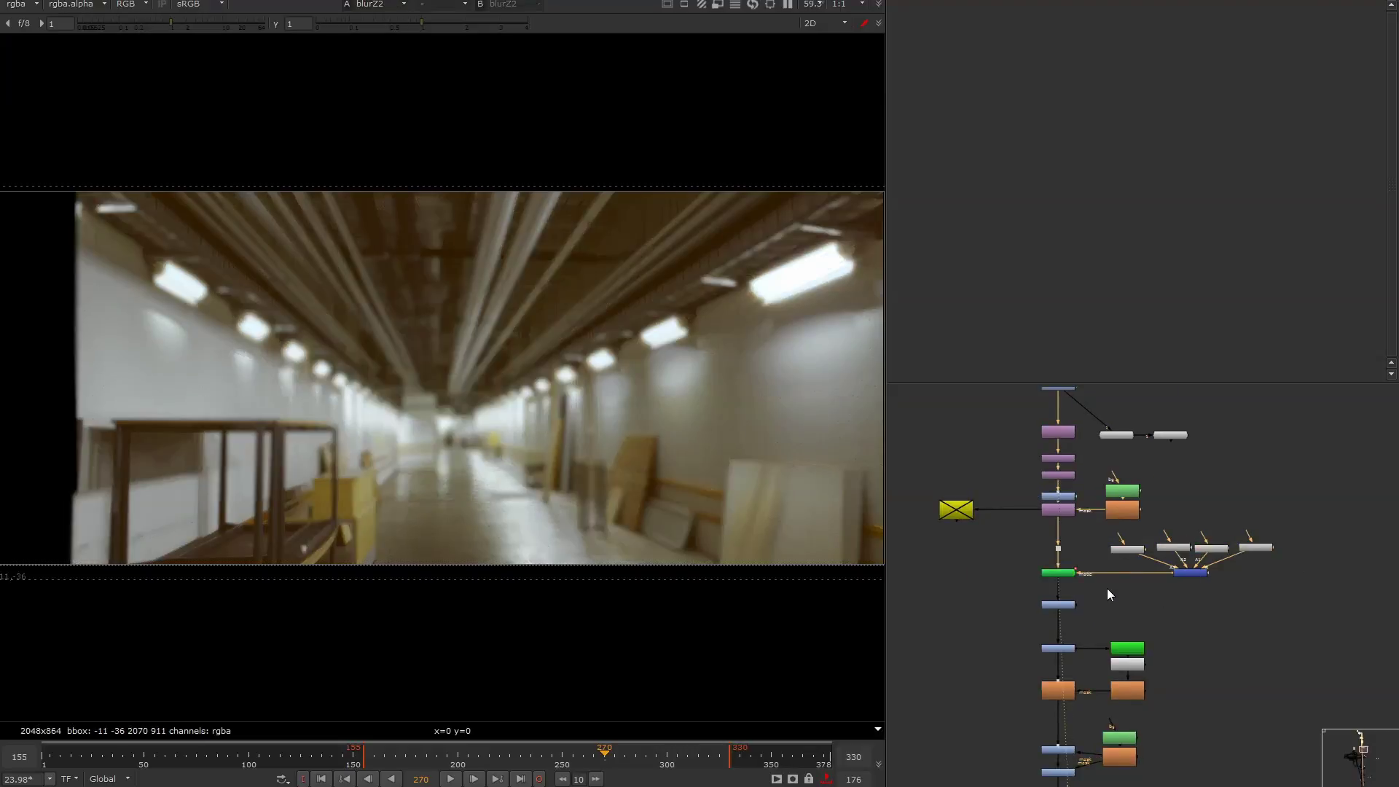
{"action": "middle_click_drag", "start_coordinate": [1090, 601], "coordinate": [1131, 552]}
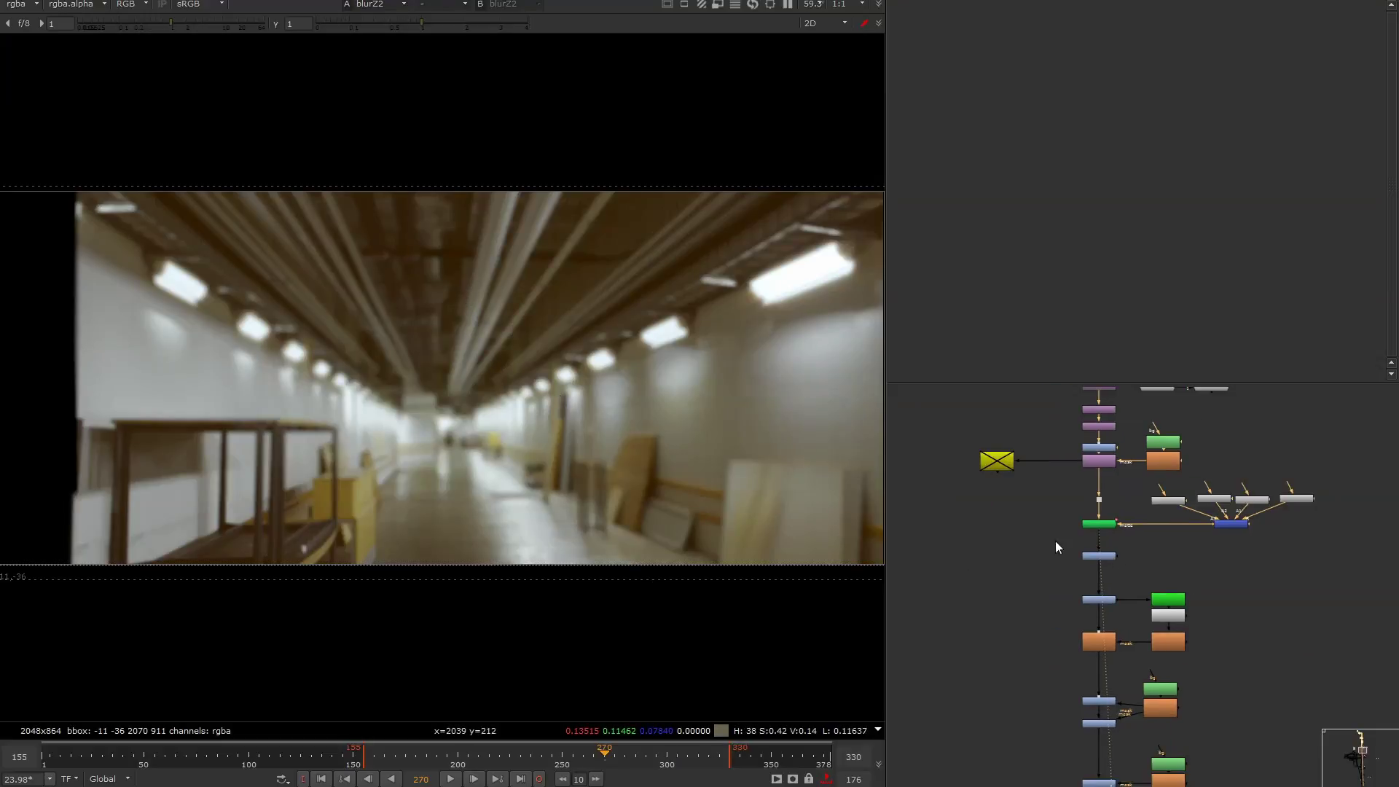
View the grades below the masked corridor blur one by one, ending at Blur14.
{"action": "left_click_drag", "start_coordinate": [1045, 537], "coordinate": [1129, 570]}
{"action": "key", "text": "1"}
{"action": "left_click_drag", "start_coordinate": [1061, 573], "coordinate": [1129, 610]}
{"action": "key", "text": "1"}
{"action": "left_click", "coordinate": [1097, 641]}
{"action": "key", "text": "1"}
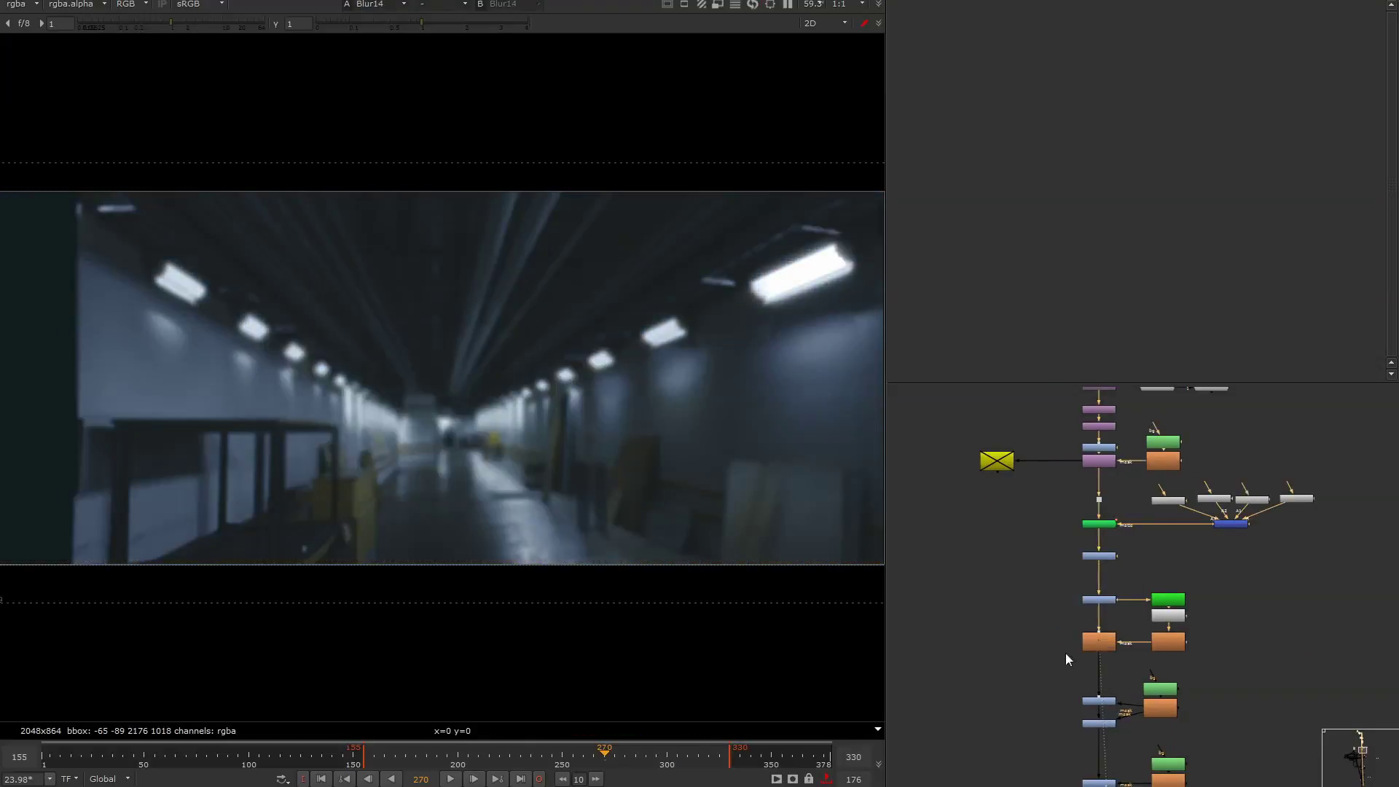
View the remaining corridor corrections below Blur14, ending at the HueCorrect node.
{"action": "middle_click_drag", "start_coordinate": [1065, 653], "coordinate": [1075, 507]}
{"action": "left_click", "coordinate": [1109, 579]}
{"action": "key", "text": "1"}
{"action": "middle_click_drag", "start_coordinate": [1104, 715], "coordinate": [1113, 501]}
{"action": "left_click", "coordinate": [1113, 641]}
{"action": "key", "text": "1"}
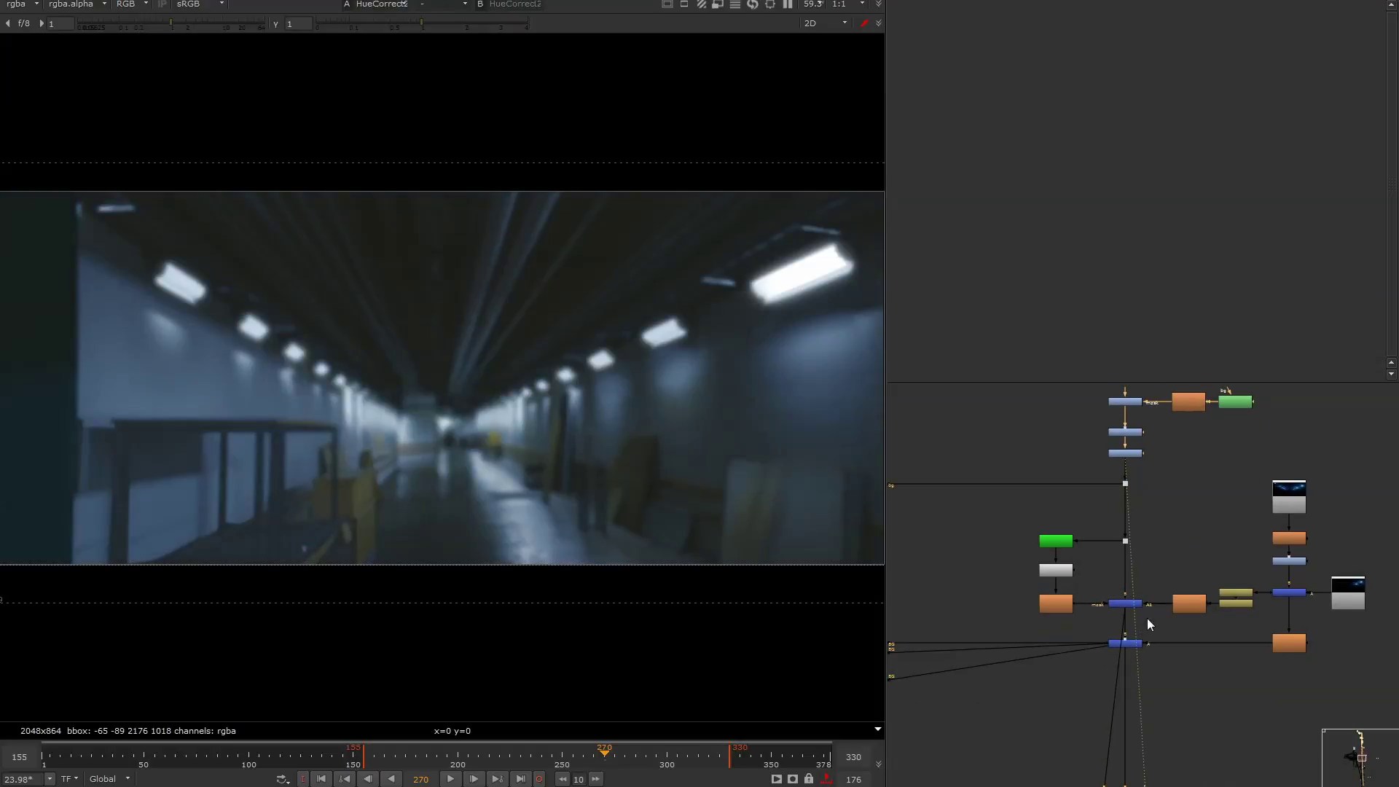
View the blue light-flare element in Read9 and its merge with the second flare element.
{"action": "left_click", "coordinate": [1289, 503]}
{"action": "key", "text": "1"}
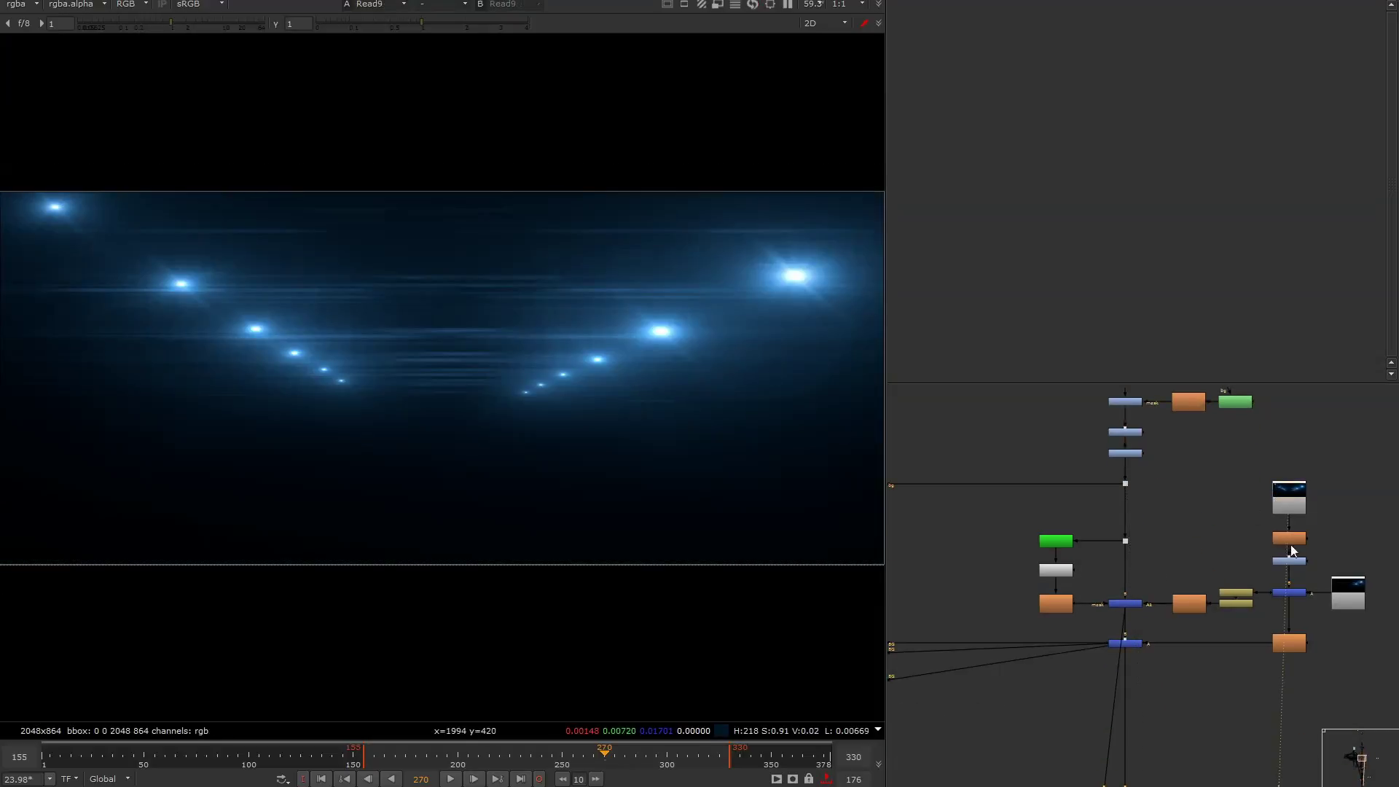
{"action": "left_click", "coordinate": [1289, 594]}
{"action": "key", "text": "1"}
View the flare blur and the merges that add the flares to the corridor, ending at Merge18.
{"action": "left_click", "coordinate": [1184, 607]}
{"action": "key", "text": "1"}
{"action": "mouse_move", "coordinate": [1165, 578]}
{"action": "left_mouse_down"}
{"action": "mouse_move", "coordinate": [1078, 625]}
{"action": "mouse_move", "coordinate": [1064, 670]}
{"action": "left_mouse_up"}
{"action": "key", "text": "1"}
{"action": "key", "text": "1"}
{"action": "left_click", "coordinate": [1182, 654]}
Locate the green-screen plate of the surgeon and view it at FrameRange2.
{"action": "middle_click_drag", "start_coordinate": [1173, 685], "coordinate": [1164, 408]}
{"action": "middle_click_drag", "start_coordinate": [1169, 729], "coordinate": [1160, 576]}
{"action": "scroll", "coordinate": [1092, 577], "scroll_direction": "down", "scroll_amount": 5}
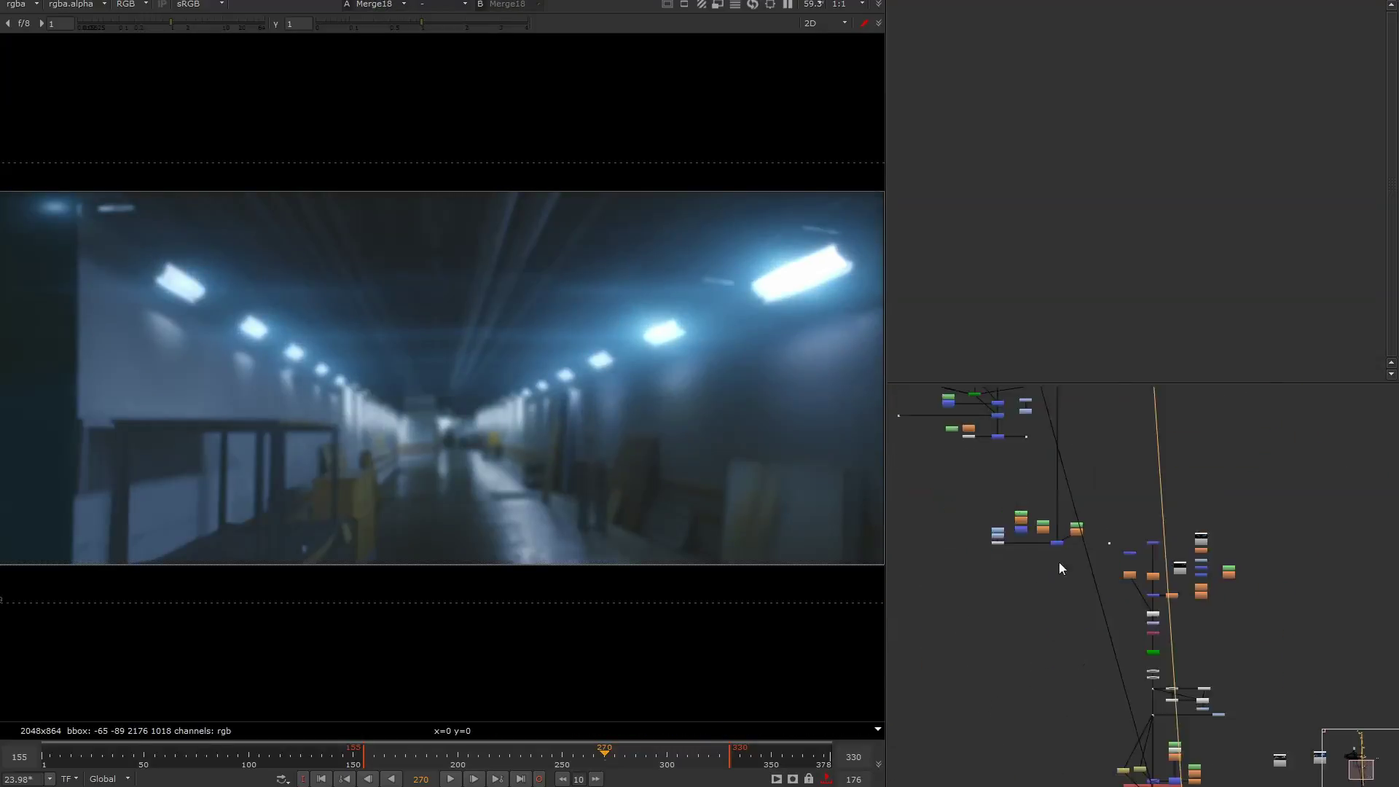
{"action": "middle_click_drag", "start_coordinate": [1060, 562], "coordinate": [1121, 772]}
{"action": "scroll", "coordinate": [1115, 569], "scroll_direction": "up", "scroll_amount": 5}
{"action": "scroll", "coordinate": [1169, 525], "scroll_direction": "up", "scroll_amount": 3}
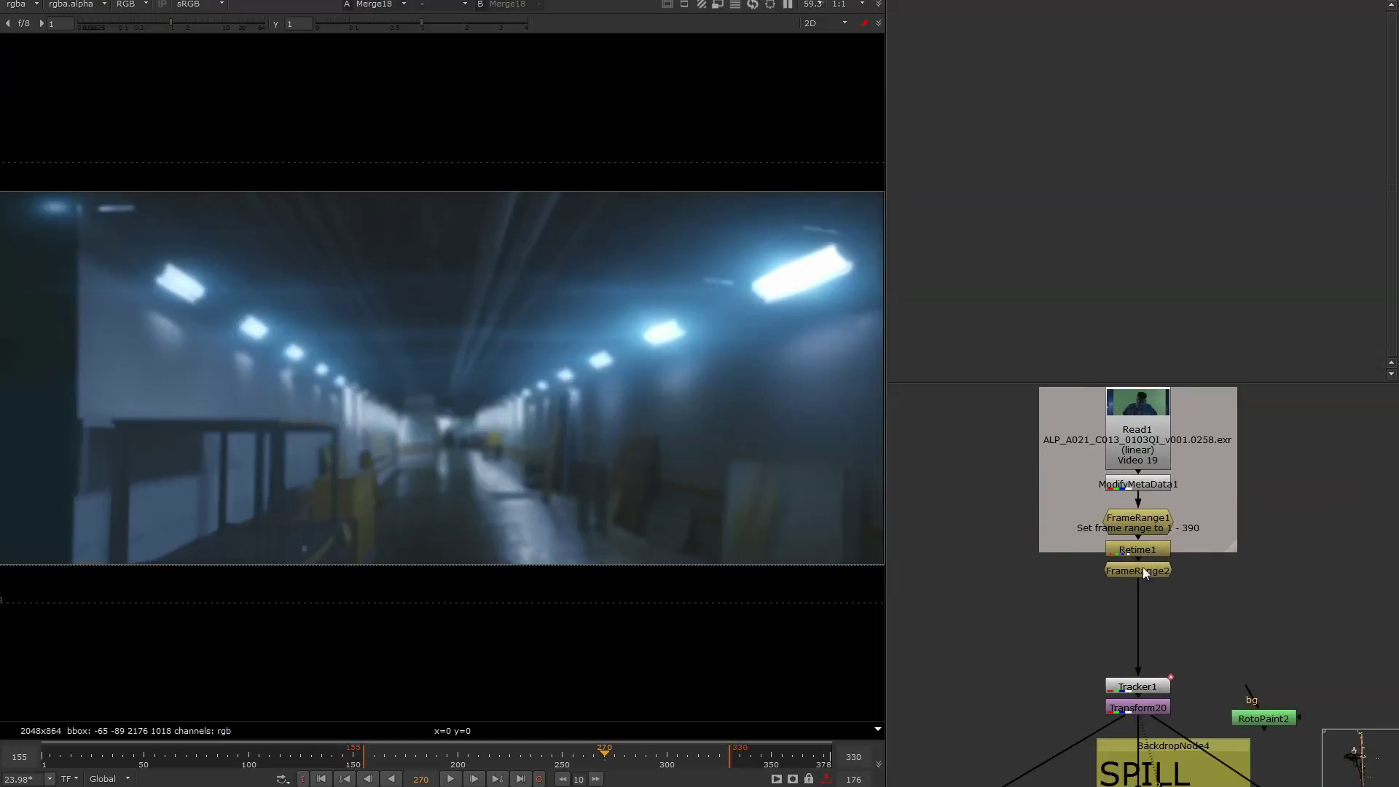
{"action": "left_click", "coordinate": [1142, 570]}
{"action": "key", "text": "1"}
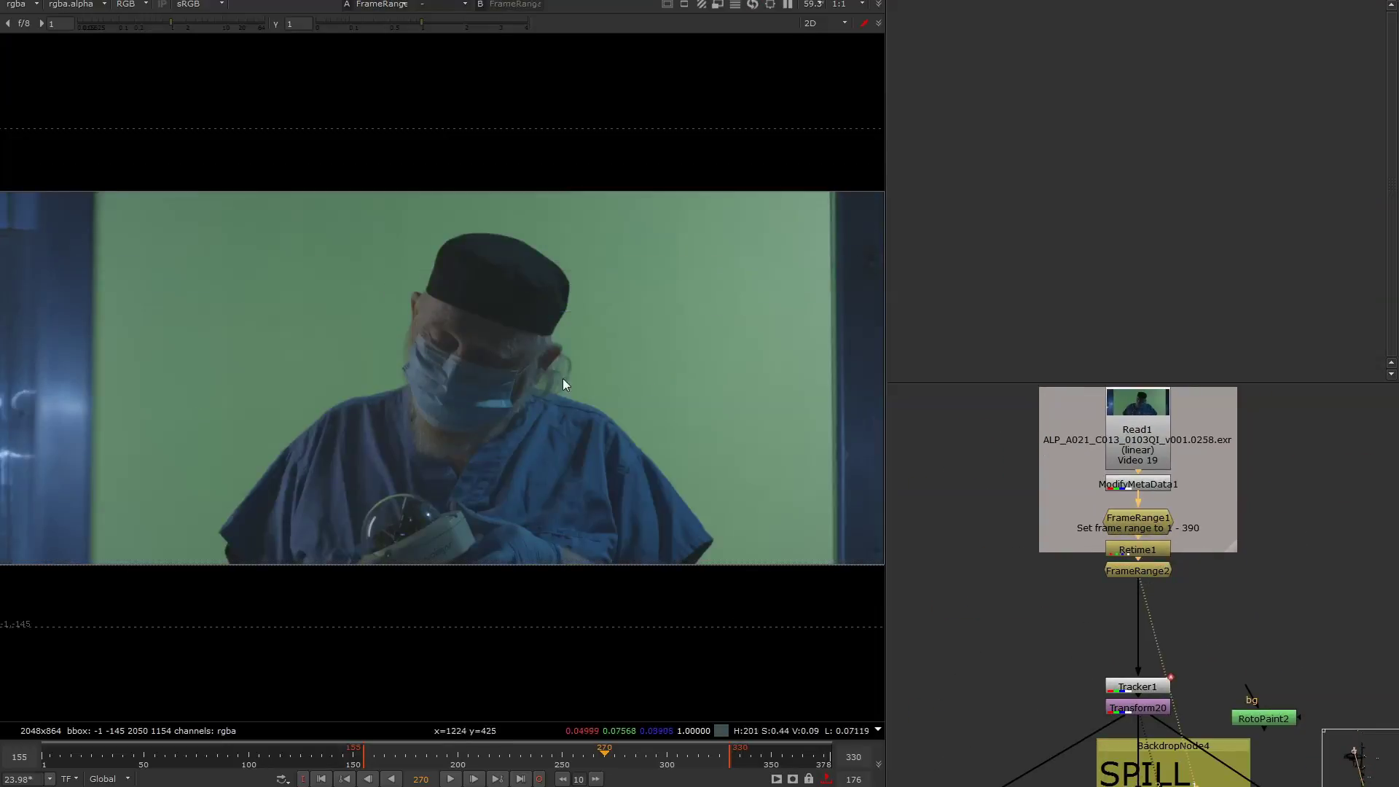
View the despilled plate at Colorspace6 in the SPILL backdrop.
{"action": "middle_click_drag", "start_coordinate": [946, 489], "coordinate": [882, 367]}
{"action": "middle_click_drag", "start_coordinate": [1022, 643], "coordinate": [1017, 456]}
{"action": "left_click", "coordinate": [1064, 639]}
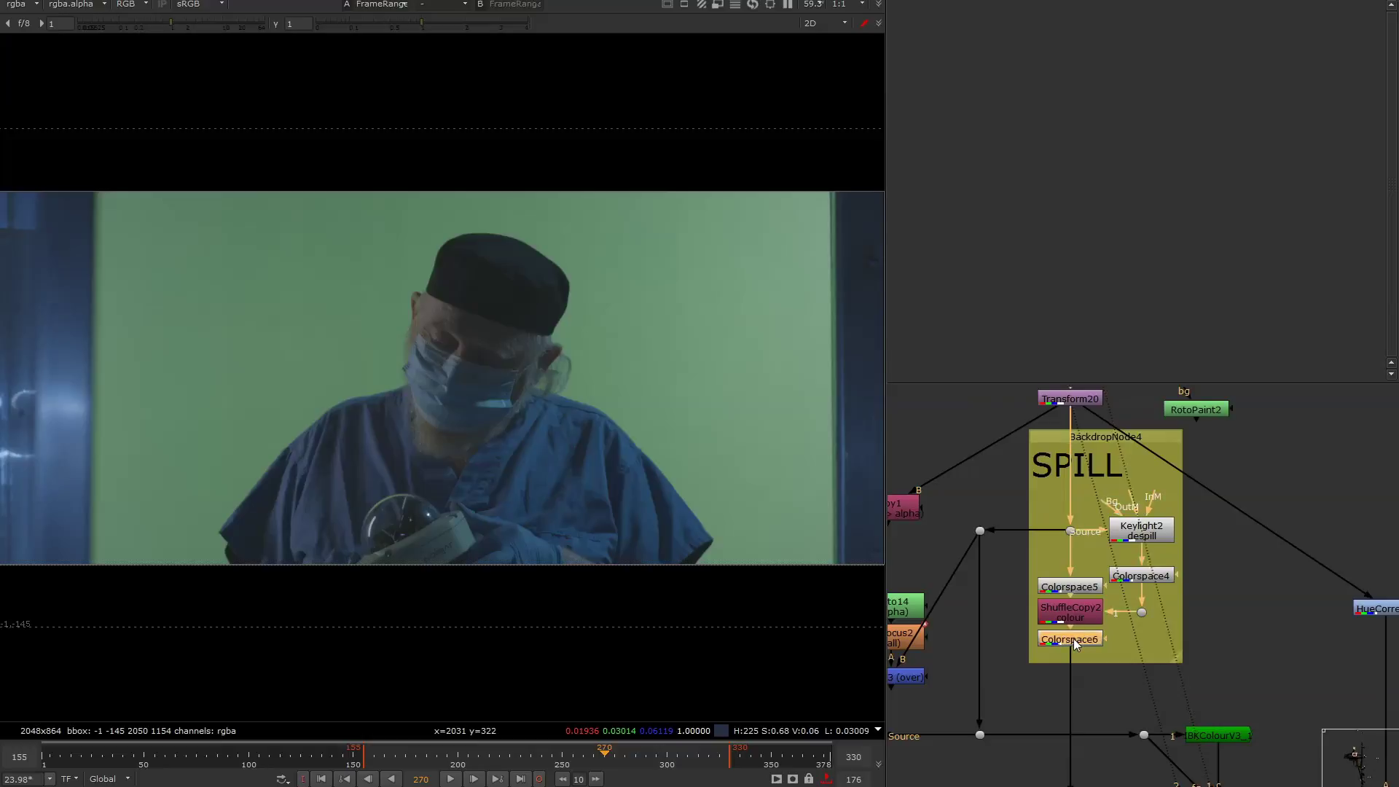
{"action": "key", "text": "1"}
Find the EdgePlus2 node below the despill section and view its edge extension.
{"action": "scroll", "coordinate": [1122, 561], "scroll_direction": "down", "scroll_amount": 5}
{"action": "middle_click_drag", "start_coordinate": [1109, 692], "coordinate": [1110, 506]}
{"action": "middle_click_drag", "start_coordinate": [1118, 611], "coordinate": [1106, 505]}
{"action": "left_click", "coordinate": [1042, 594]}
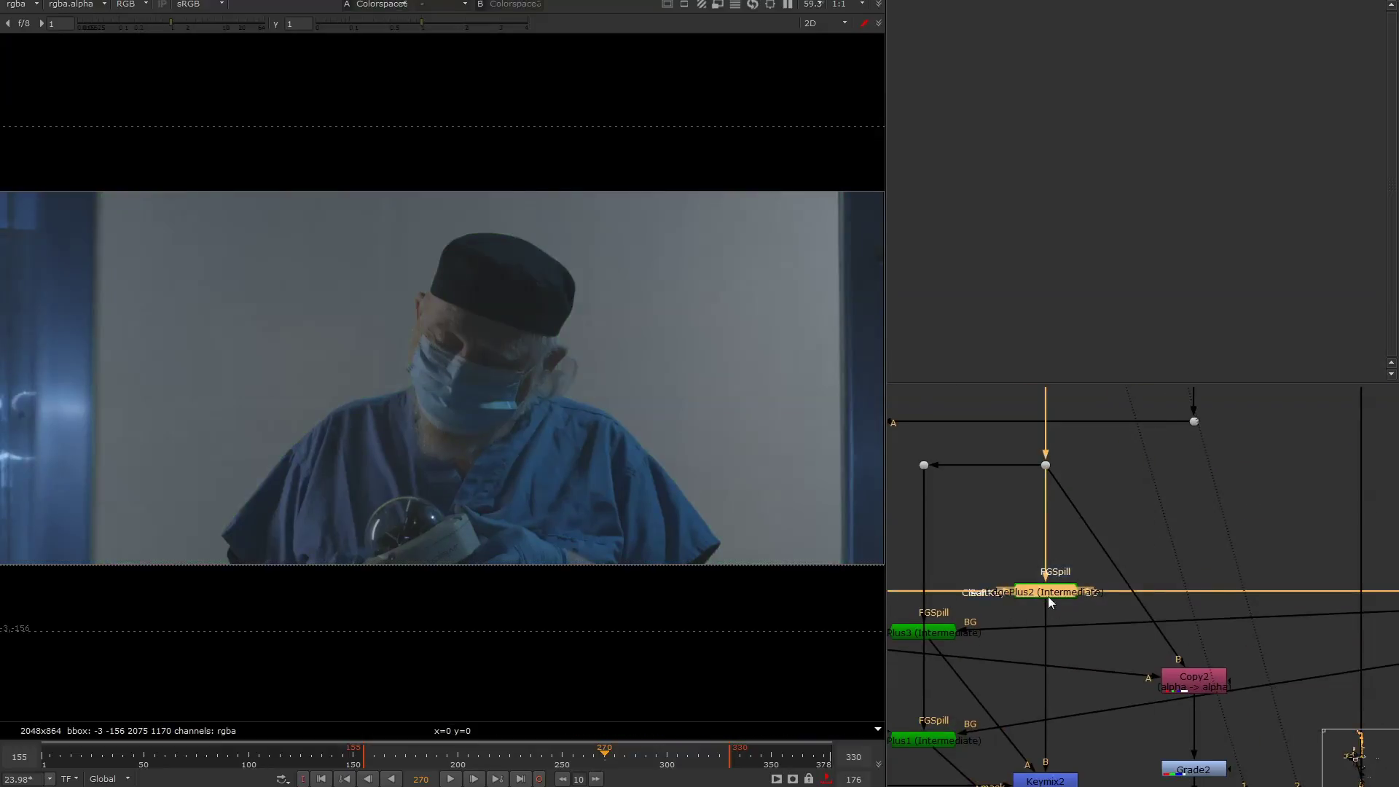
{"action": "middle_click_drag", "start_coordinate": [1048, 596], "coordinate": [1166, 483]}
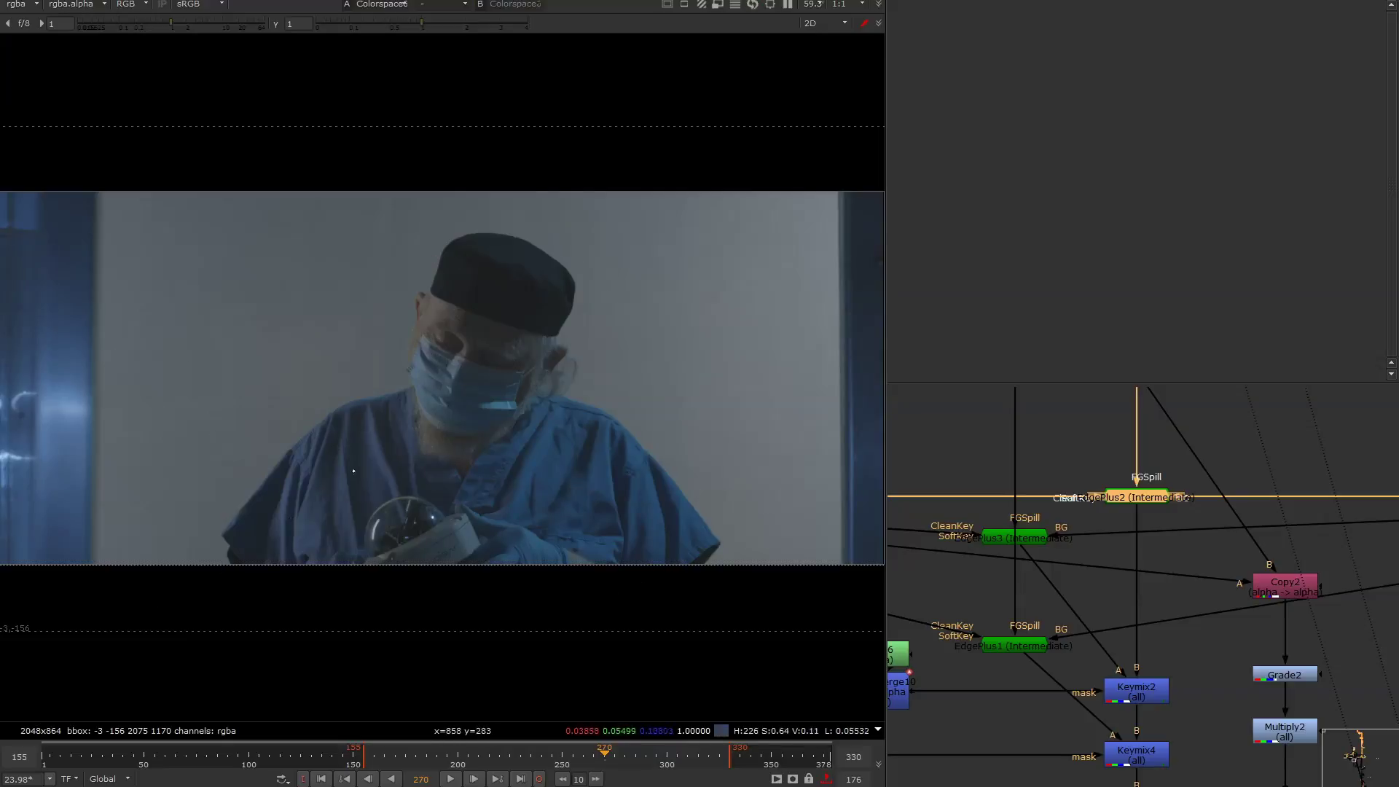
{"action": "left_click_drag", "start_coordinate": [1239, 441], "coordinate": [1073, 512]}
{"action": "left_click_drag", "start_coordinate": [1237, 436], "coordinate": [1077, 516]}
{"action": "key", "text": "1"}
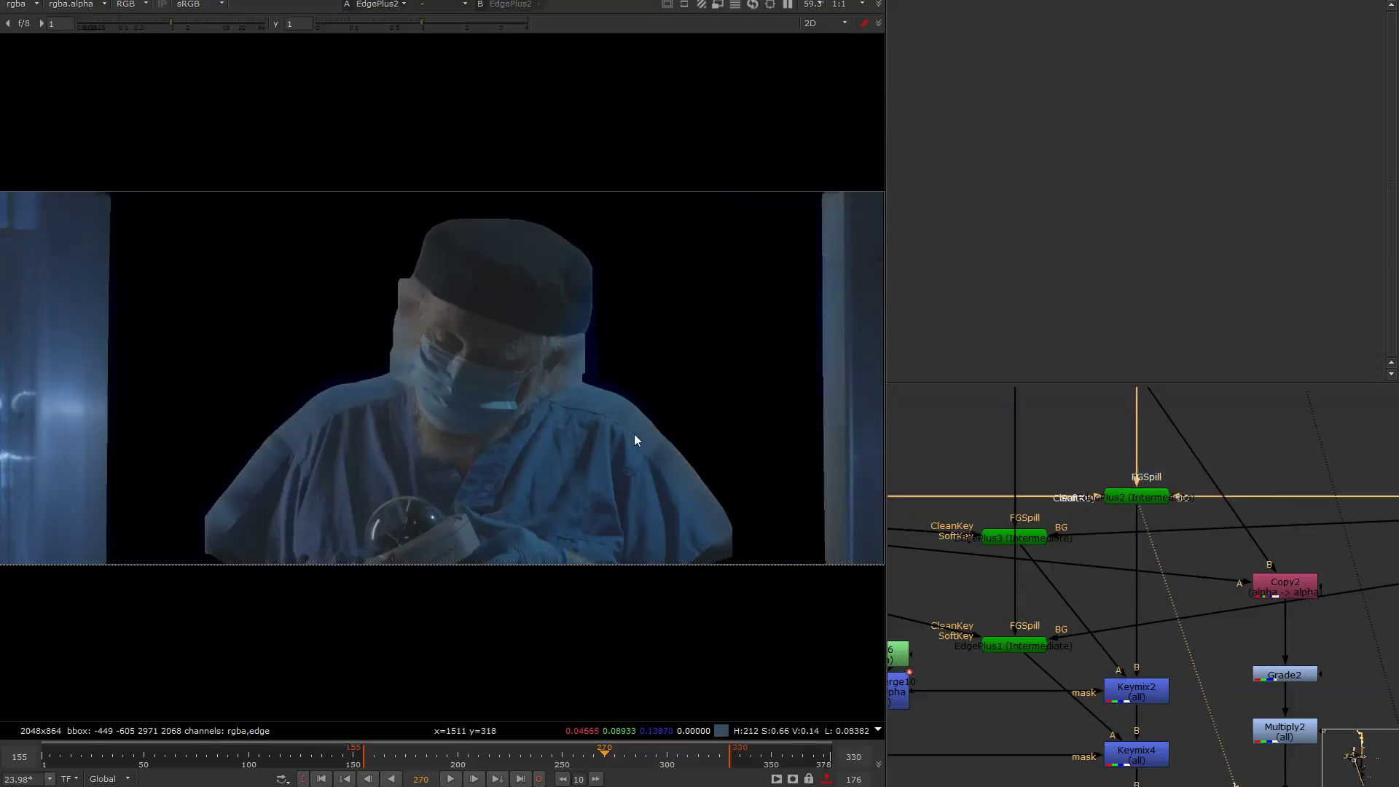
Examine the extended edges around the surgeon closely and compare them with EdgePlus3 and EdgePlus1.
{"action": "scroll", "coordinate": [456, 399], "scroll_direction": "up", "scroll_amount": 5}
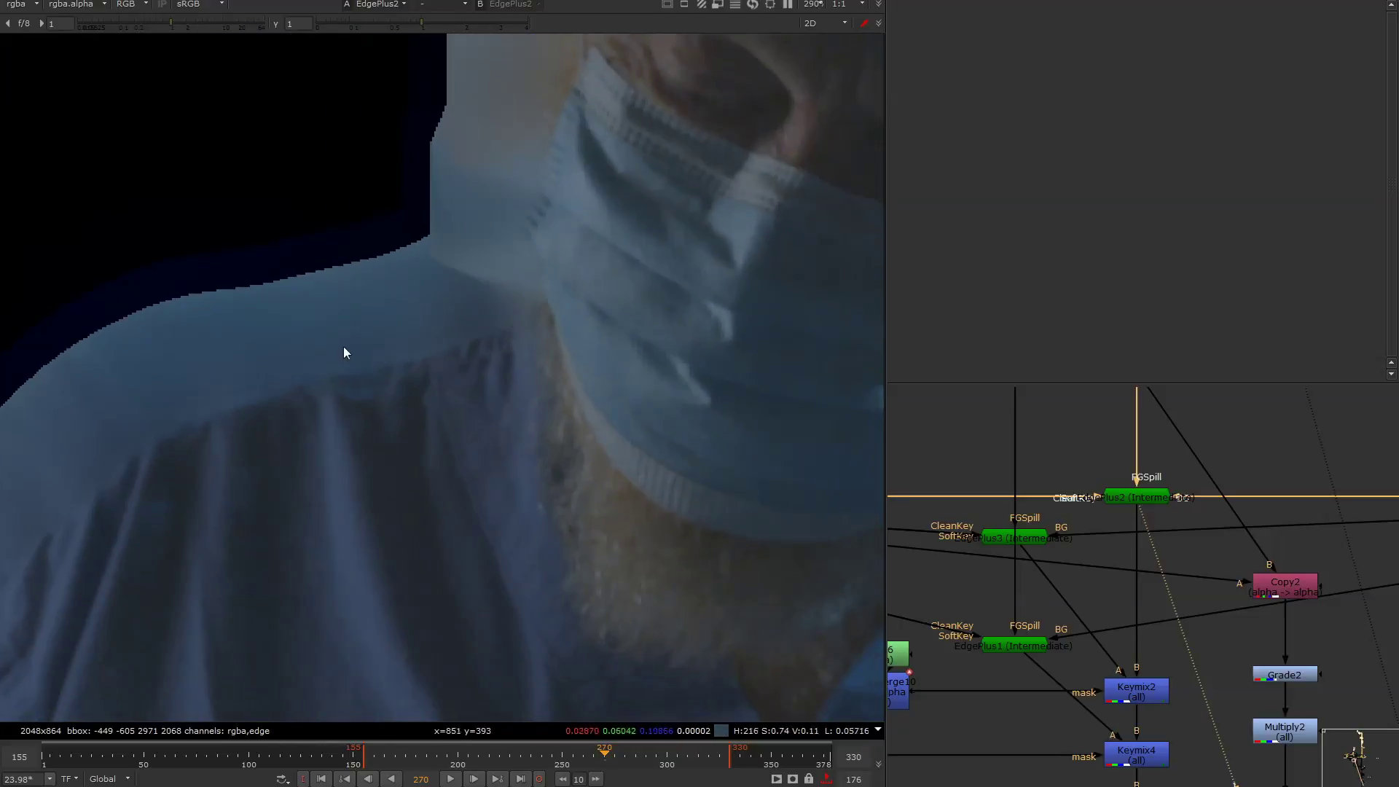
{"action": "scroll", "coordinate": [422, 375], "scroll_direction": "down", "scroll_amount": 5}
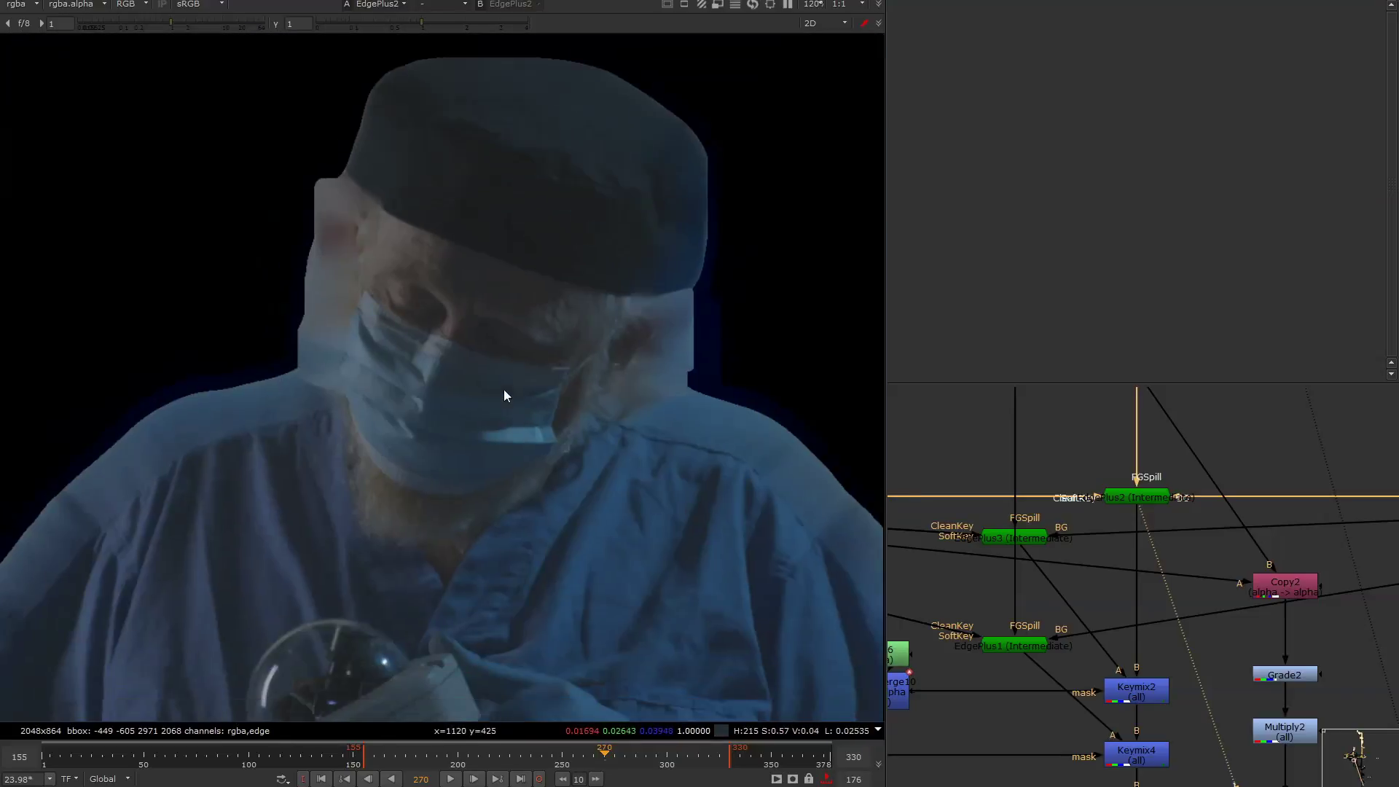
{"action": "left_click", "coordinate": [1044, 540]}
{"action": "key", "text": "1"}
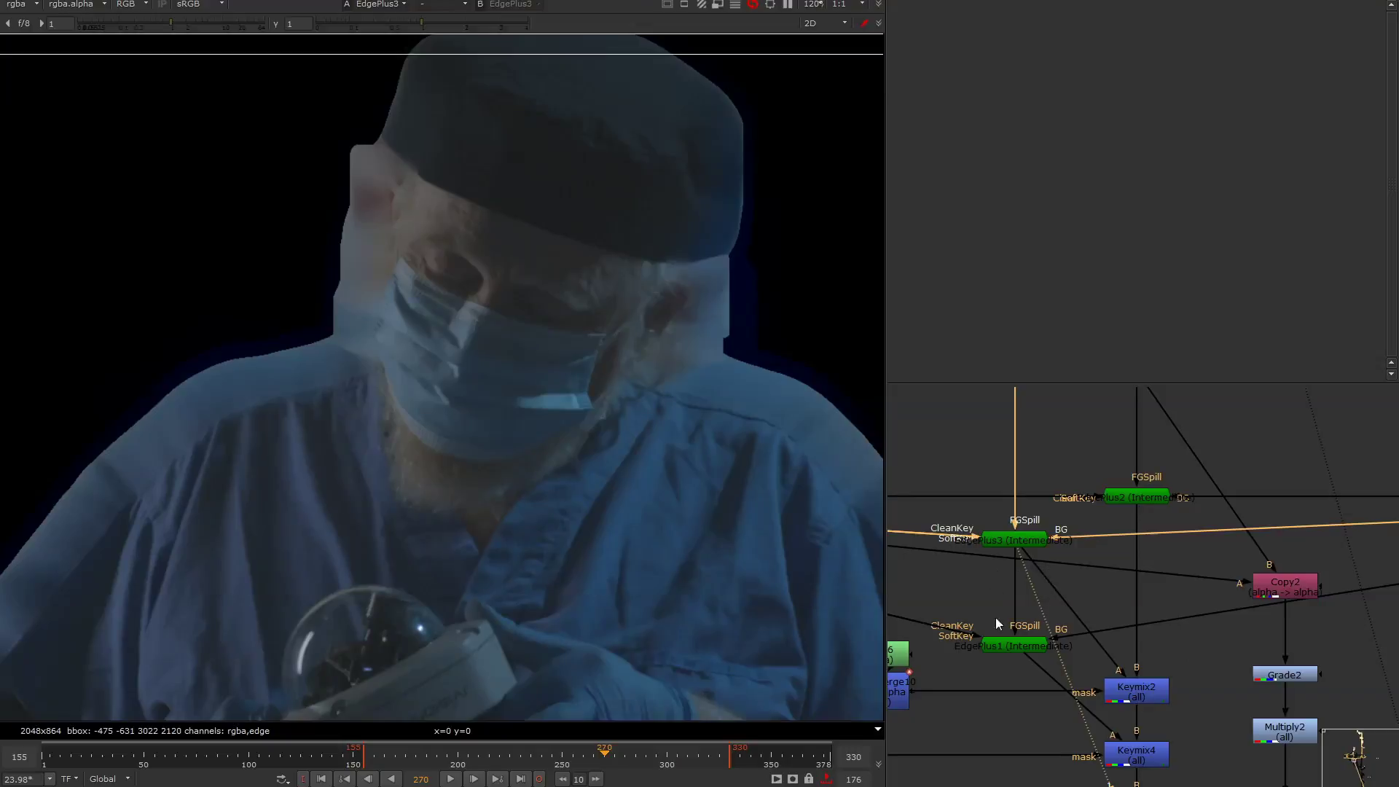
{"action": "left_click", "coordinate": [1010, 645]}
{"action": "key", "text": "1"}
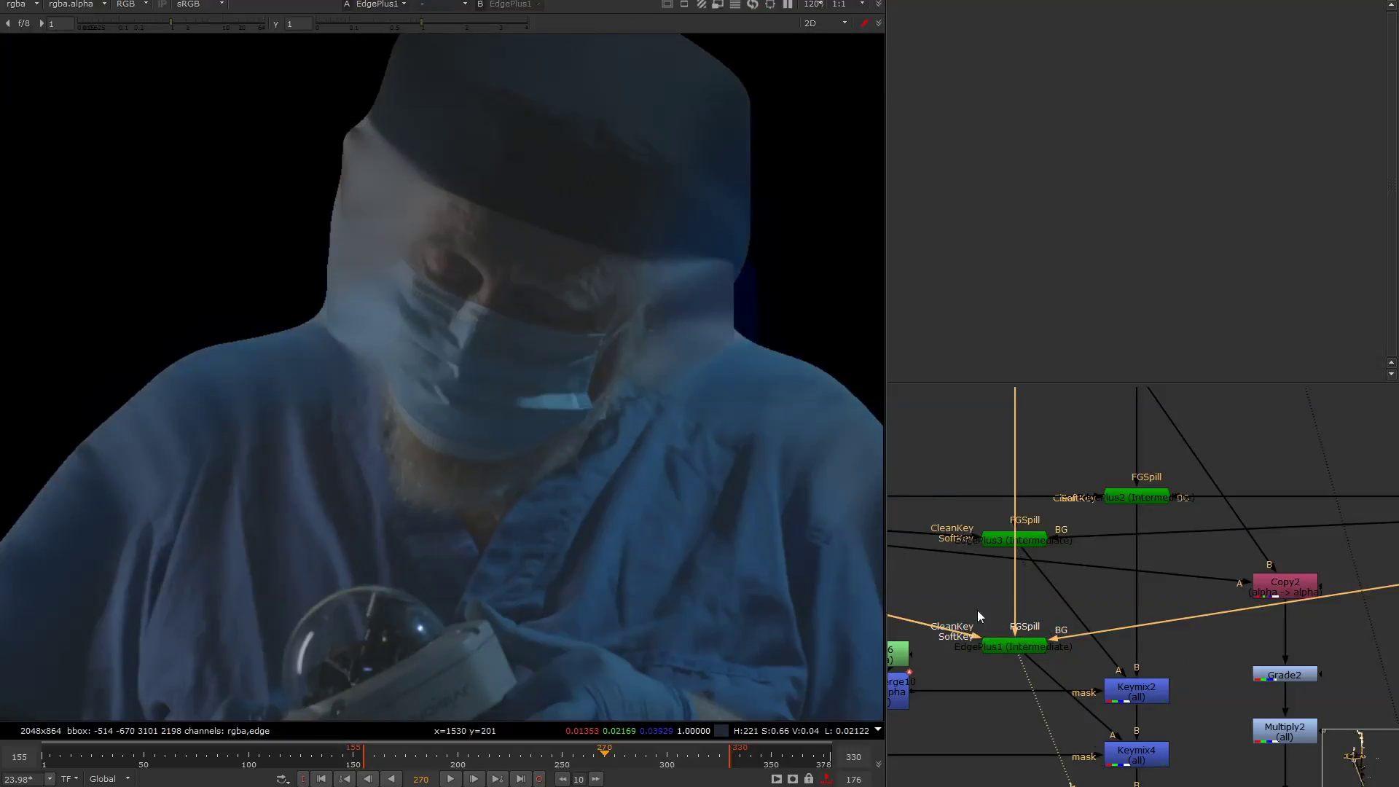
Return to viewing the EdgePlus2 result to compare it with the other edge extensions.
{"action": "middle_click_drag", "start_coordinate": [1089, 627], "coordinate": [1191, 542]}
{"action": "left_click_drag", "start_coordinate": [1069, 527], "coordinate": [1165, 609]}
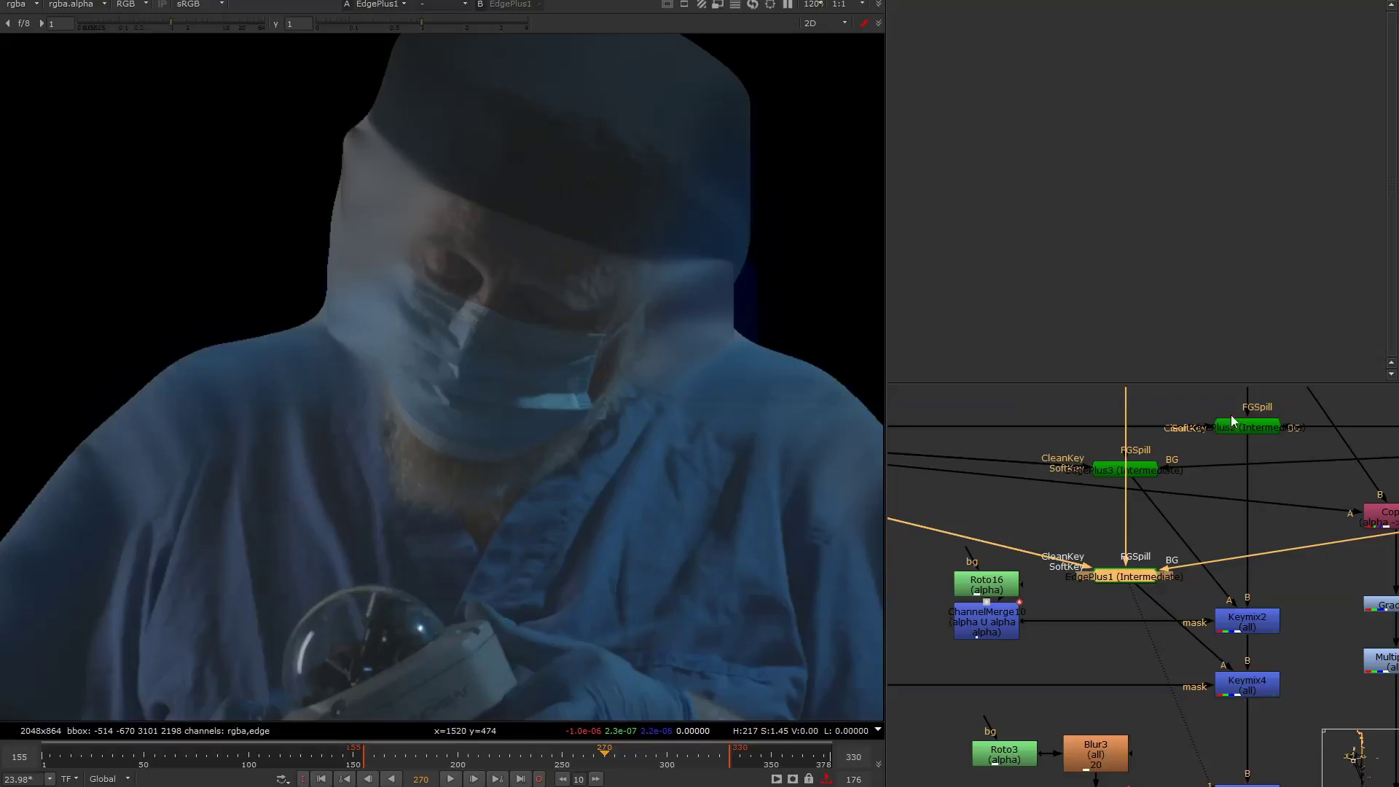
{"action": "left_click", "coordinate": [1268, 424]}
{"action": "key", "text": "1"}
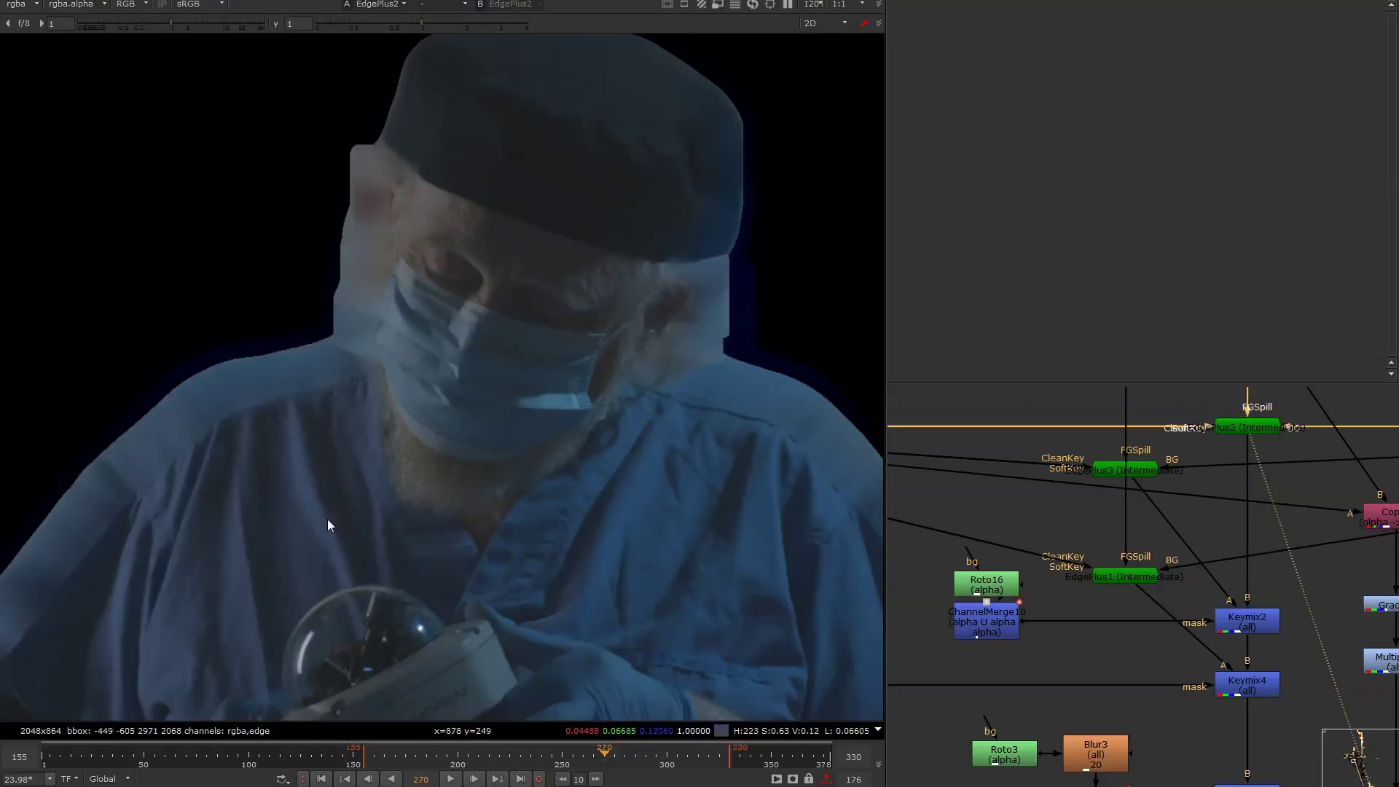
Compare the edge mixes at Keymix2, Keymix3 and Keymix4.
{"action": "middle_click_drag", "start_coordinate": [1264, 623], "coordinate": [1099, 549]}
{"action": "left_click", "coordinate": [1094, 552]}
{"action": "left_click", "coordinate": [1095, 611]}
{"action": "key", "text": "1"}
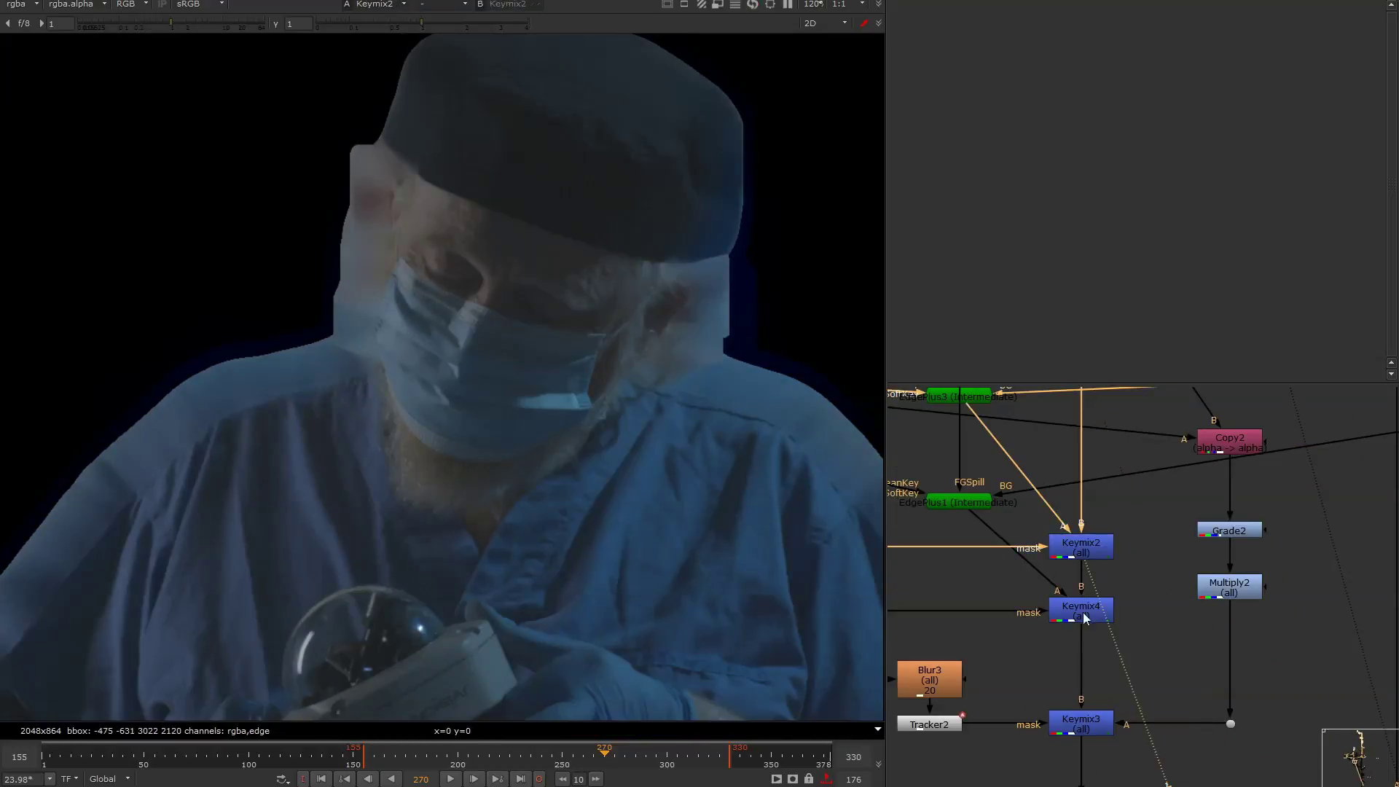
{"action": "left_click", "coordinate": [1074, 722]}
{"action": "key", "text": "1"}
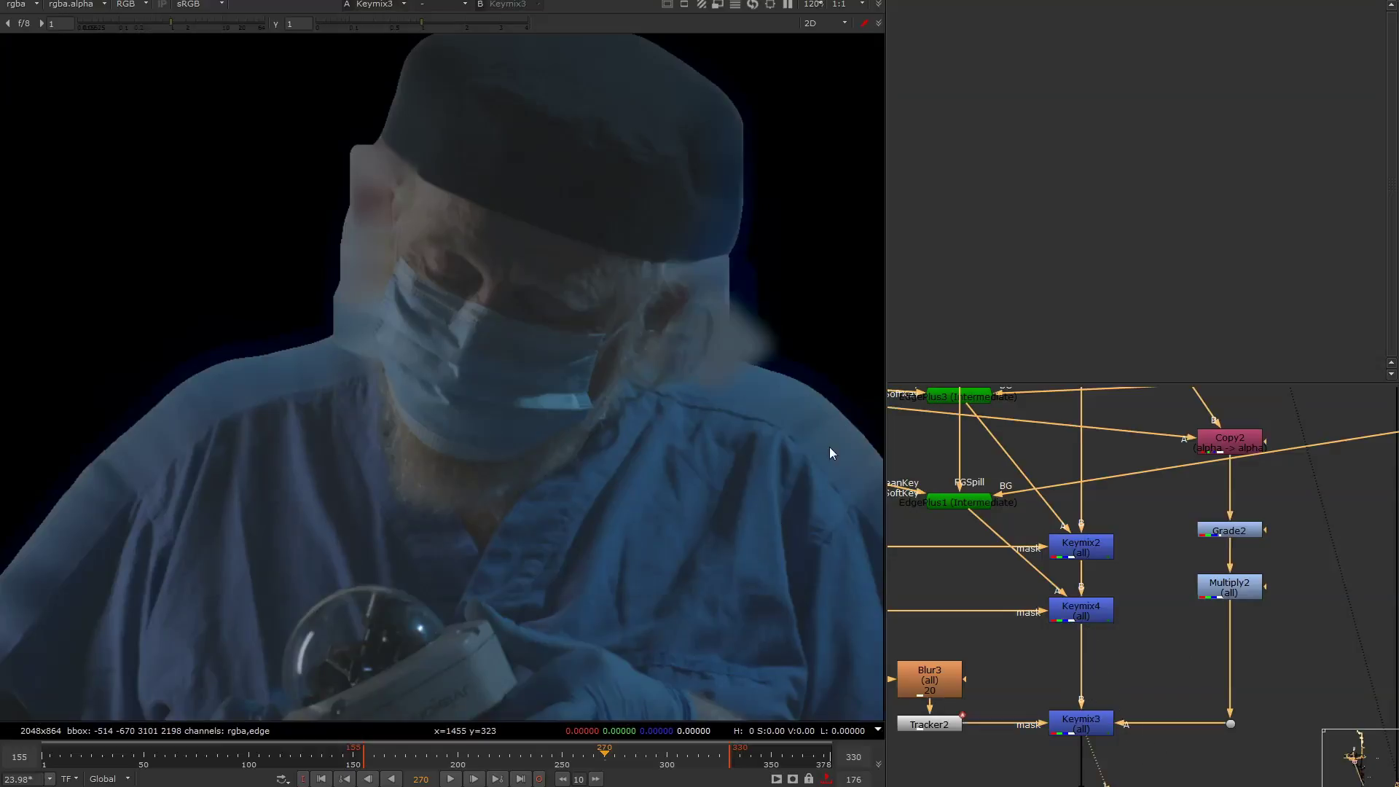
{"action": "left_click", "coordinate": [1074, 600]}
{"action": "key", "text": "1"}
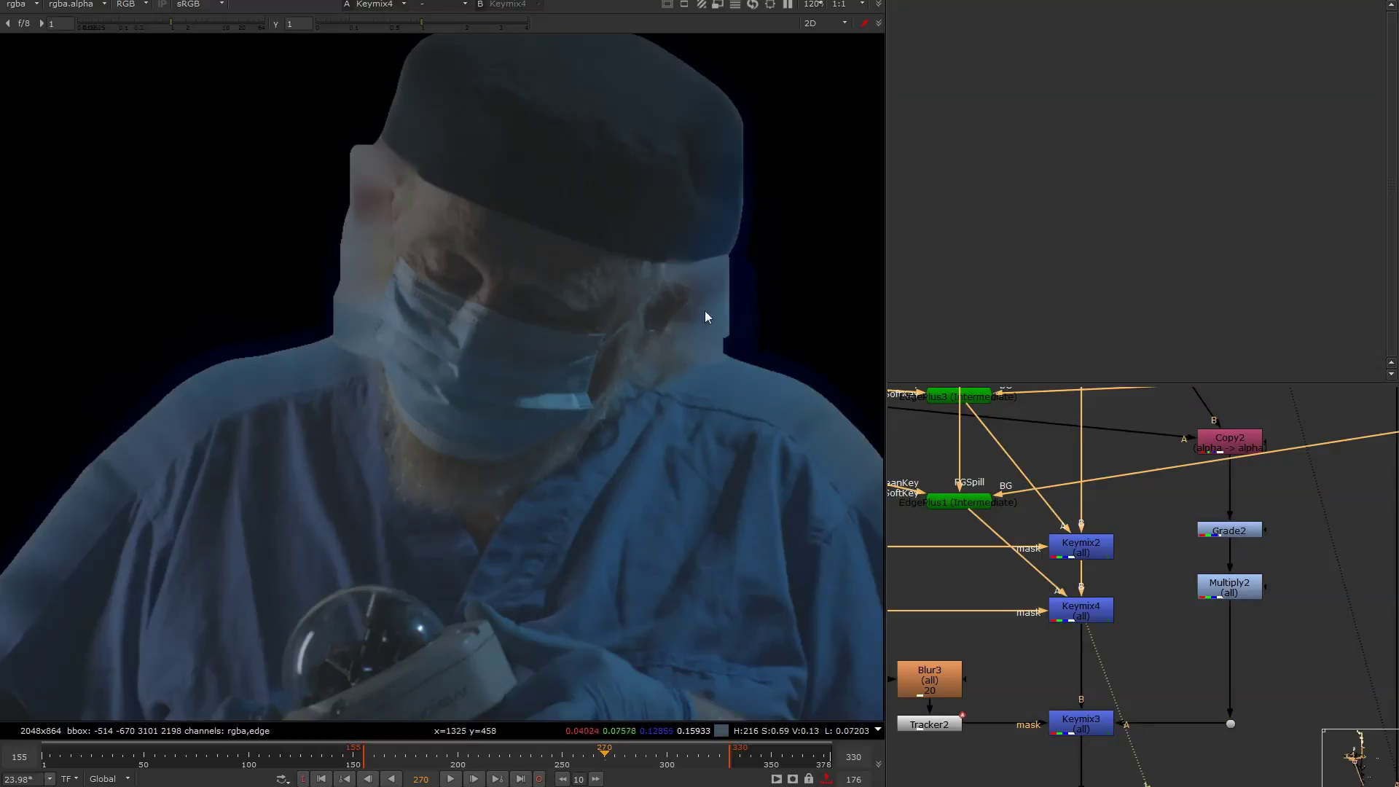
Examine the Grade2 and Multiply2 branch and view its mix at Keymix3.
{"action": "left_click", "coordinate": [1144, 683]}
{"action": "middle_click_drag", "start_coordinate": [1208, 565], "coordinate": [1113, 548]}
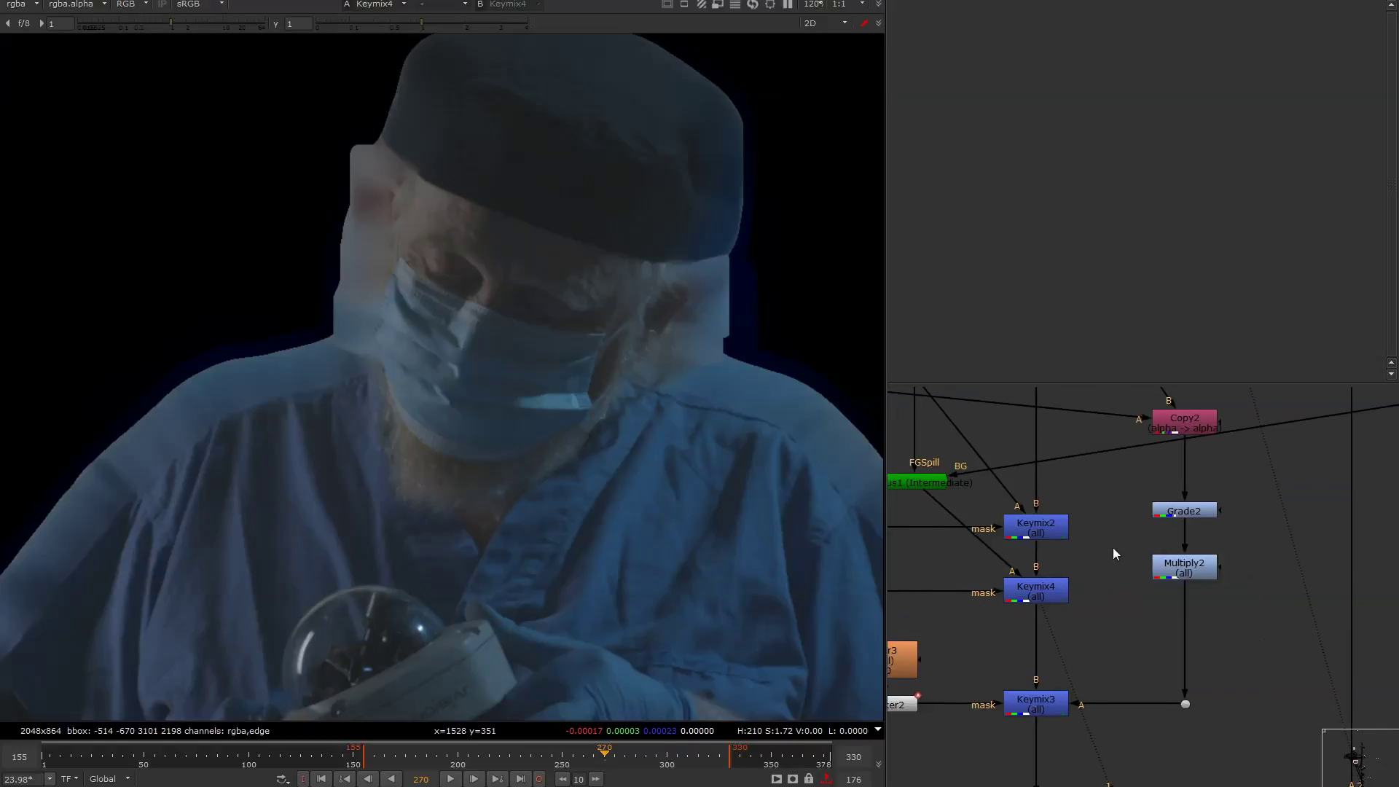
{"action": "middle_click_drag", "start_coordinate": [1083, 646], "coordinate": [1126, 574]}
{"action": "left_click_drag", "start_coordinate": [1154, 582], "coordinate": [1030, 661]}
{"action": "key", "text": "1"}
View the keyed surgeon over black at Keymix1.
{"action": "middle_click_drag", "start_coordinate": [1063, 708], "coordinate": [1081, 401]}
{"action": "middle_click_drag", "start_coordinate": [1089, 757], "coordinate": [998, 451]}
{"action": "left_click", "coordinate": [1035, 584]}
{"action": "key", "text": "1"}
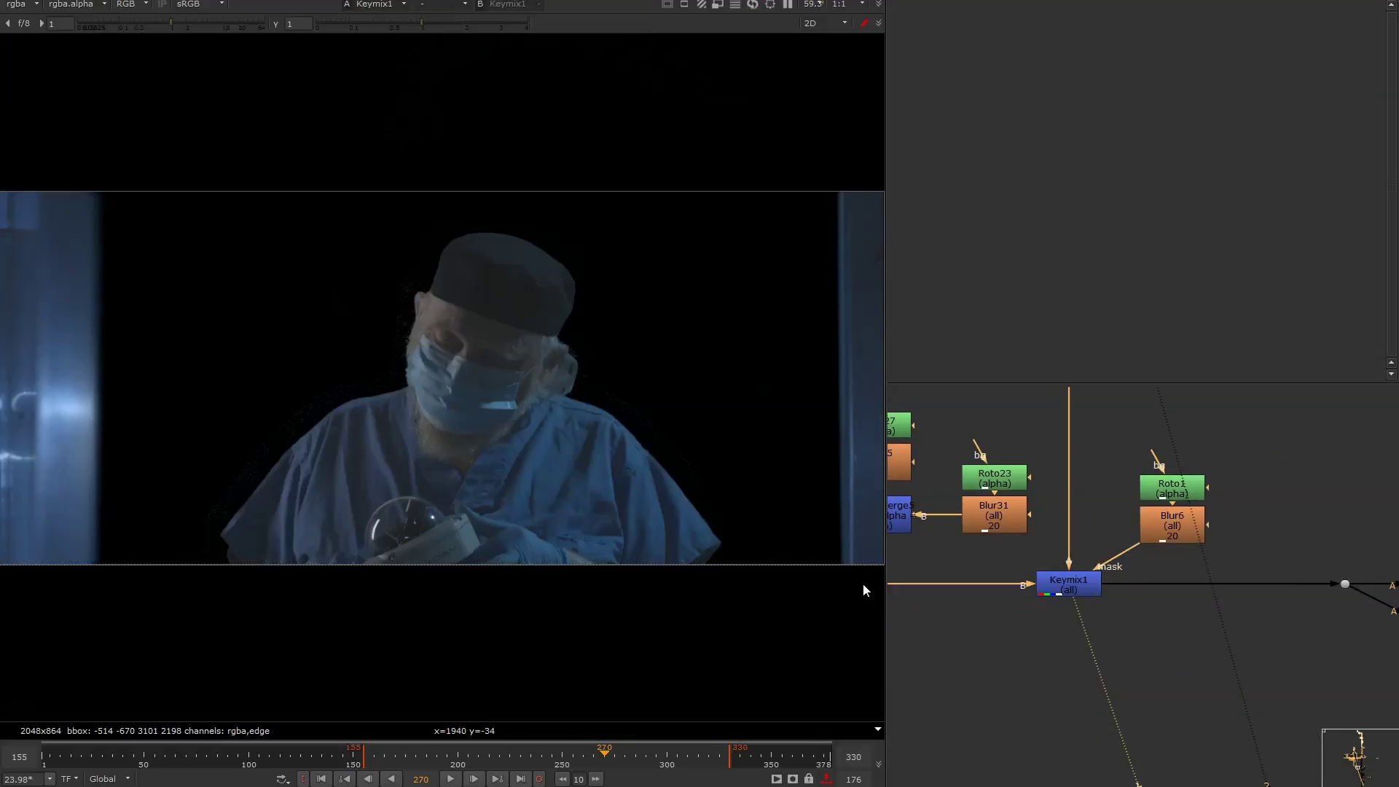
View the keyed surgeon merged over the corridor background at Merge4.
{"action": "scroll", "coordinate": [1117, 630], "scroll_direction": "down", "scroll_amount": 6}
{"action": "middle_click_drag", "start_coordinate": [1283, 602], "coordinate": [1144, 561]}
{"action": "scroll", "coordinate": [1143, 562], "scroll_direction": "up", "scroll_amount": 4}
{"action": "left_click_drag", "start_coordinate": [1231, 509], "coordinate": [1131, 559]}
{"action": "key", "text": "1"}
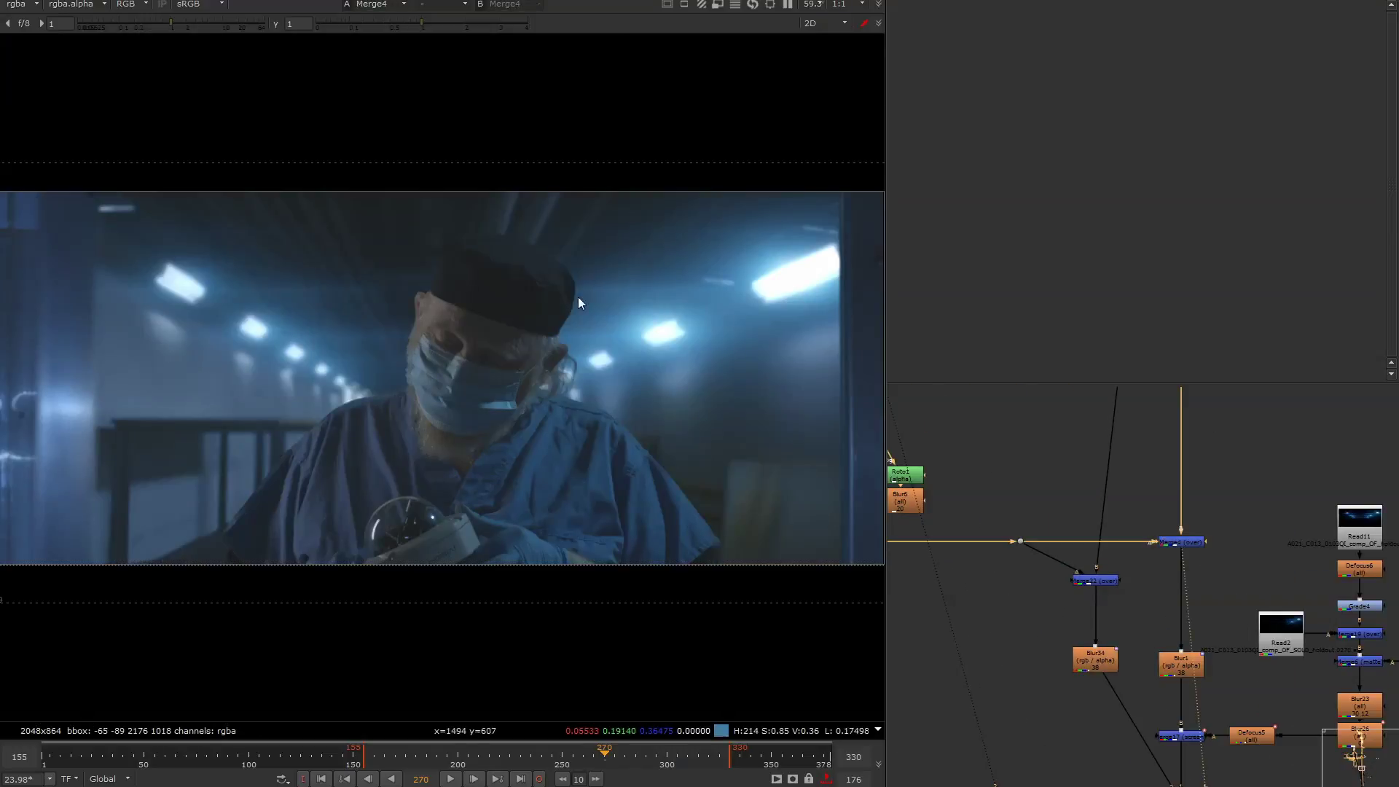
View the merge of the defocused flare elements over the comp at Merge17.
{"action": "middle_click_drag", "start_coordinate": [1195, 665], "coordinate": [1125, 591]}
{"action": "left_click", "coordinate": [1125, 592]}
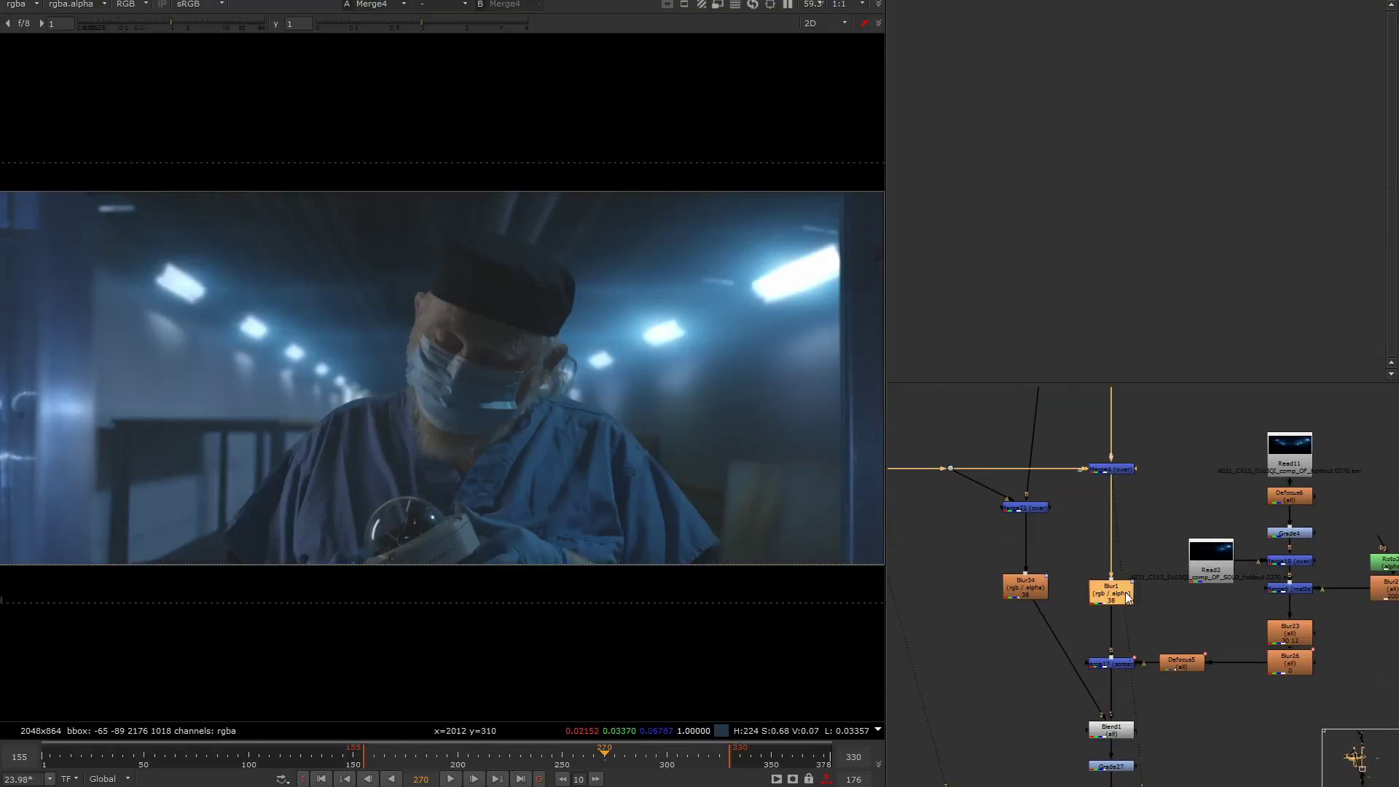
{"action": "left_click", "coordinate": [1117, 664]}
{"action": "key", "text": "1"}
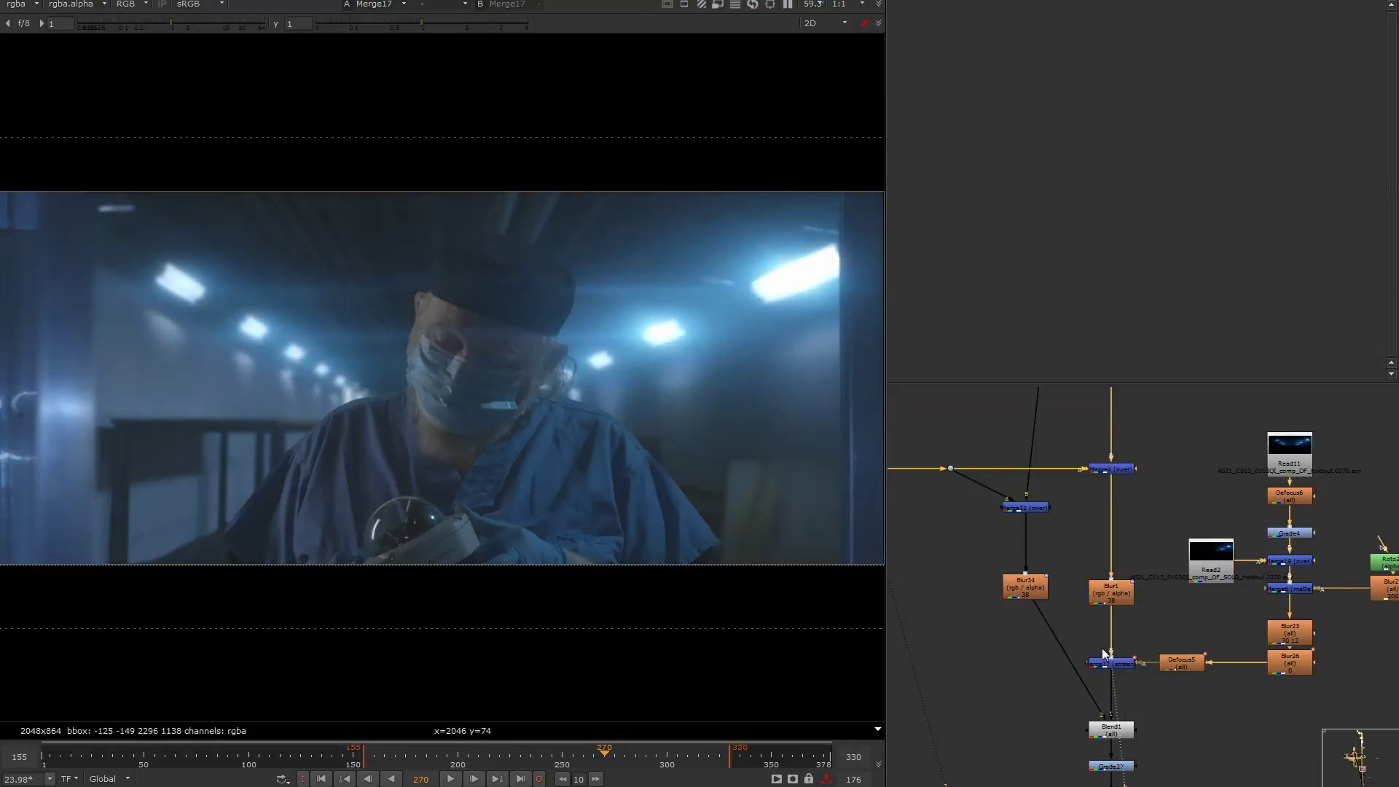
View the blended comp at Blend1 and the grain node farther down the tree.
{"action": "middle_click_drag", "start_coordinate": [1164, 720], "coordinate": [1179, 622]}
{"action": "left_click", "coordinate": [1123, 632]}
{"action": "key", "text": "1"}
{"action": "middle_click_drag", "start_coordinate": [1144, 665], "coordinate": [1157, 465]}
{"action": "left_click", "coordinate": [1098, 583]}
{"action": "key", "text": "1"}
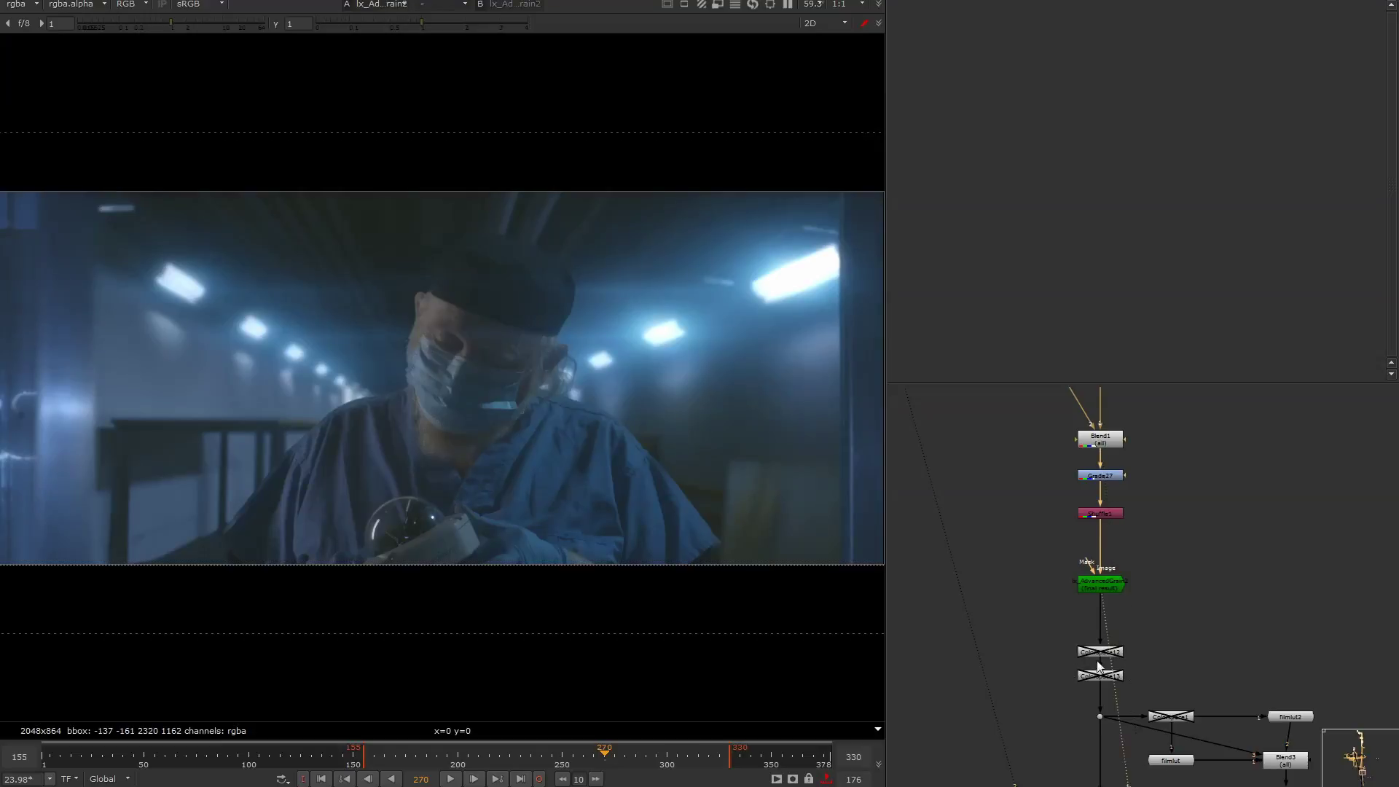
View the comp at Blend2 and the final graded result at the HueCorrect node near the end of the tree.
{"action": "middle_click_drag", "start_coordinate": [1100, 665], "coordinate": [1055, 523]}
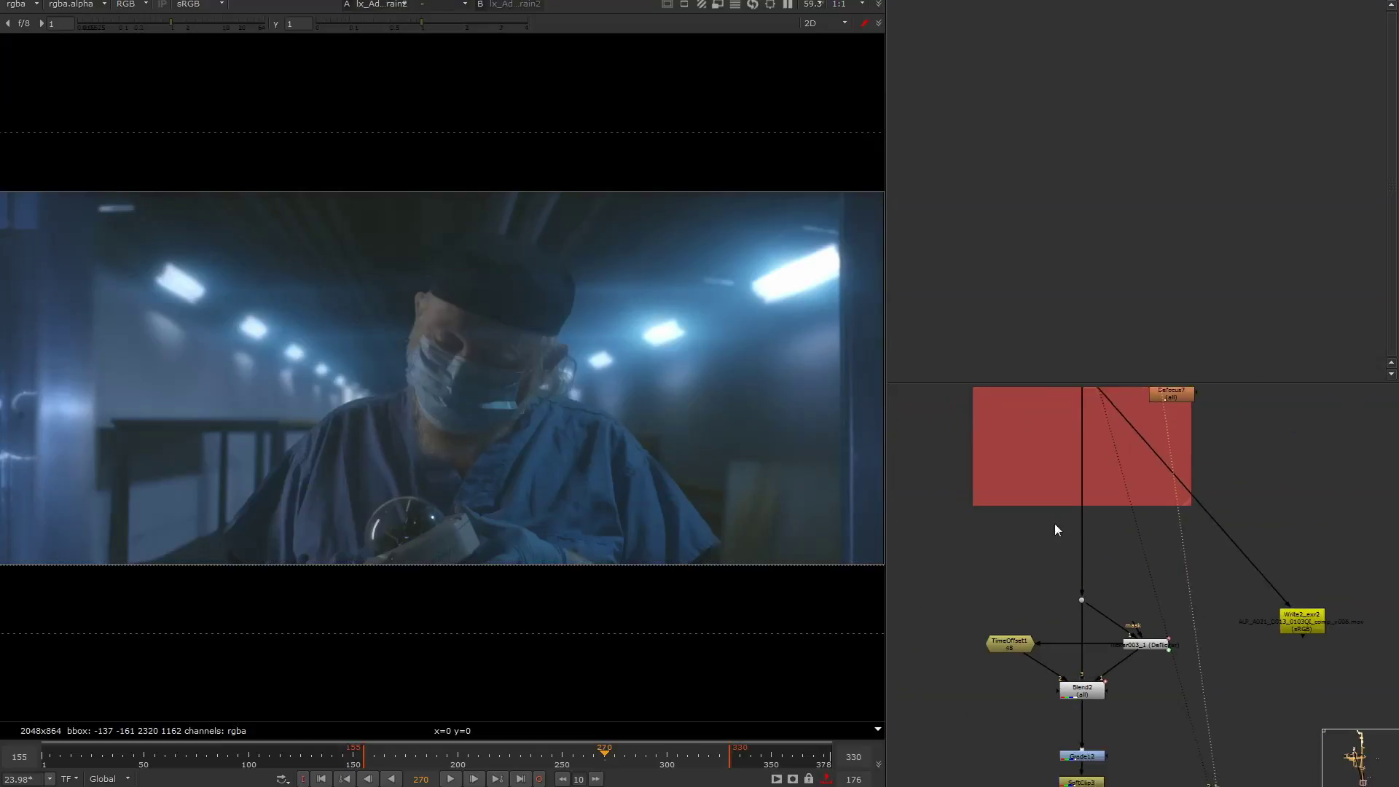
{"action": "middle_click_drag", "start_coordinate": [1057, 704], "coordinate": [1049, 477]}
{"action": "left_click", "coordinate": [1081, 466]}
{"action": "key", "text": "1"}
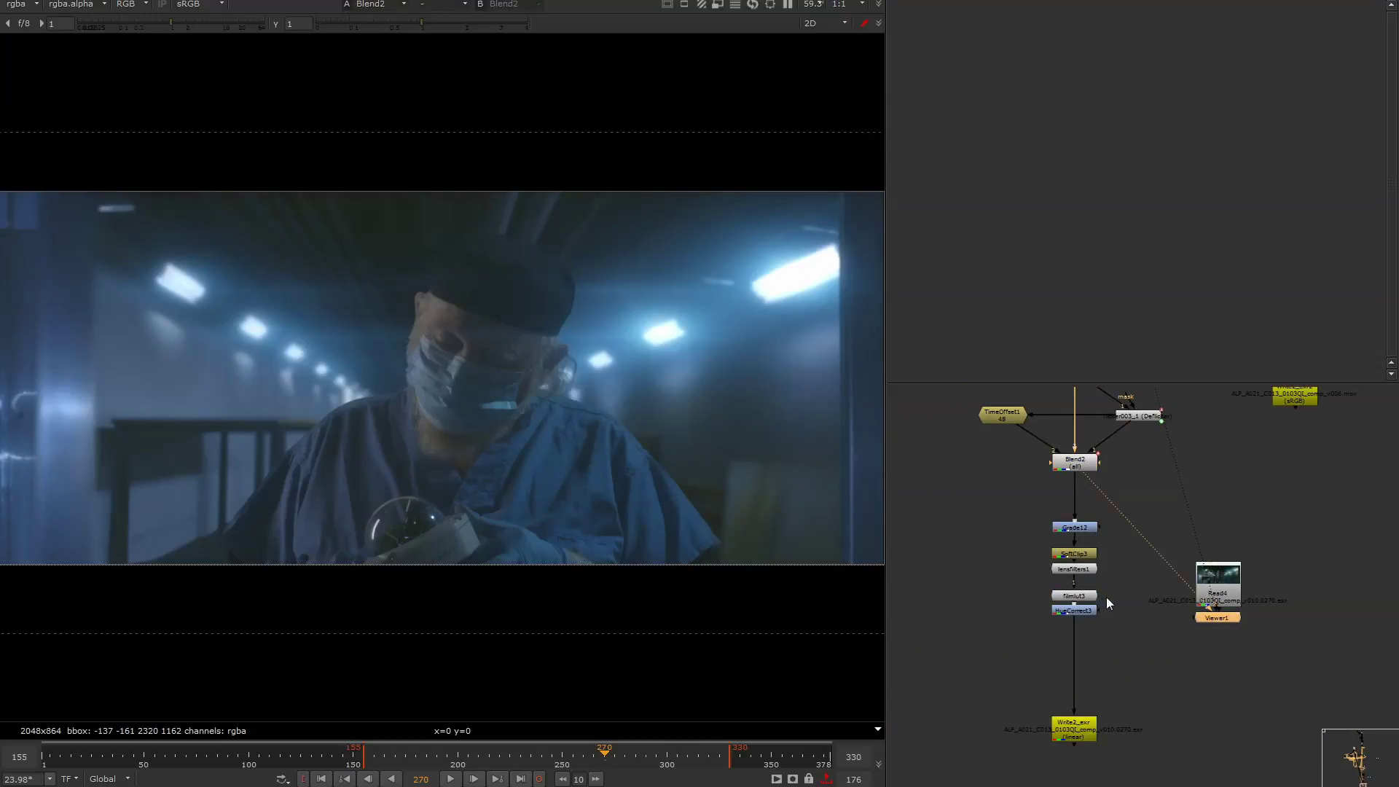
{"action": "left_click", "coordinate": [1087, 611]}
{"action": "key", "text": "1"}
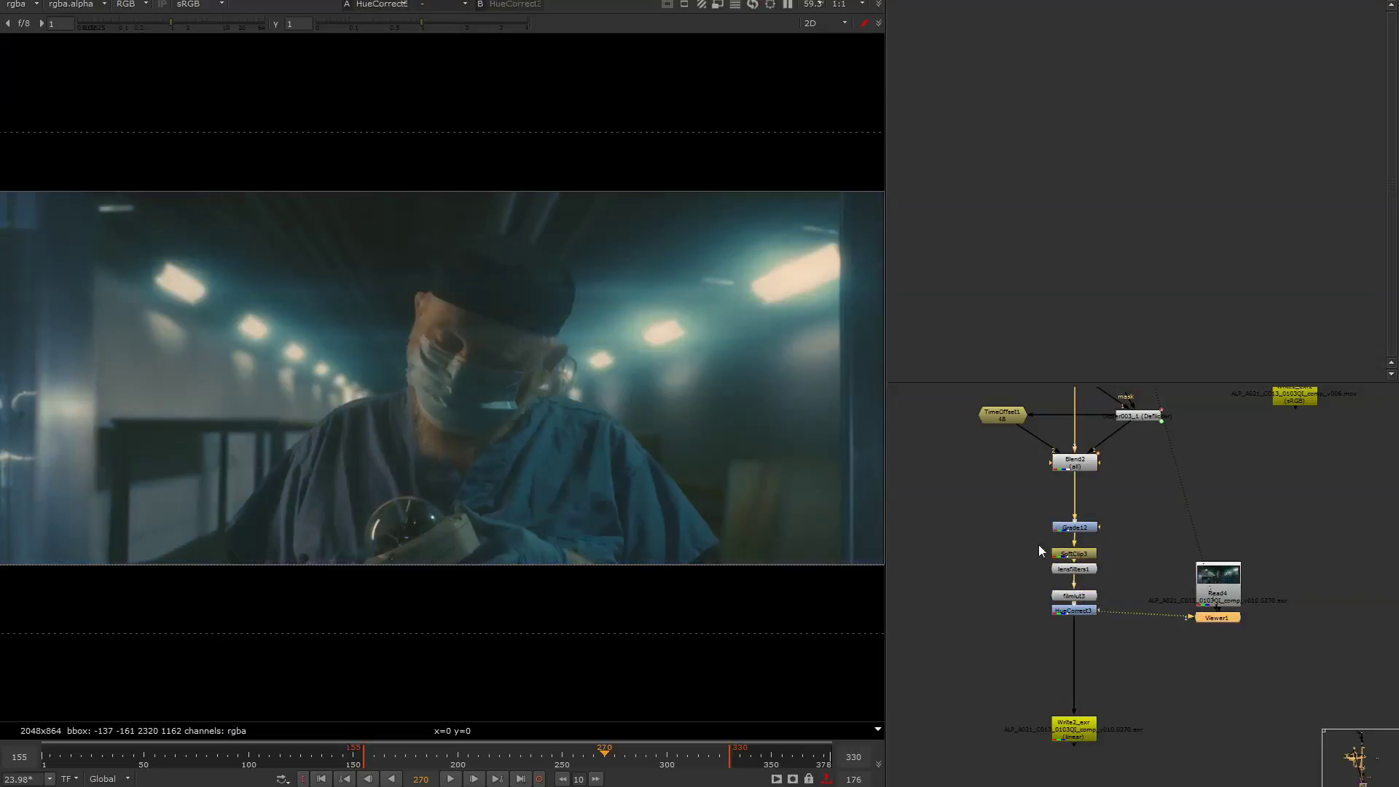
Examine the group of green edge nodes and key mixing nodes leading down to Keymix3.
{"action": "middle_click_drag", "start_coordinate": [1201, 684], "coordinate": [1080, 593], "text": "alt"}
{"action": "scroll", "coordinate": [1121, 545], "scroll_direction": "up", "scroll_amount": 6}
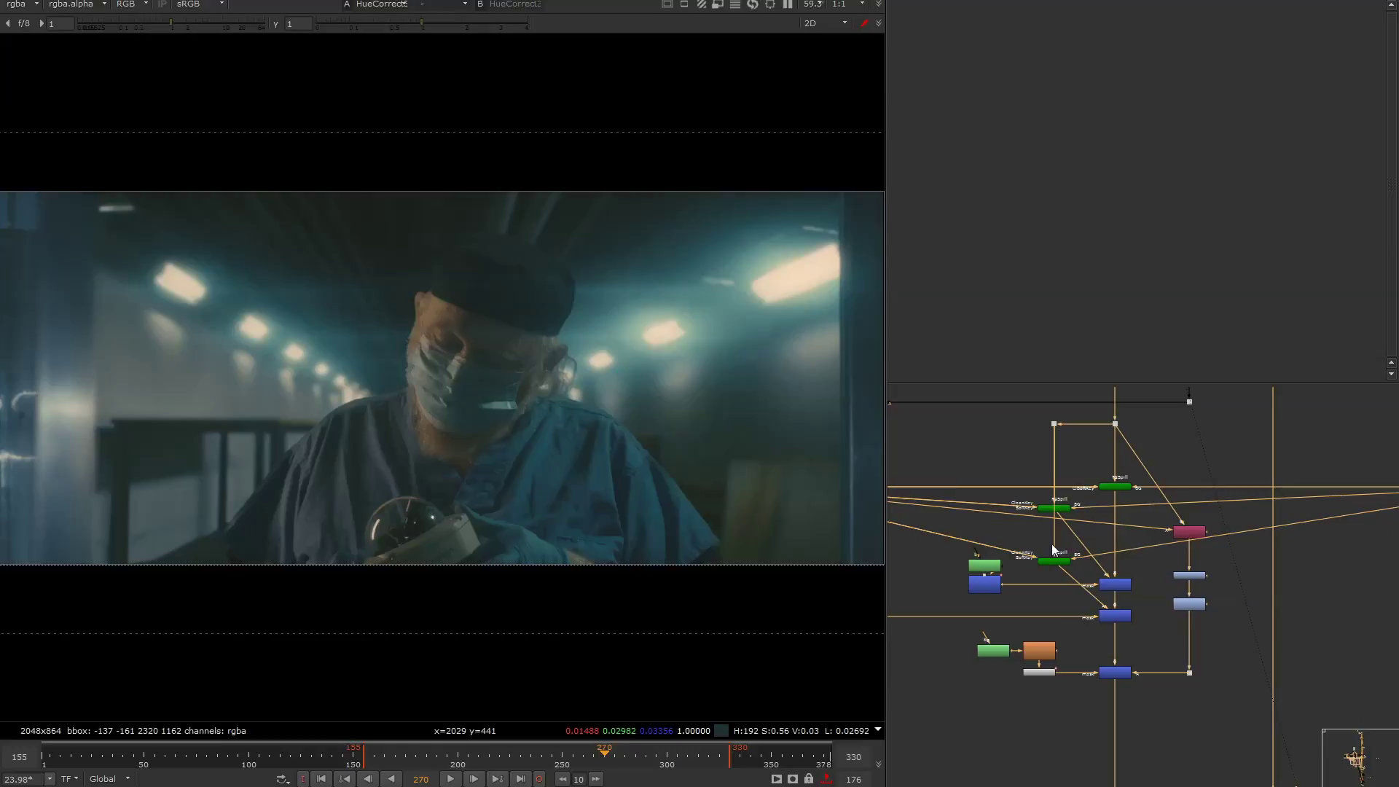
{"action": "left_click_drag", "start_coordinate": [1249, 425], "coordinate": [910, 712]}
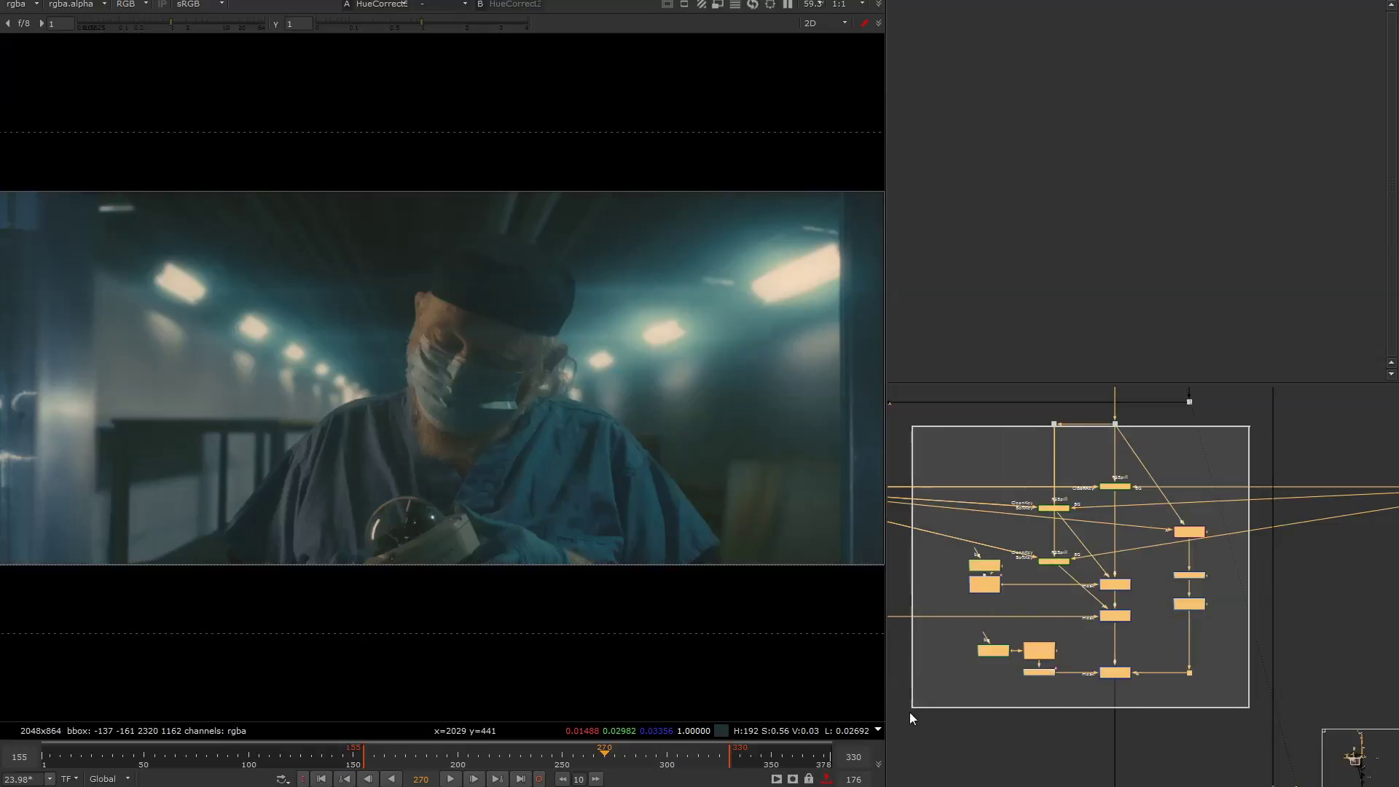
{"action": "left_click", "coordinate": [1028, 708]}
{"action": "scroll", "coordinate": [1091, 688], "scroll_direction": "up", "scroll_amount": 2}
{"action": "middle_click_drag", "start_coordinate": [1090, 687], "coordinate": [1070, 642]}
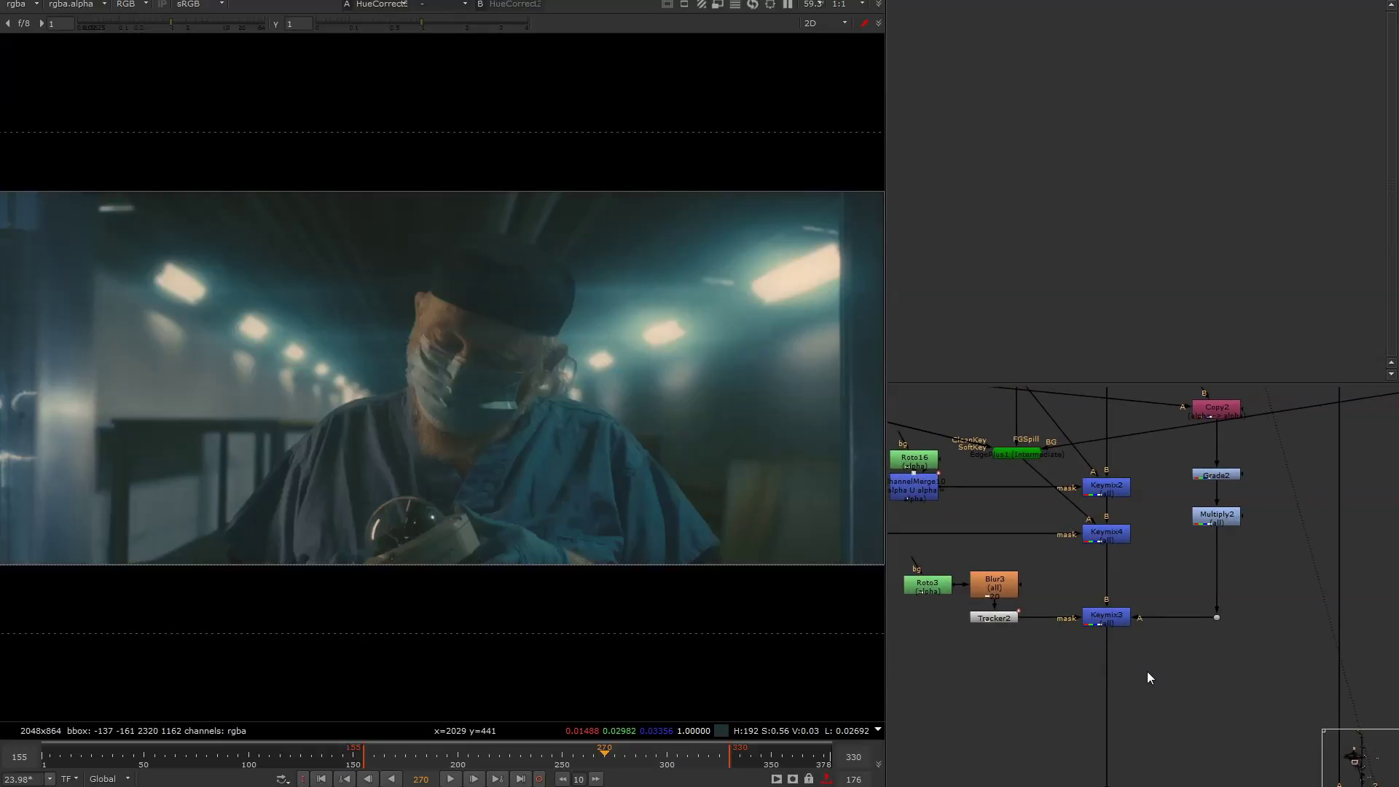
Add a Copy node beside Keymix3, with its A input on Keymix3 and its B input on the despilled plate.
{"action": "key", "text": "k"}
{"action": "left_click_drag", "start_coordinate": [1153, 660], "coordinate": [1115, 621]}
{"action": "left_click", "coordinate": [1115, 621]}
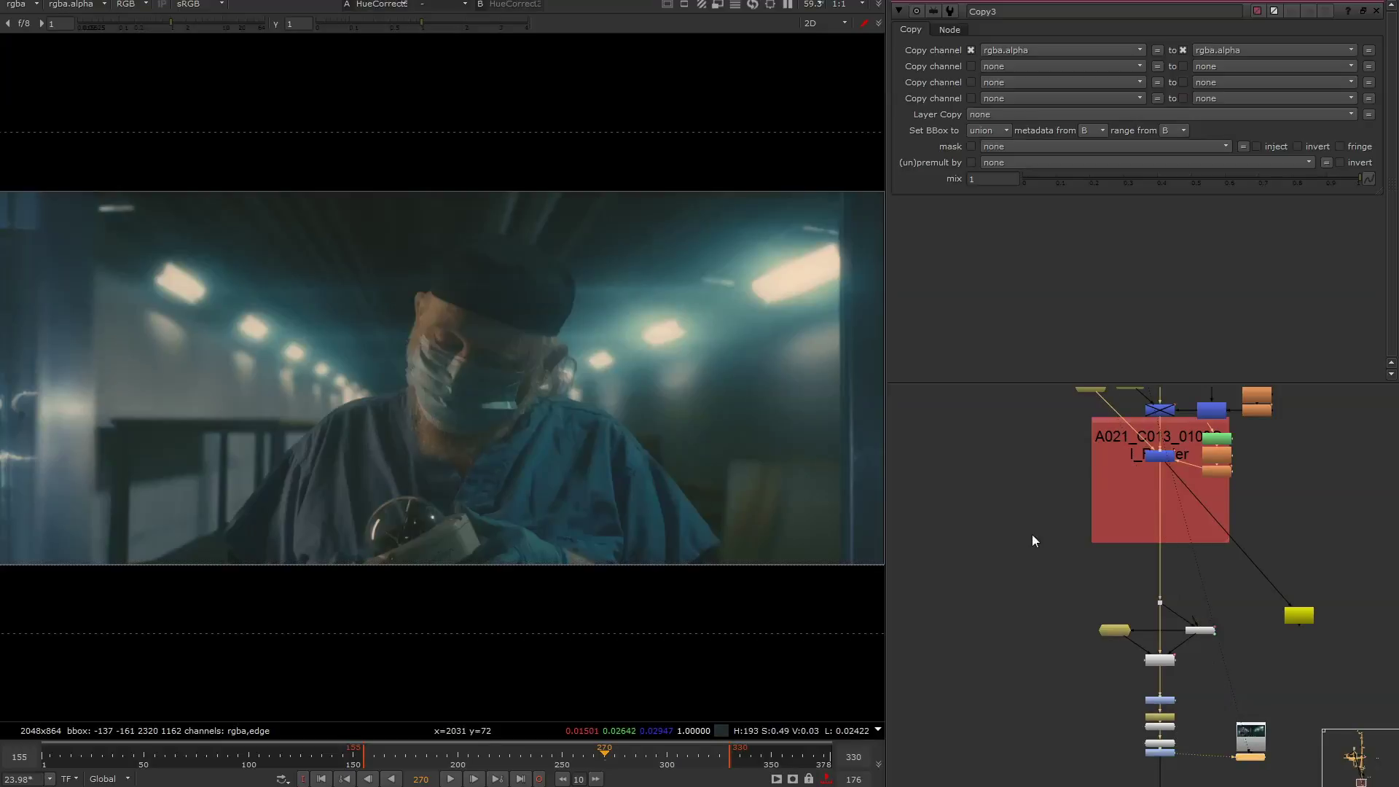
{"action": "scroll", "coordinate": [1032, 541], "scroll_direction": "down", "scroll_amount": 5}
{"action": "scroll", "coordinate": [1048, 670], "scroll_direction": "up", "scroll_amount": 6}
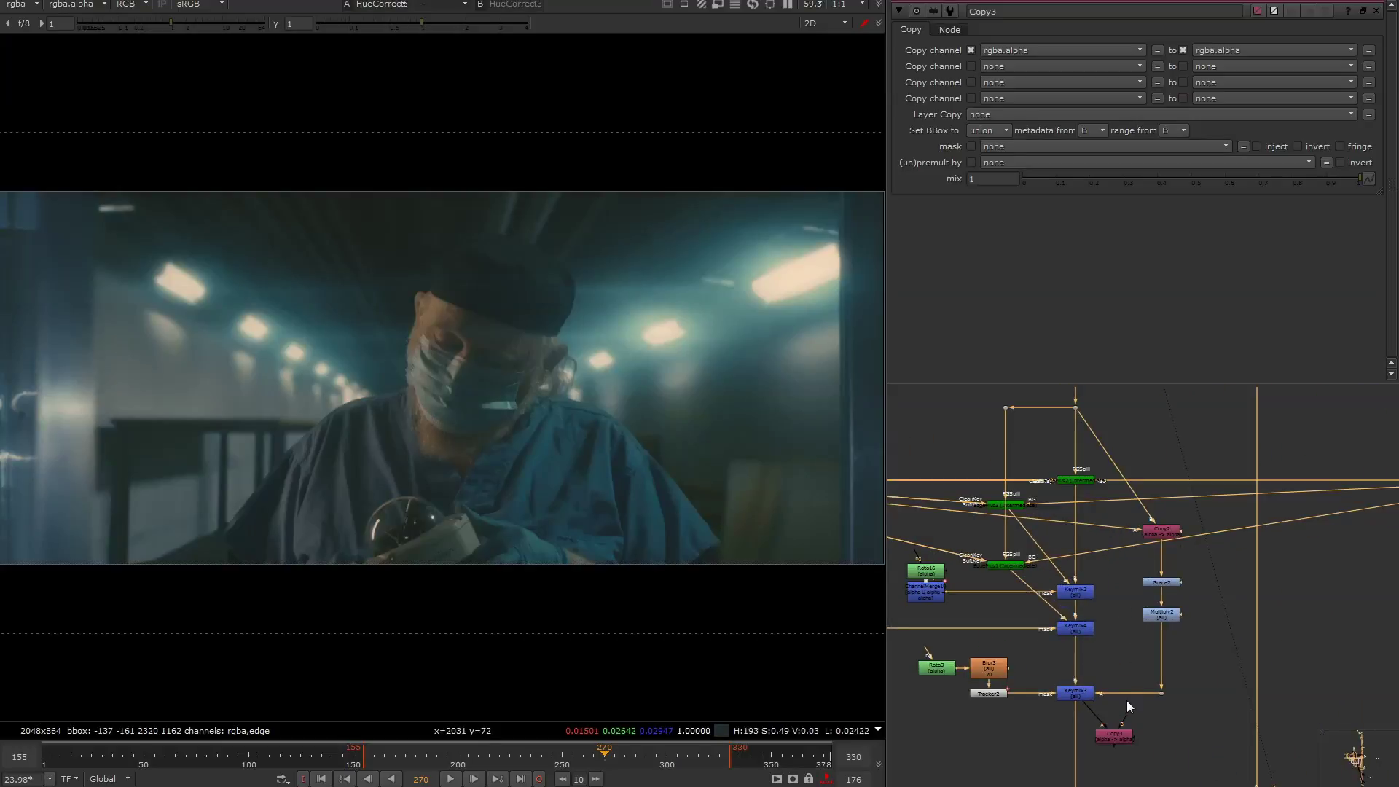
{"action": "left_click_drag", "start_coordinate": [1127, 714], "coordinate": [1117, 519]}
{"action": "middle_click_drag", "start_coordinate": [1112, 587], "coordinate": [1152, 485]}
{"action": "scroll", "coordinate": [1137, 571], "scroll_direction": "up", "scroll_amount": 3}
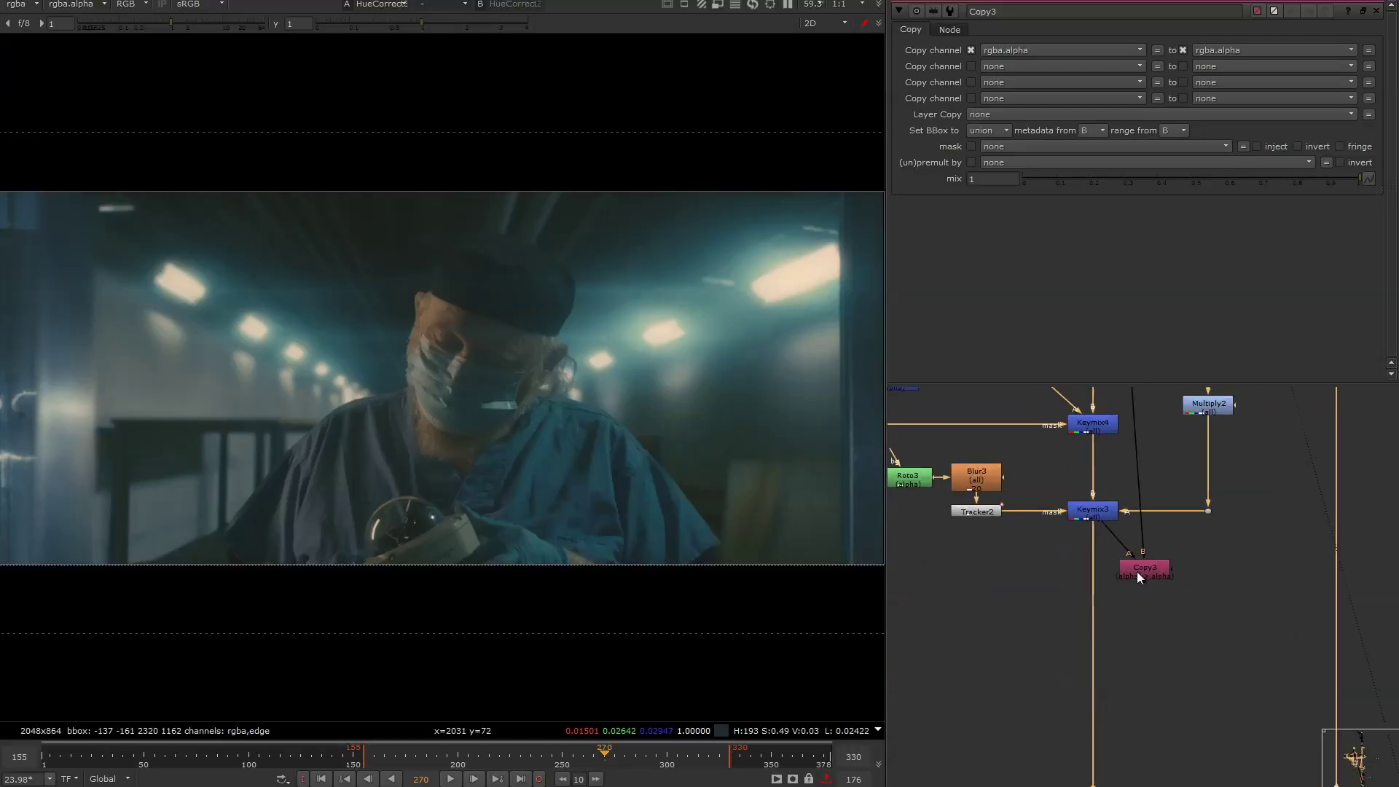
Insert a Switch node below Keymix3 with Copy3 as its second input, and set which to 1.
{"action": "left_click", "coordinate": [1090, 602]}
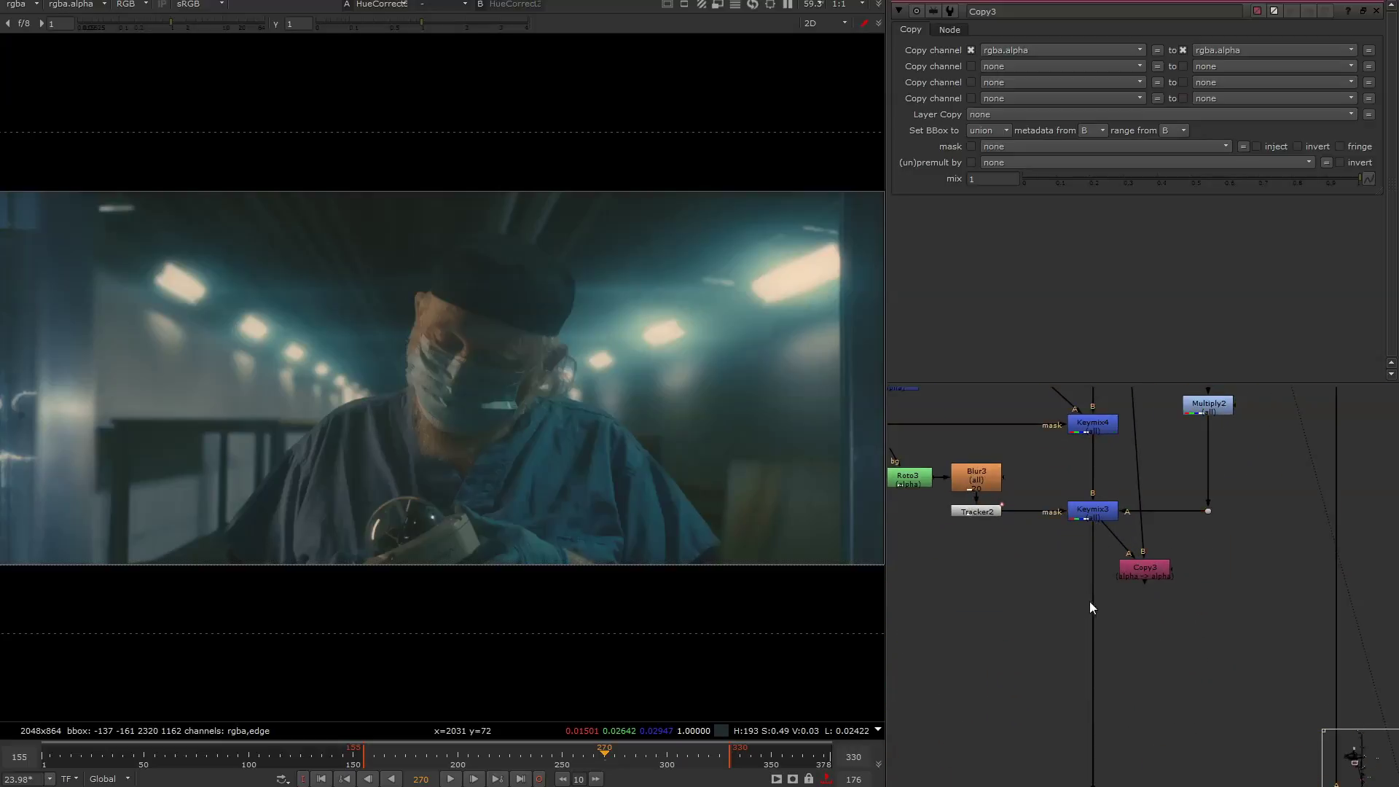
{"action": "key", "text": "Tab"}
{"action": "type", "text": "switch"}
{"action": "key", "text": "Return"}
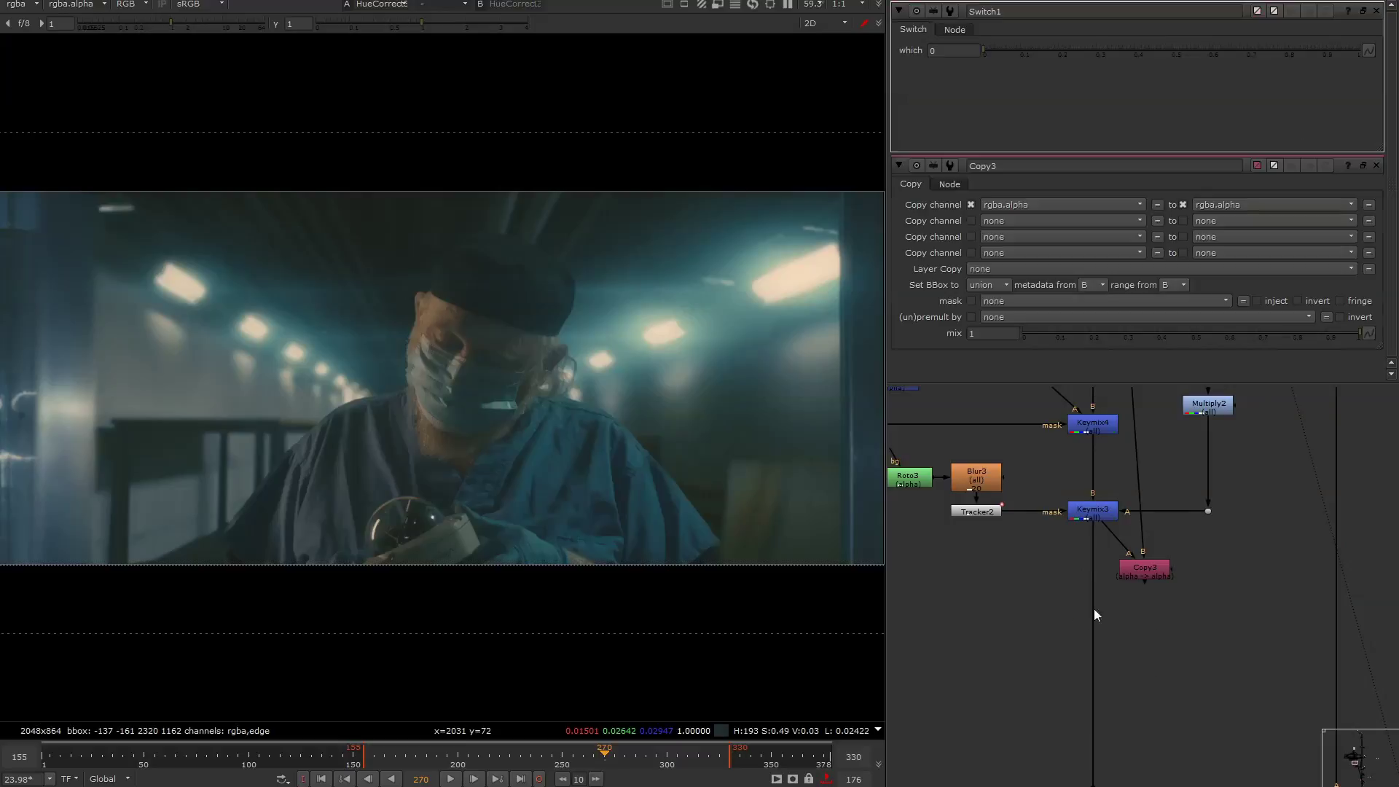
{"action": "mouse_move", "coordinate": [1094, 609]}
{"action": "left_mouse_down"}
{"action": "mouse_move", "coordinate": [1091, 592]}
{"action": "mouse_move", "coordinate": [1103, 604]}
{"action": "mouse_move", "coordinate": [1139, 574]}
{"action": "mouse_move", "coordinate": [1097, 610]}
{"action": "left_mouse_up"}
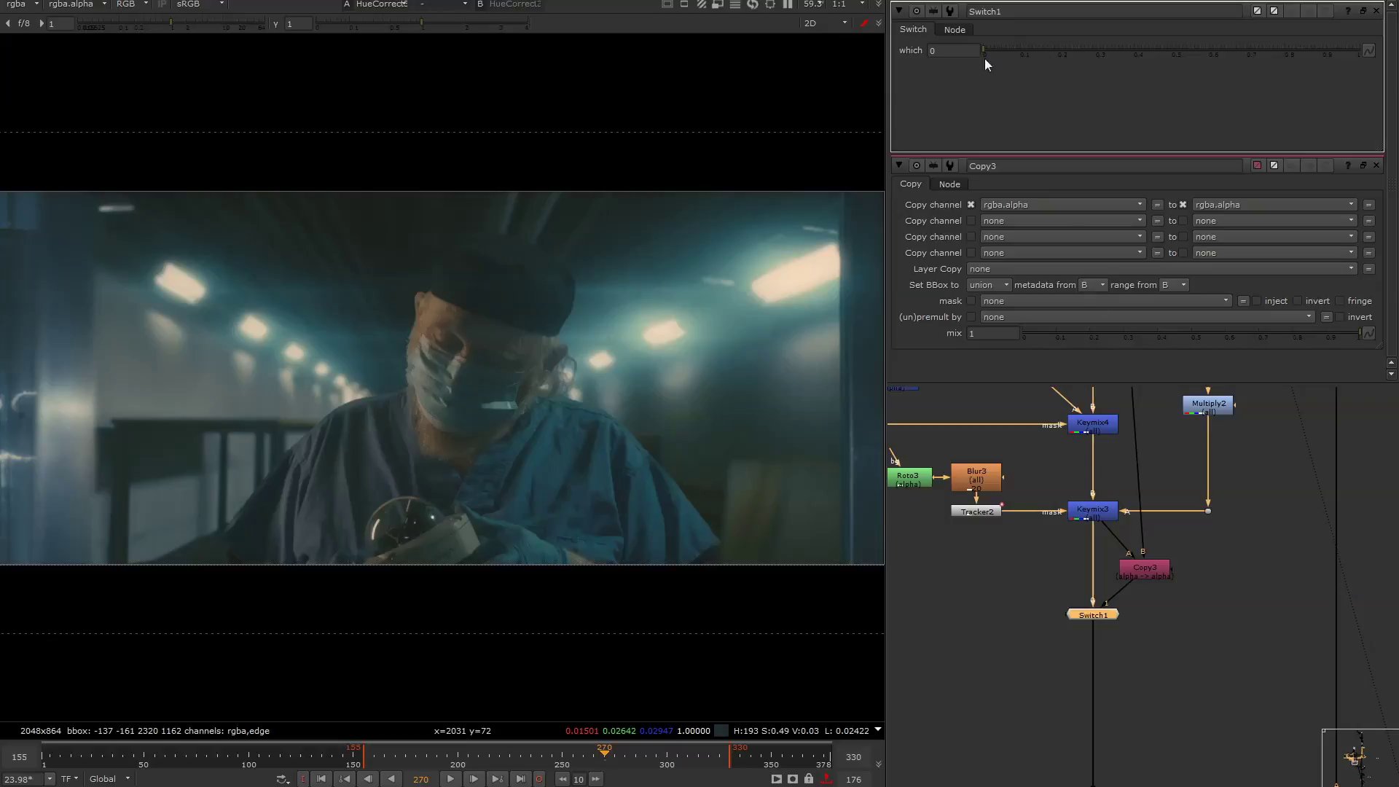
{"action": "key", "text": "Up"}
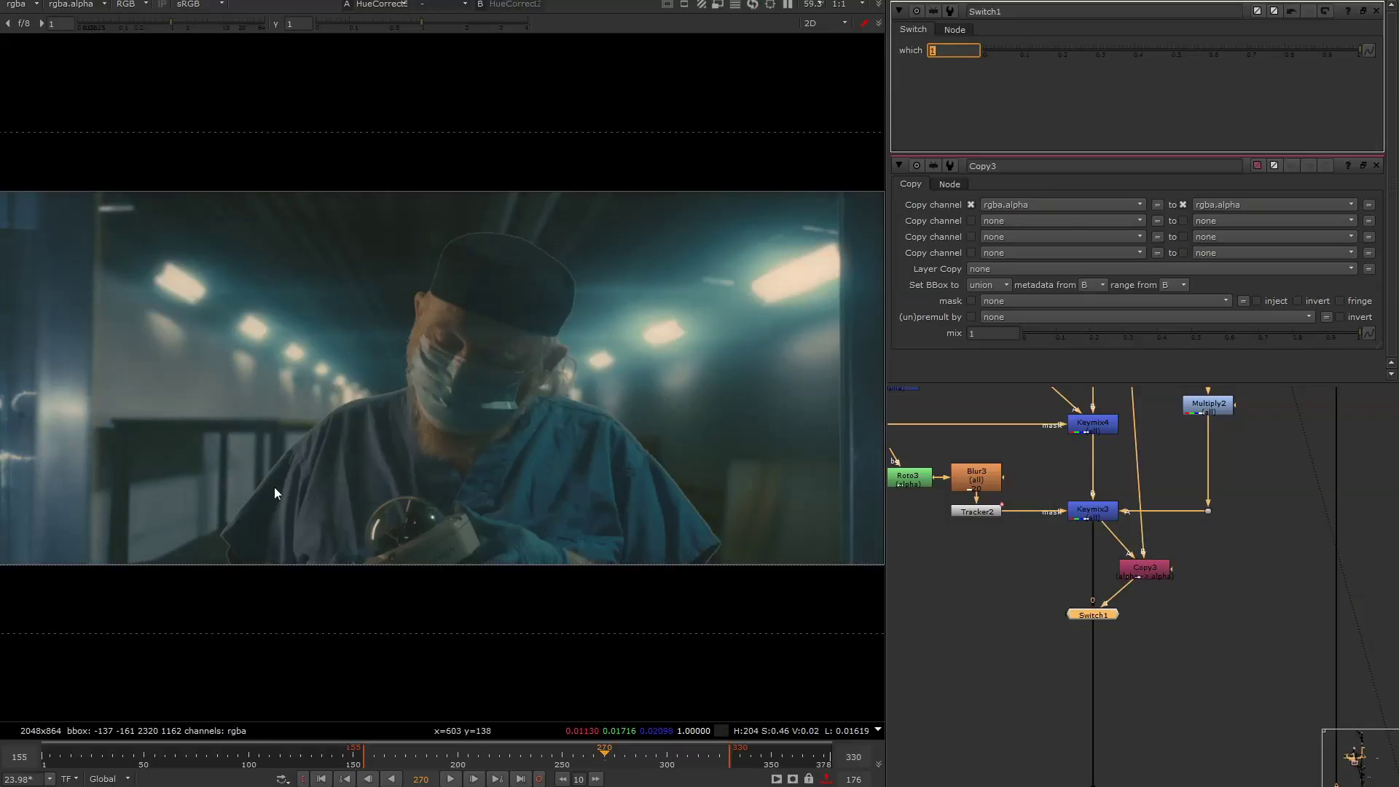
Inspect the edge of the surgeon's cap up close in the comp without the edge treatment.
{"action": "scroll", "coordinate": [460, 274], "scroll_direction": "up", "scroll_amount": 5}
{"action": "scroll", "coordinate": [477, 292], "scroll_direction": "up", "scroll_amount": 4}
{"action": "scroll", "coordinate": [423, 379], "scroll_direction": "down", "scroll_amount": 3}
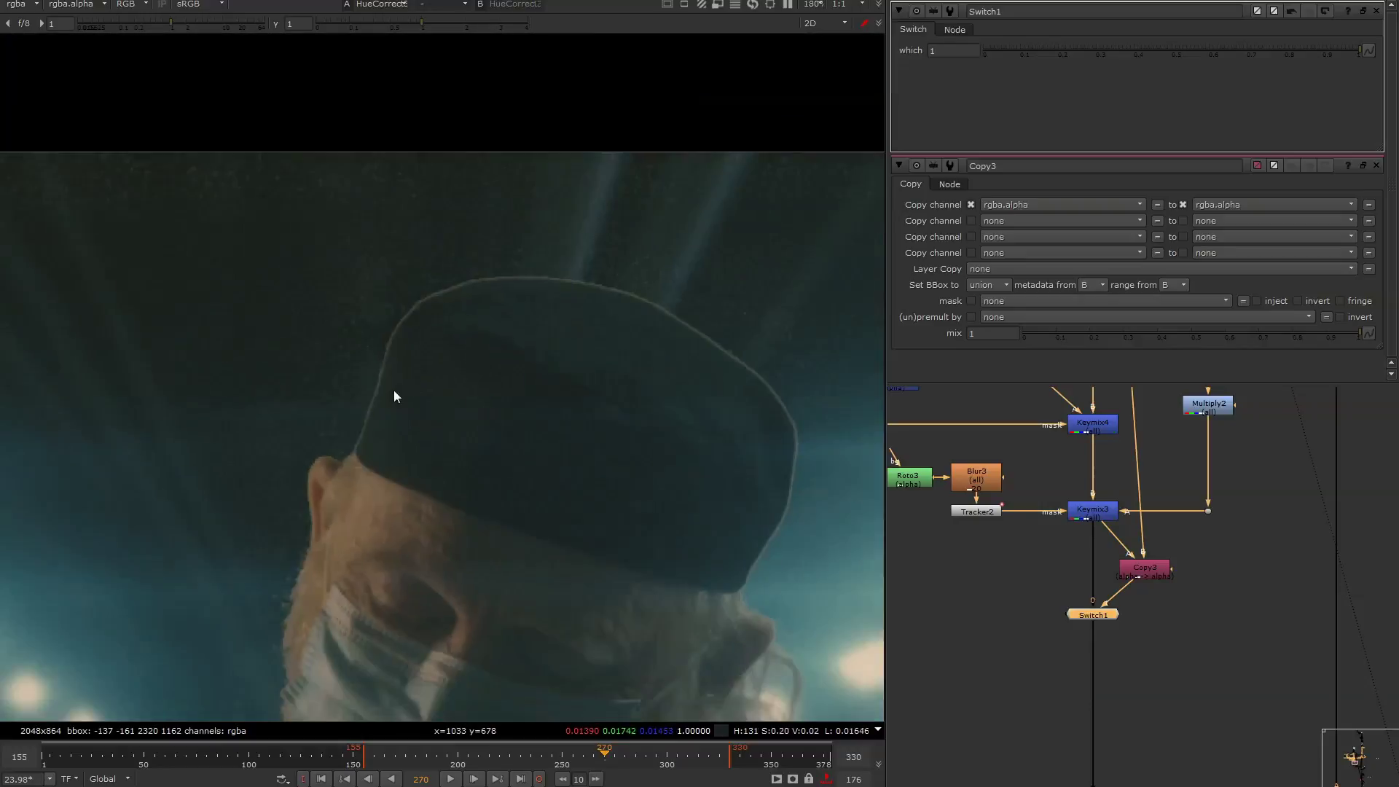
{"action": "middle_click_drag", "start_coordinate": [393, 390], "coordinate": [369, 316]}
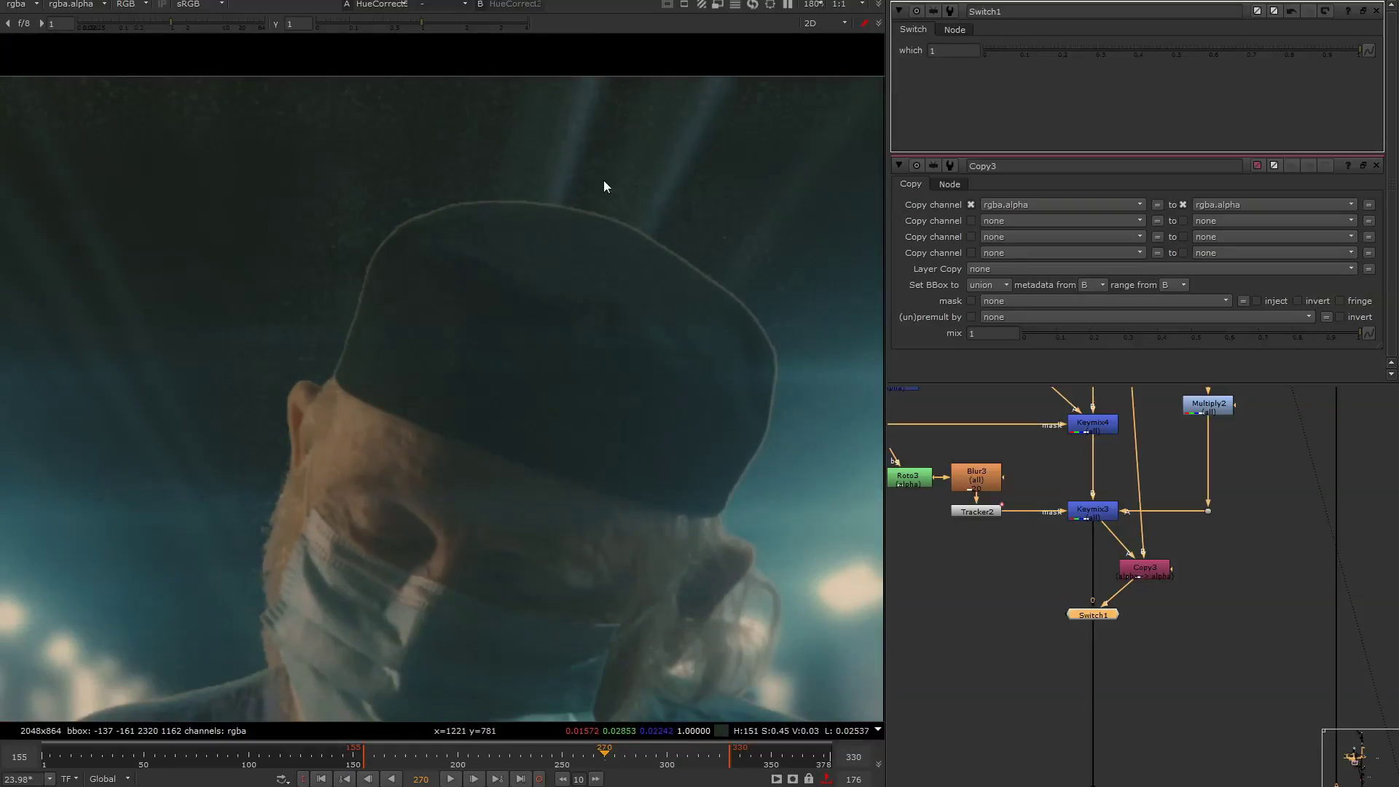
{"action": "scroll", "coordinate": [641, 255], "scroll_direction": "up", "scroll_amount": 5}
{"action": "middle_click_drag", "start_coordinate": [507, 452], "coordinate": [718, 57]}
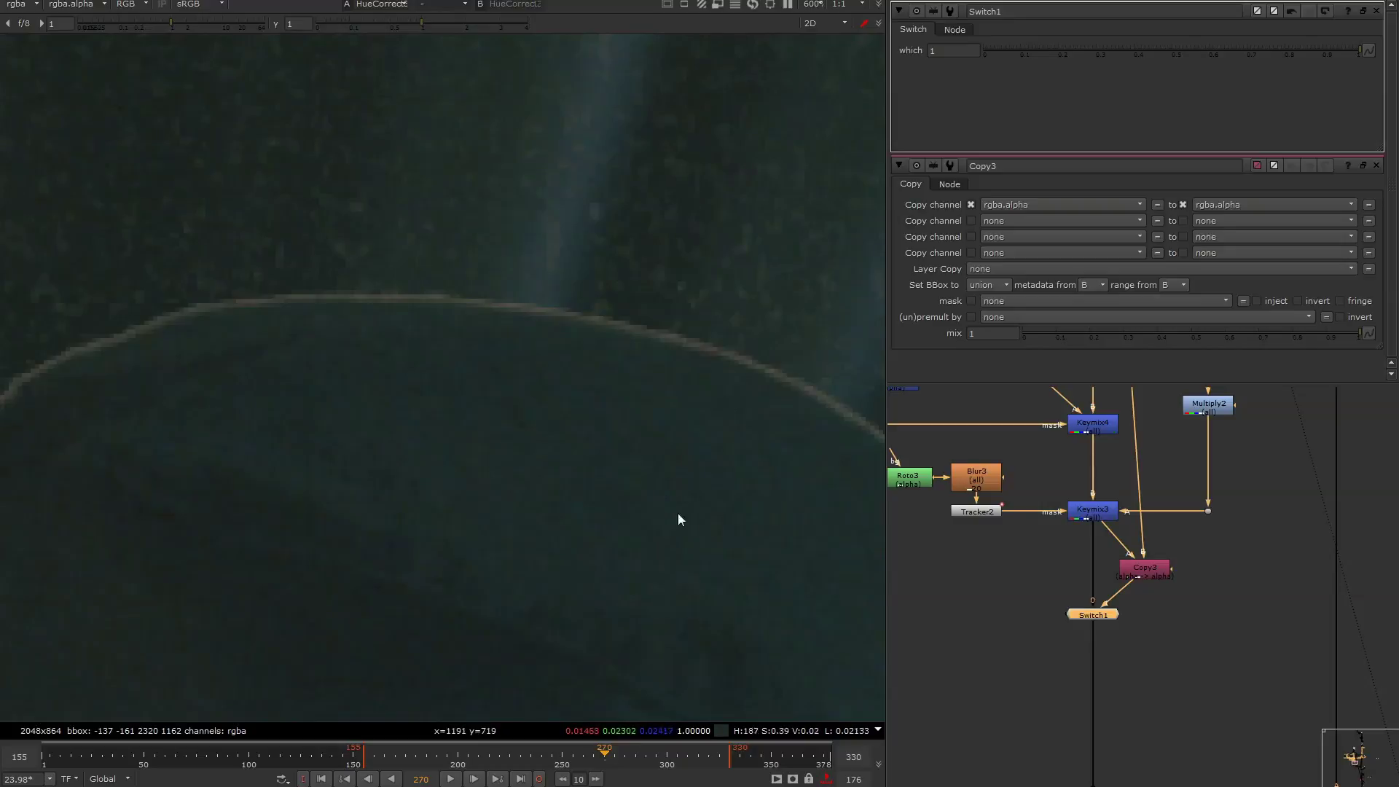
Try an EdgeBlur node after Switch1 with its brightness set to 0.4.
{"action": "key", "text": "Tab"}
{"action": "type", "text": "edg"}
{"action": "left_click", "coordinate": [1067, 609]}
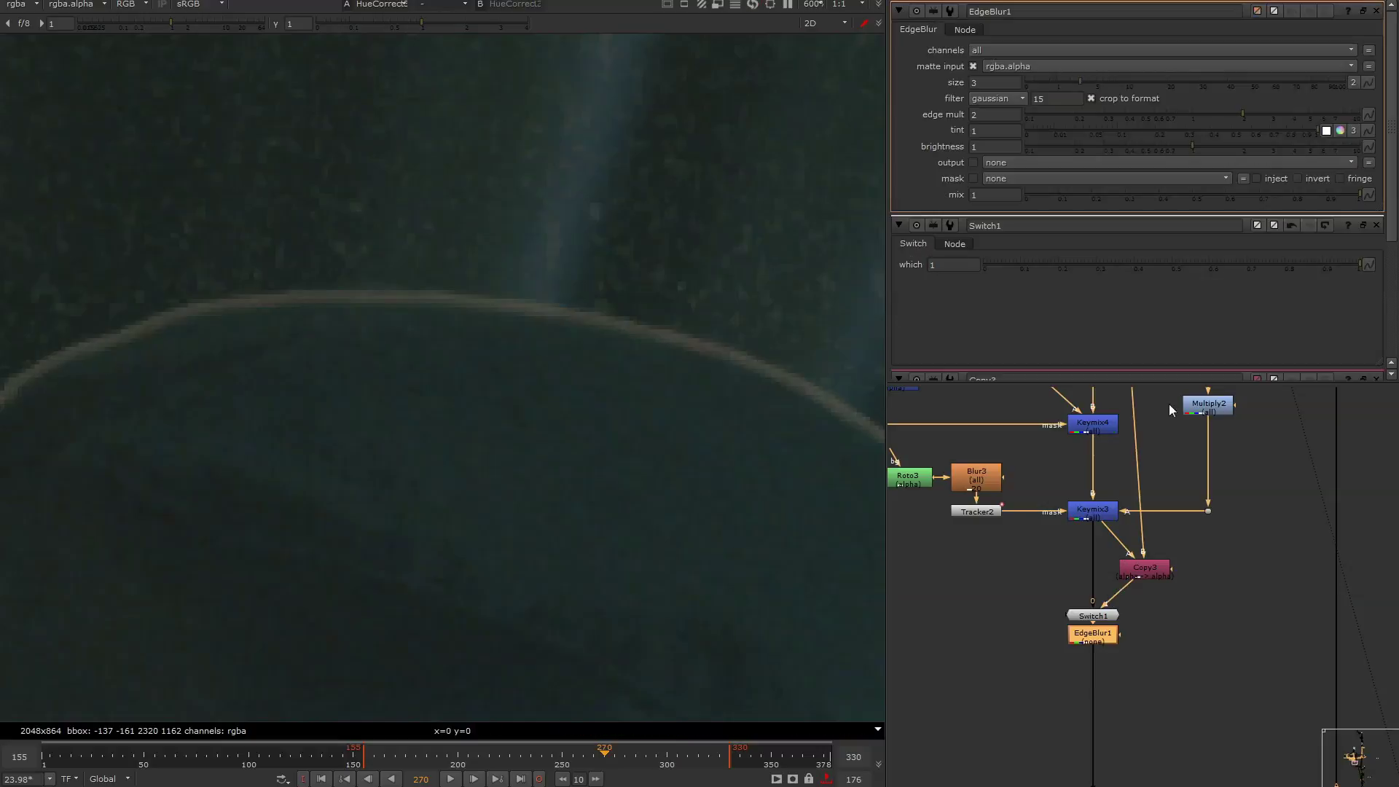
{"action": "double_click", "coordinate": [986, 145]}
{"action": "type", "text": "0.5"}
{"action": "key", "text": "Down"}
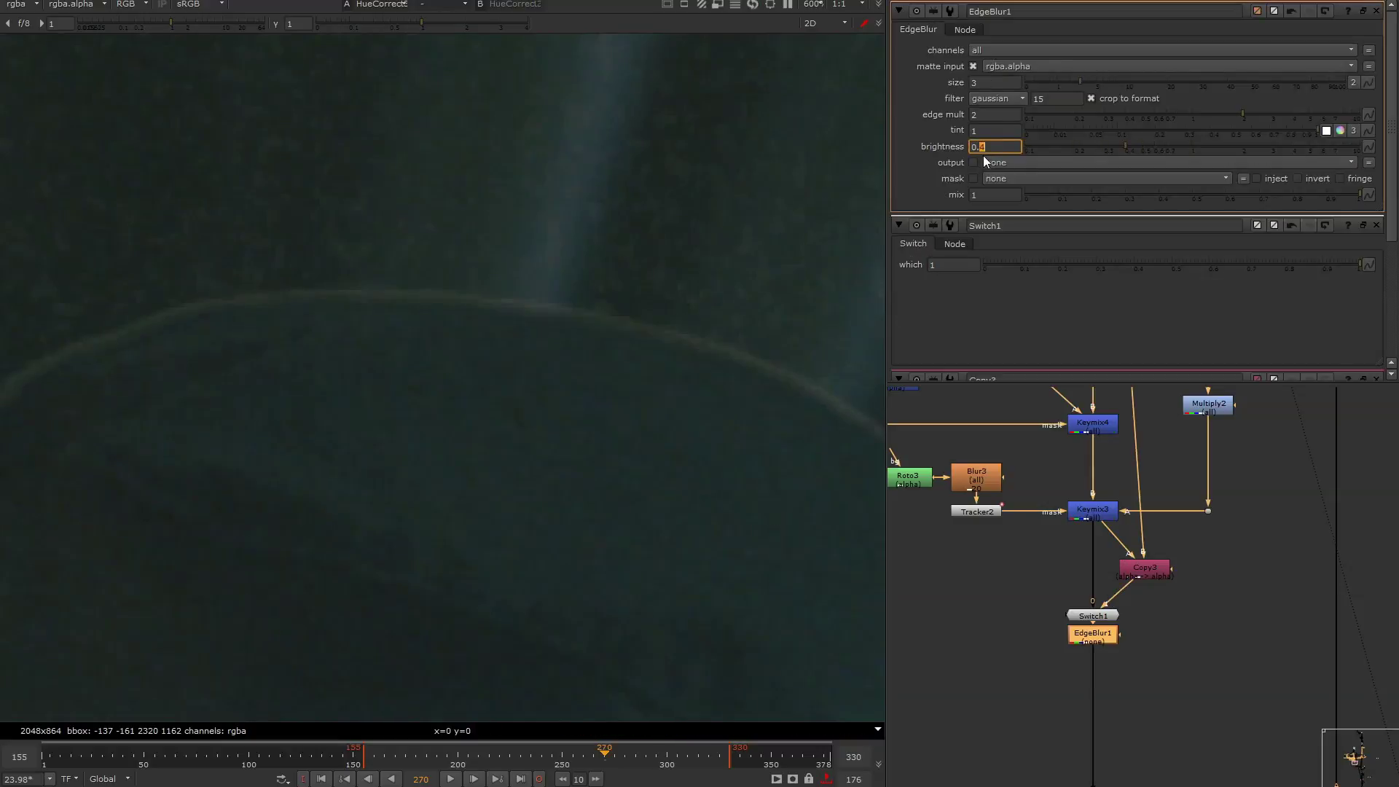
Try a size of 6 on the EdgeBlur node, and delete the node.
{"action": "left_click", "coordinate": [1002, 82]}
{"action": "key", "text": "BackSpace"}
{"action": "type", "text": "6"}
{"action": "key", "text": "Return"}
{"action": "left_click", "coordinate": [1087, 637]}
{"action": "key", "text": "Delete"}
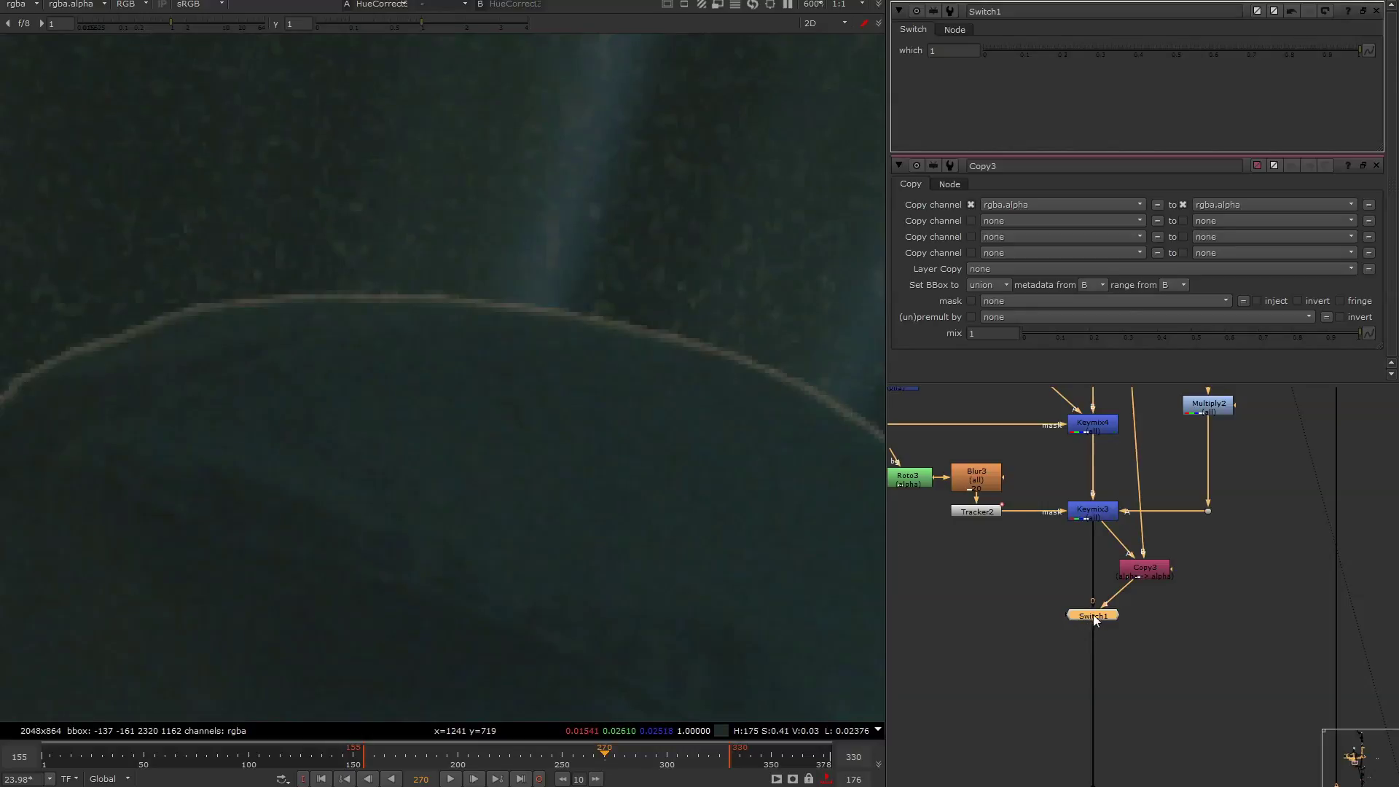
Try an Erode (fast) node after Switch1, limited to the alpha channel.
{"action": "key", "text": "Tab"}
{"action": "type", "text": "dilate"}
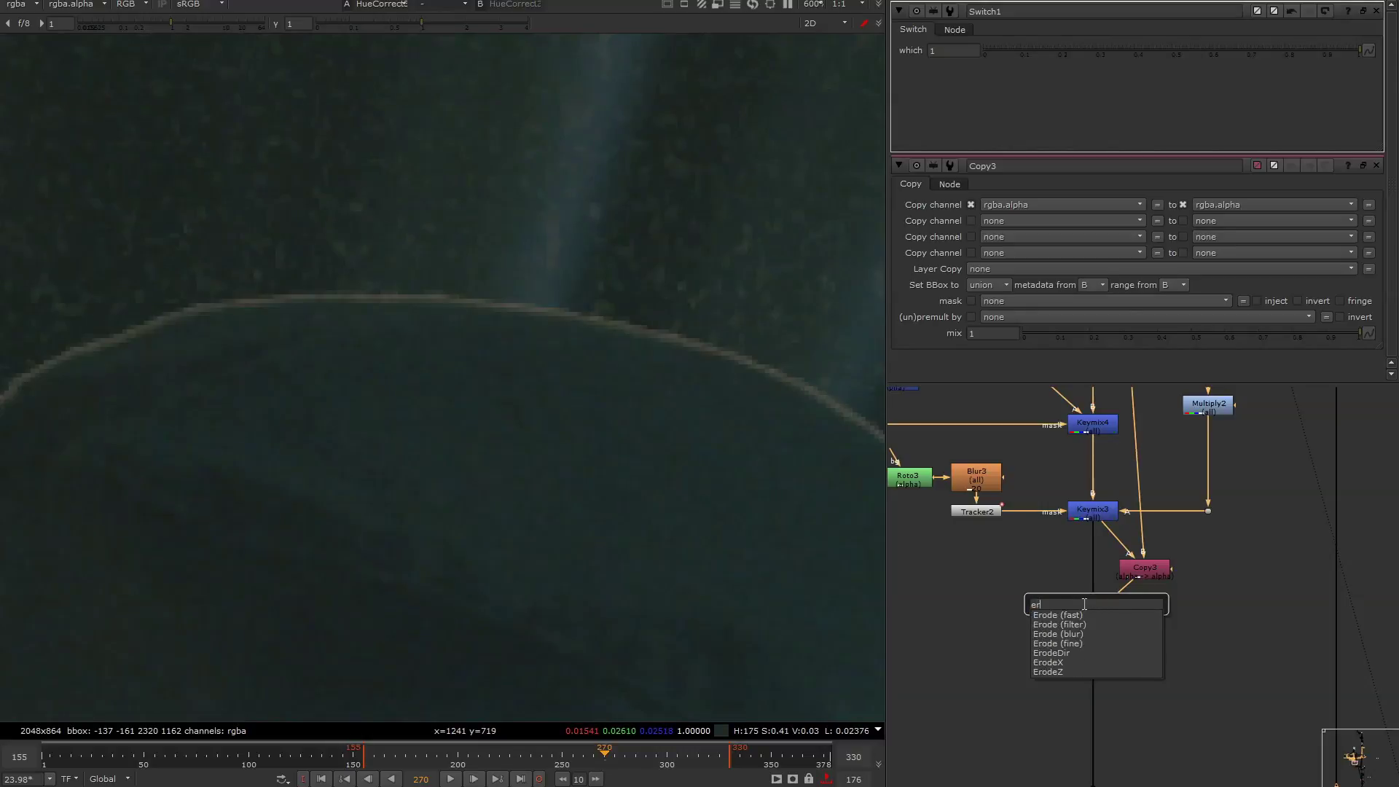
{"action": "key", "text": "Return"}
{"action": "left_click", "coordinate": [991, 53]}
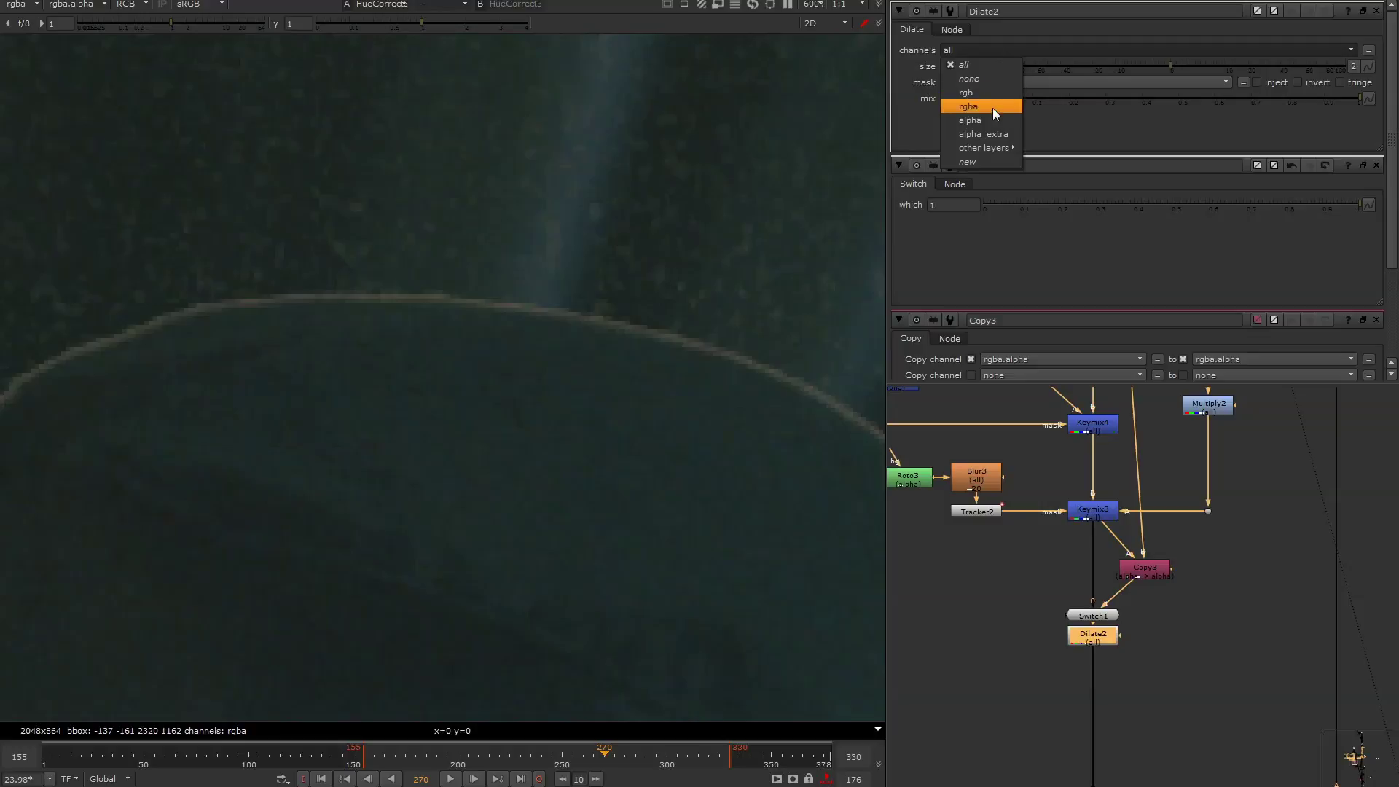
{"action": "left_click", "coordinate": [992, 108]}
Try a size of -2 on the erode node, check the cap's edge, and delete the node.
{"action": "left_click", "coordinate": [968, 74]}
{"action": "type", "text": "1"}
{"action": "key", "text": "Return"}
{"action": "type", "text": "-2"}
{"action": "key", "text": "Return"}
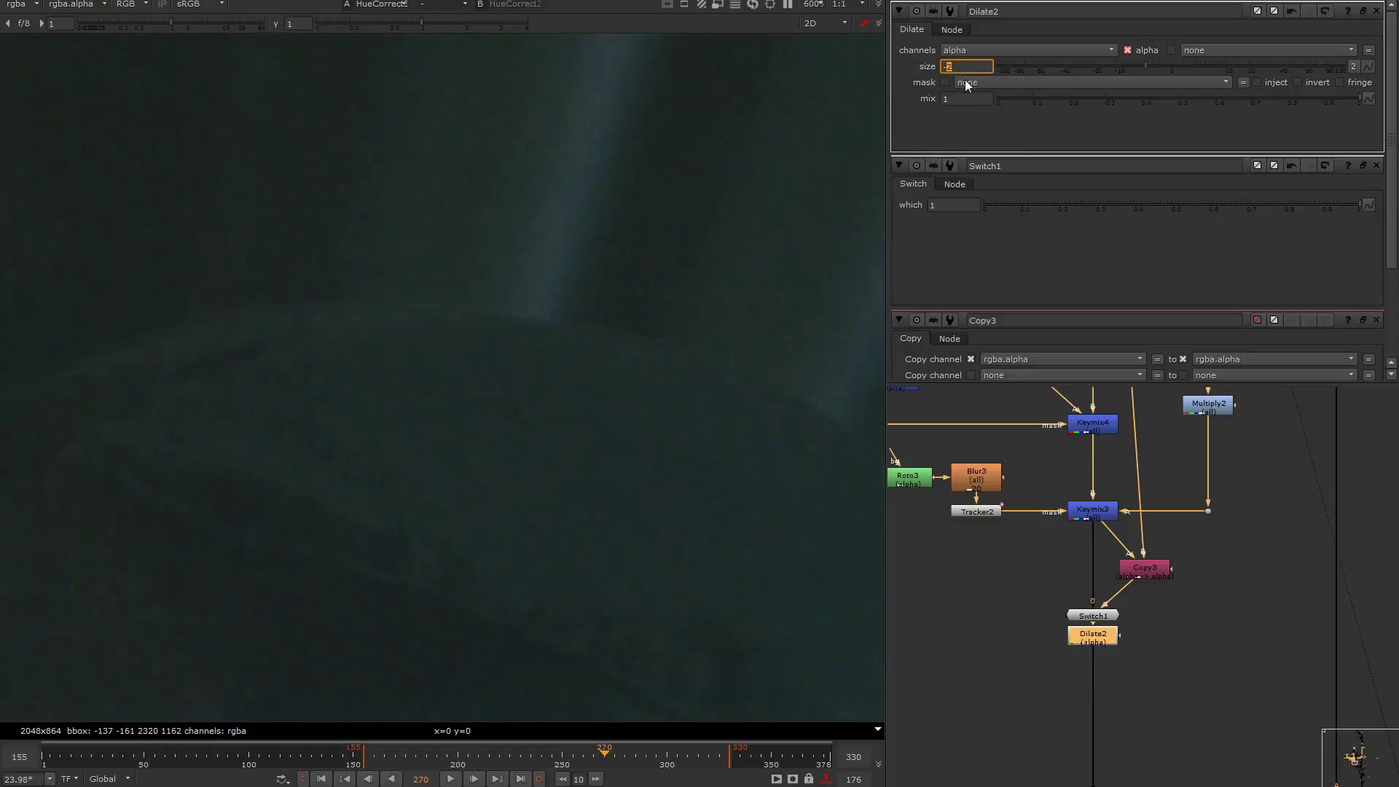
{"action": "scroll", "coordinate": [701, 460], "scroll_direction": "down", "scroll_amount": 5}
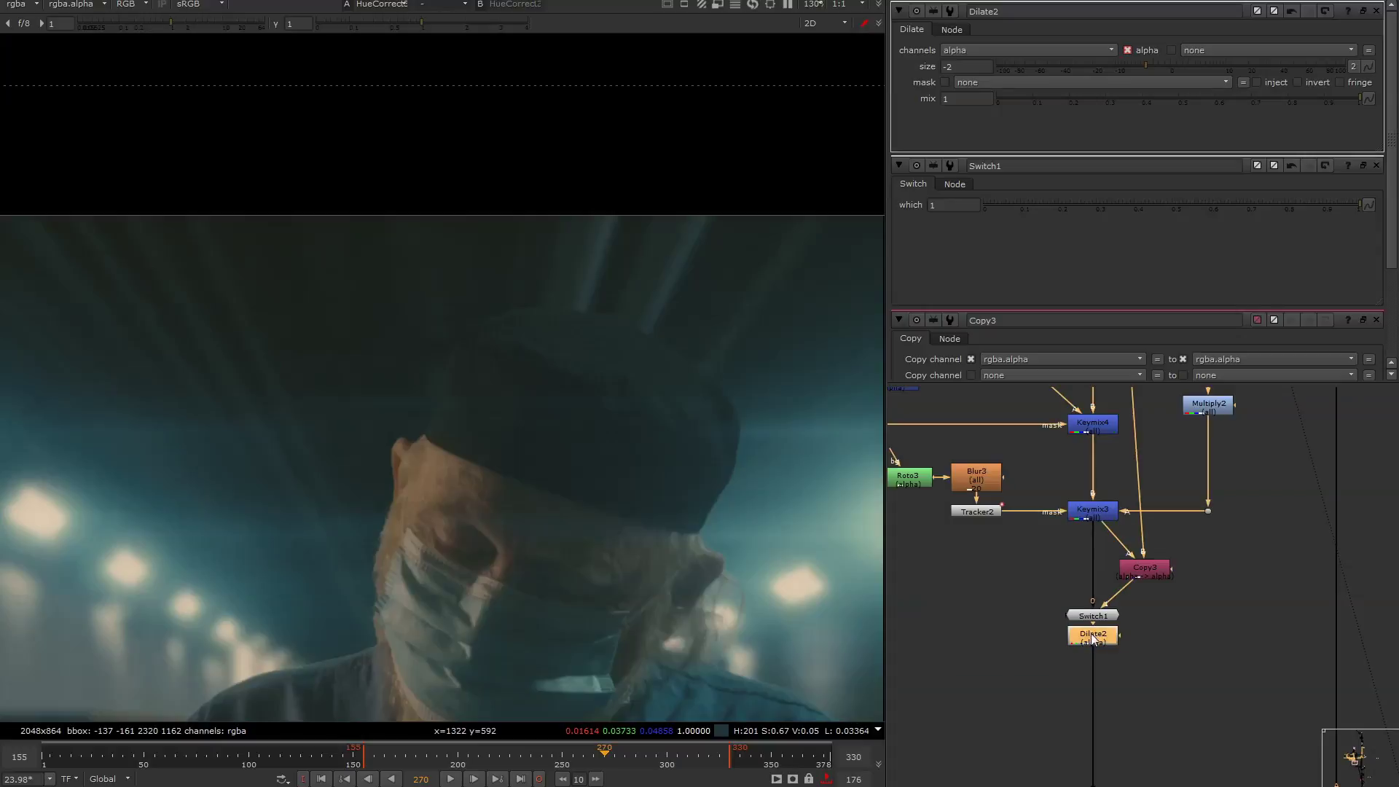
{"action": "key", "text": "Delete"}
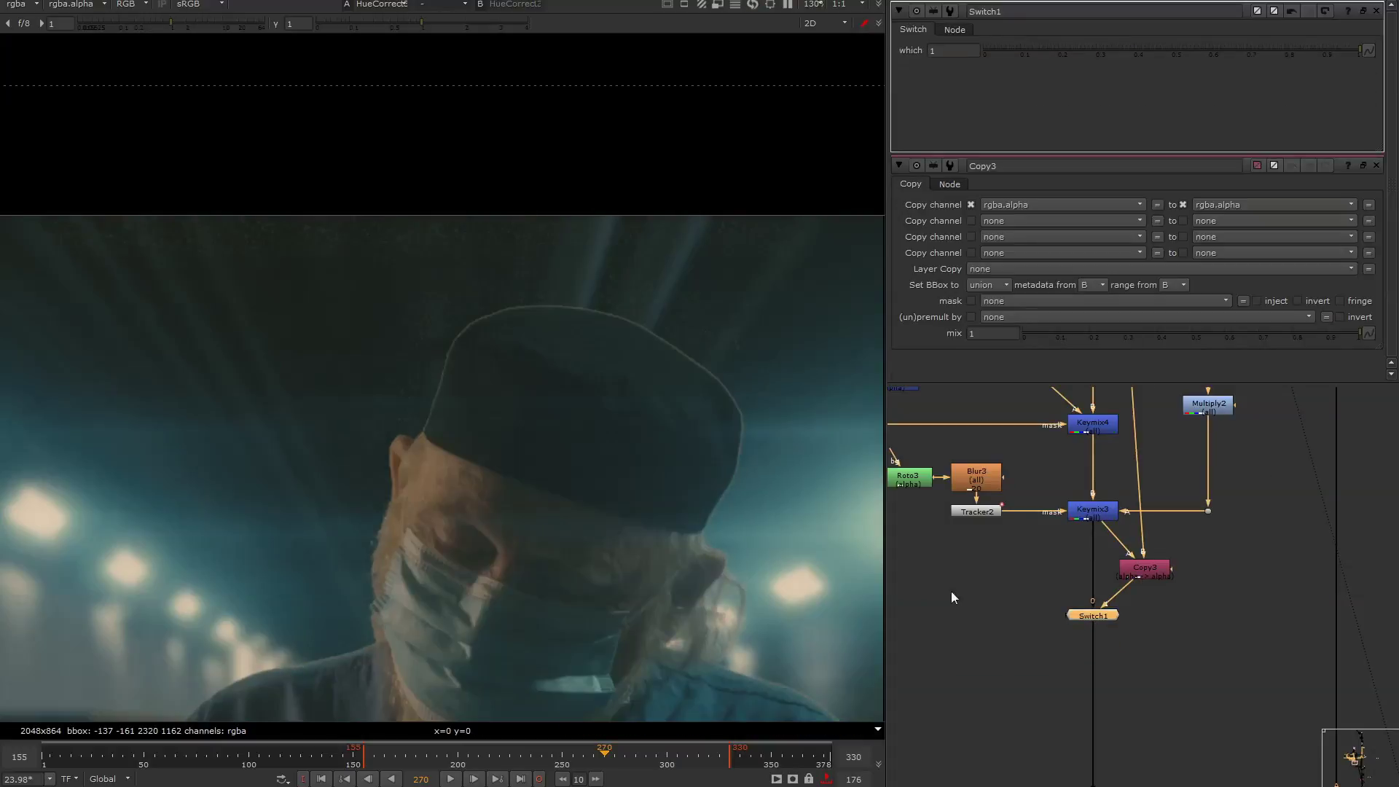
Add an unconnected Edge node in the empty area beside Switch1.
{"action": "middle_click_drag", "start_coordinate": [959, 605], "coordinate": [1065, 610]}
{"action": "left_click", "coordinate": [1086, 615]}
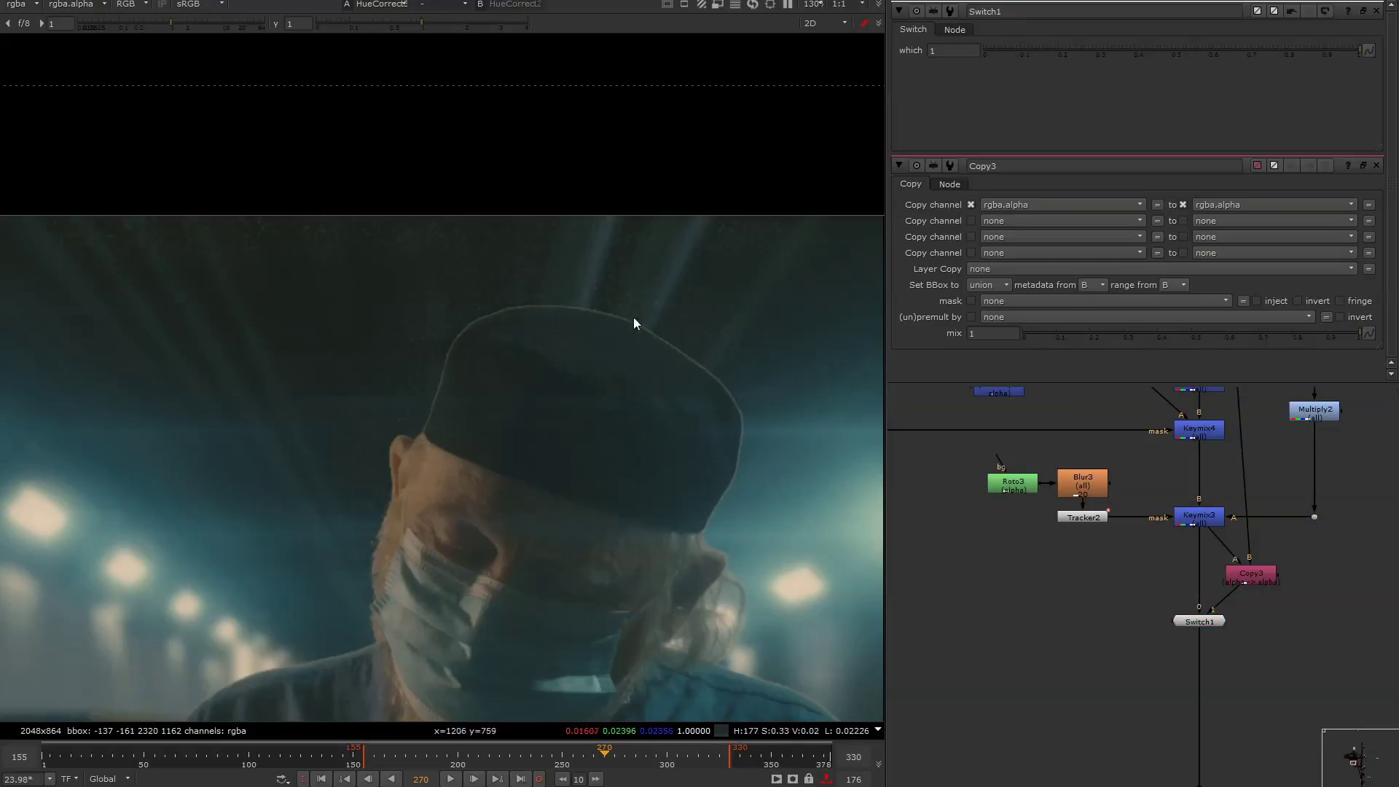
{"action": "key", "text": "Tab"}
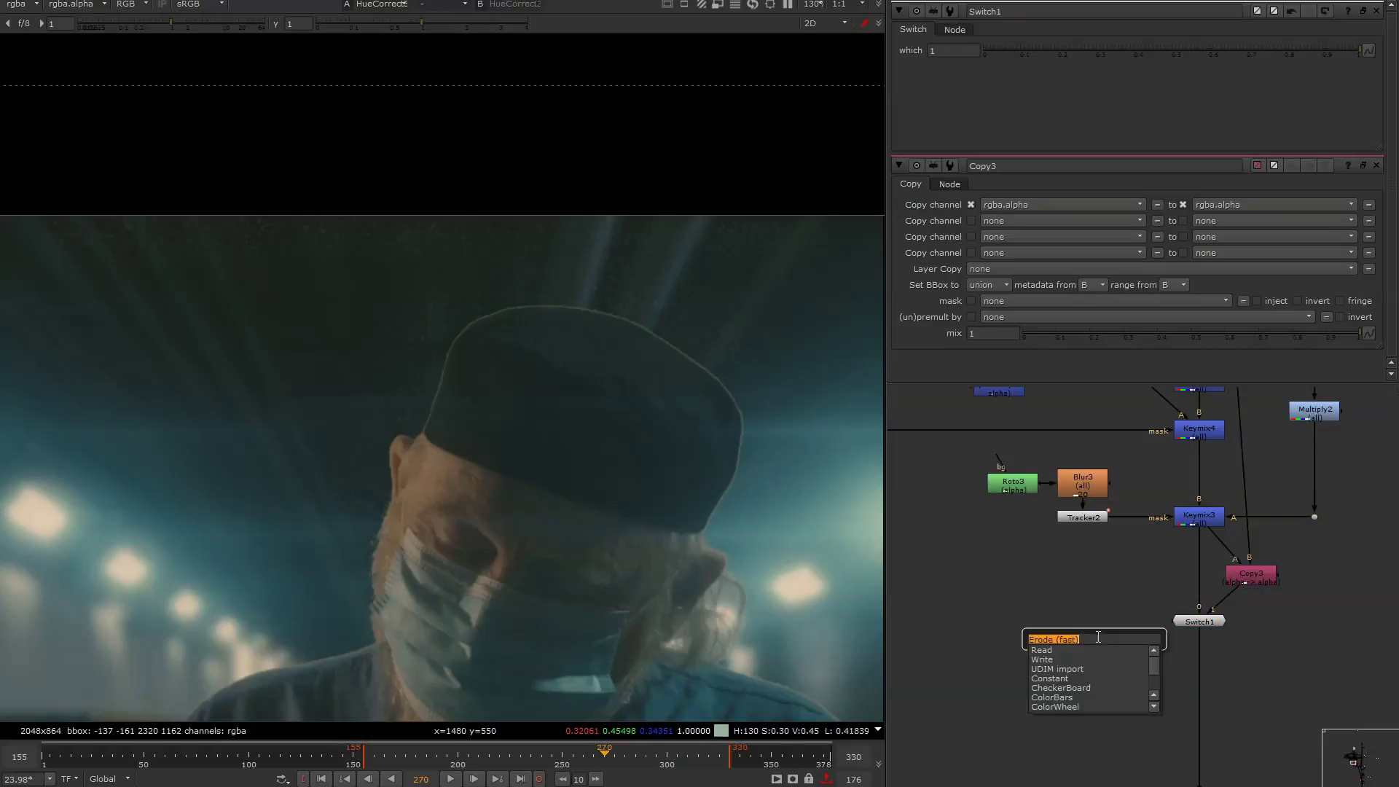
{"action": "type", "text": "edge"}
{"action": "left_click", "coordinate": [1075, 664]}
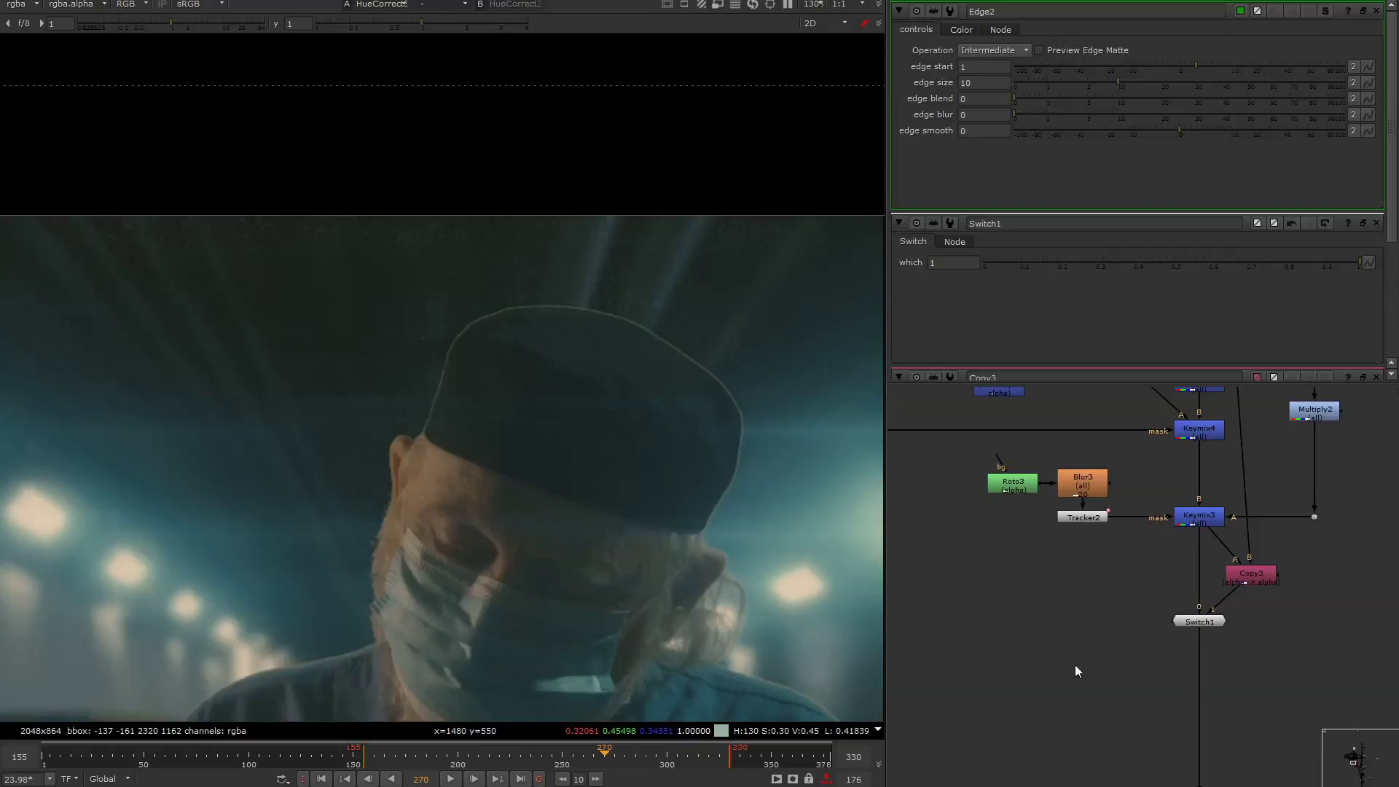
{"action": "left_click_drag", "start_coordinate": [992, 671], "coordinate": [1134, 707]}
{"action": "left_click_drag", "start_coordinate": [1001, 644], "coordinate": [1128, 714]}
{"action": "scroll", "coordinate": [1094, 662], "scroll_direction": "up", "scroll_amount": 3}
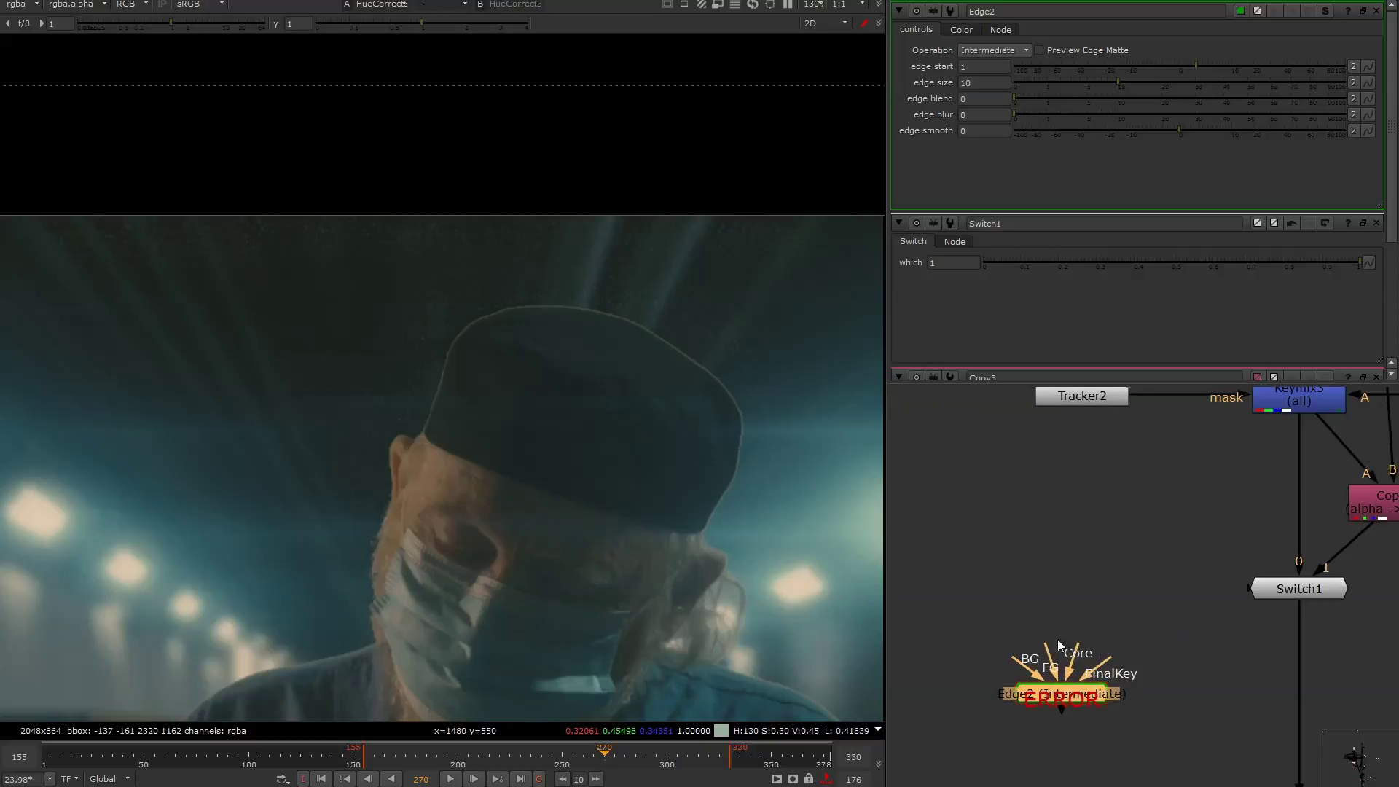
Connect the Edge2 node's FG input to the despilled plate at Colorspace6.
{"action": "left_click_drag", "start_coordinate": [1052, 678], "coordinate": [1254, 557]}
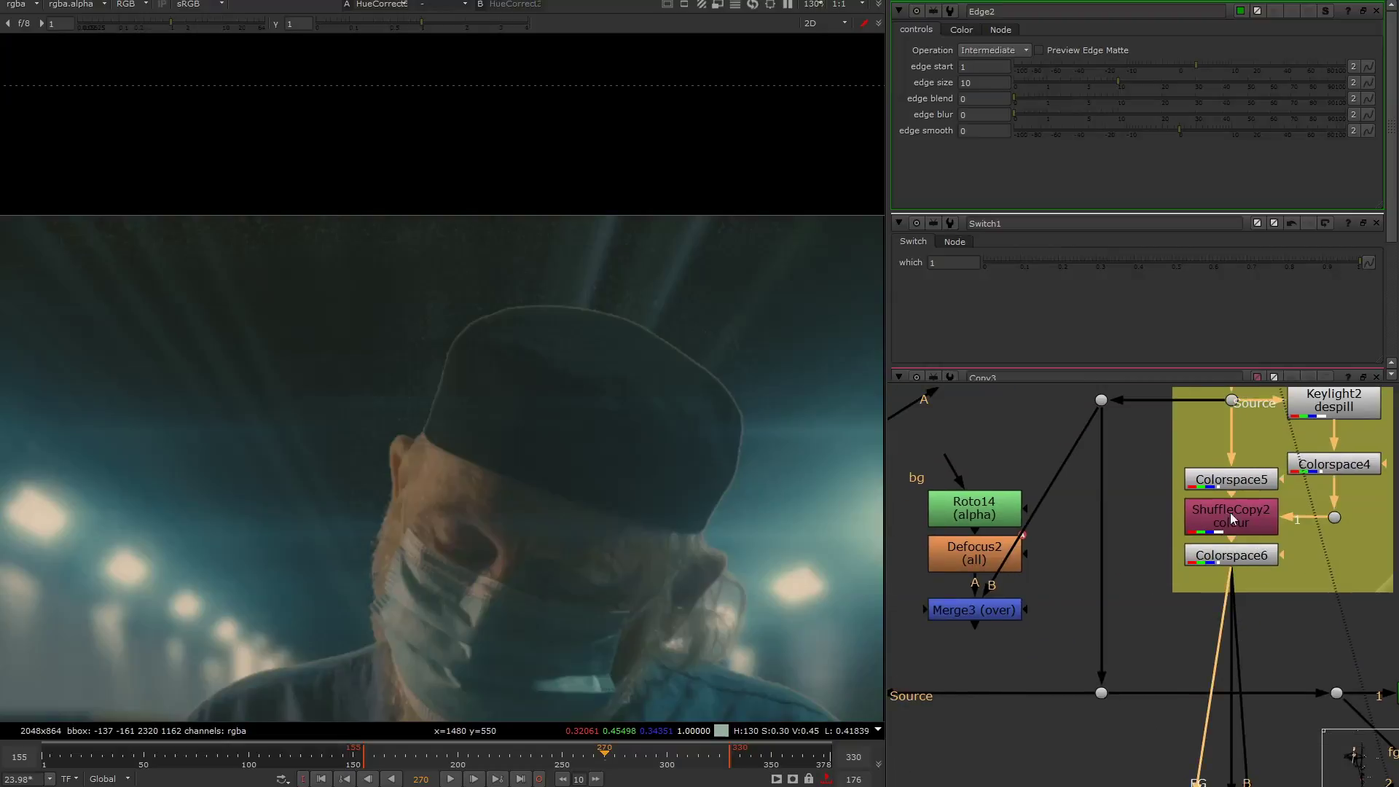
{"action": "scroll", "coordinate": [1155, 596], "scroll_direction": "down", "scroll_amount": 4}
{"action": "scroll", "coordinate": [1153, 590], "scroll_direction": "up", "scroll_amount": 5}
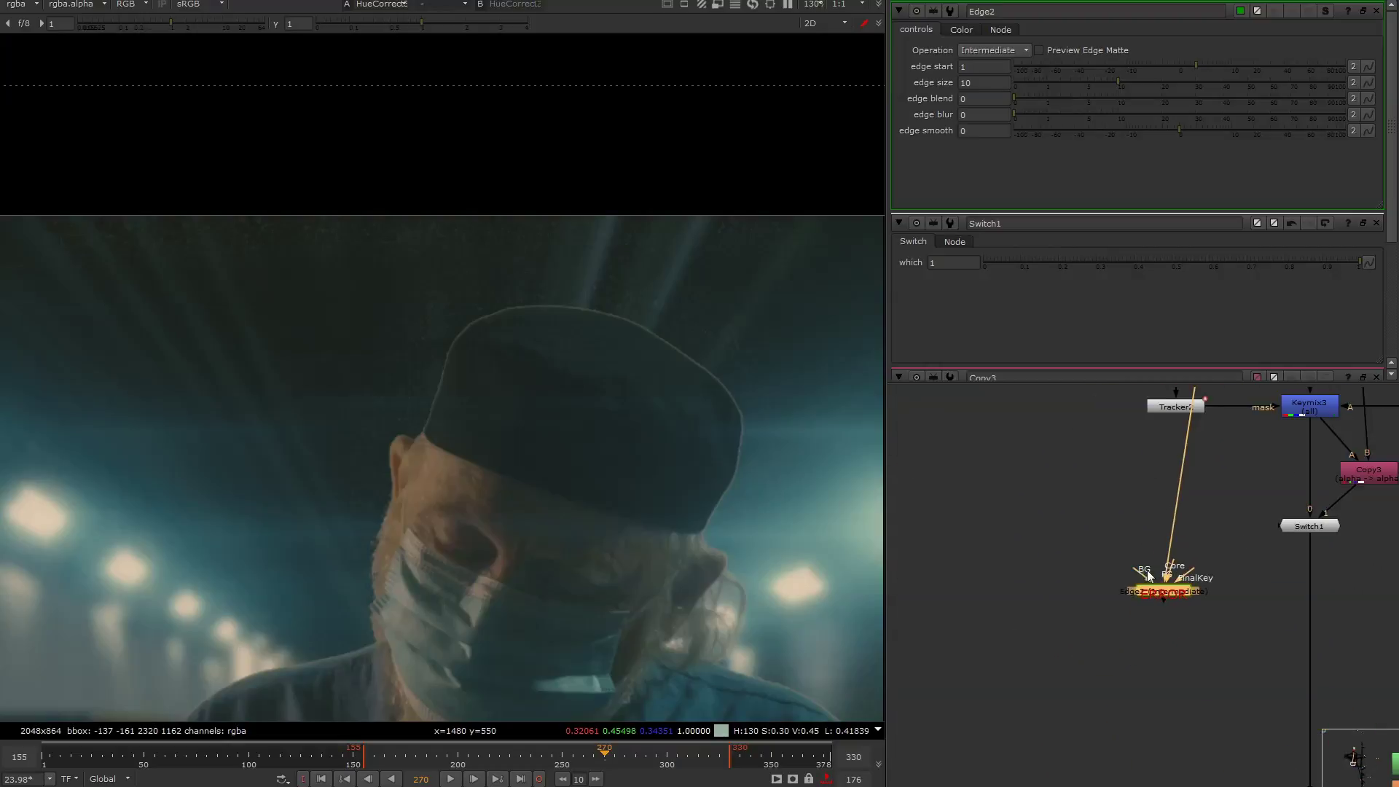
{"action": "left_click_drag", "start_coordinate": [1143, 568], "coordinate": [1099, 565]}
{"action": "scroll", "coordinate": [1115, 546], "scroll_direction": "down", "scroll_amount": 4}
{"action": "scroll", "coordinate": [1163, 557], "scroll_direction": "up", "scroll_amount": 3}
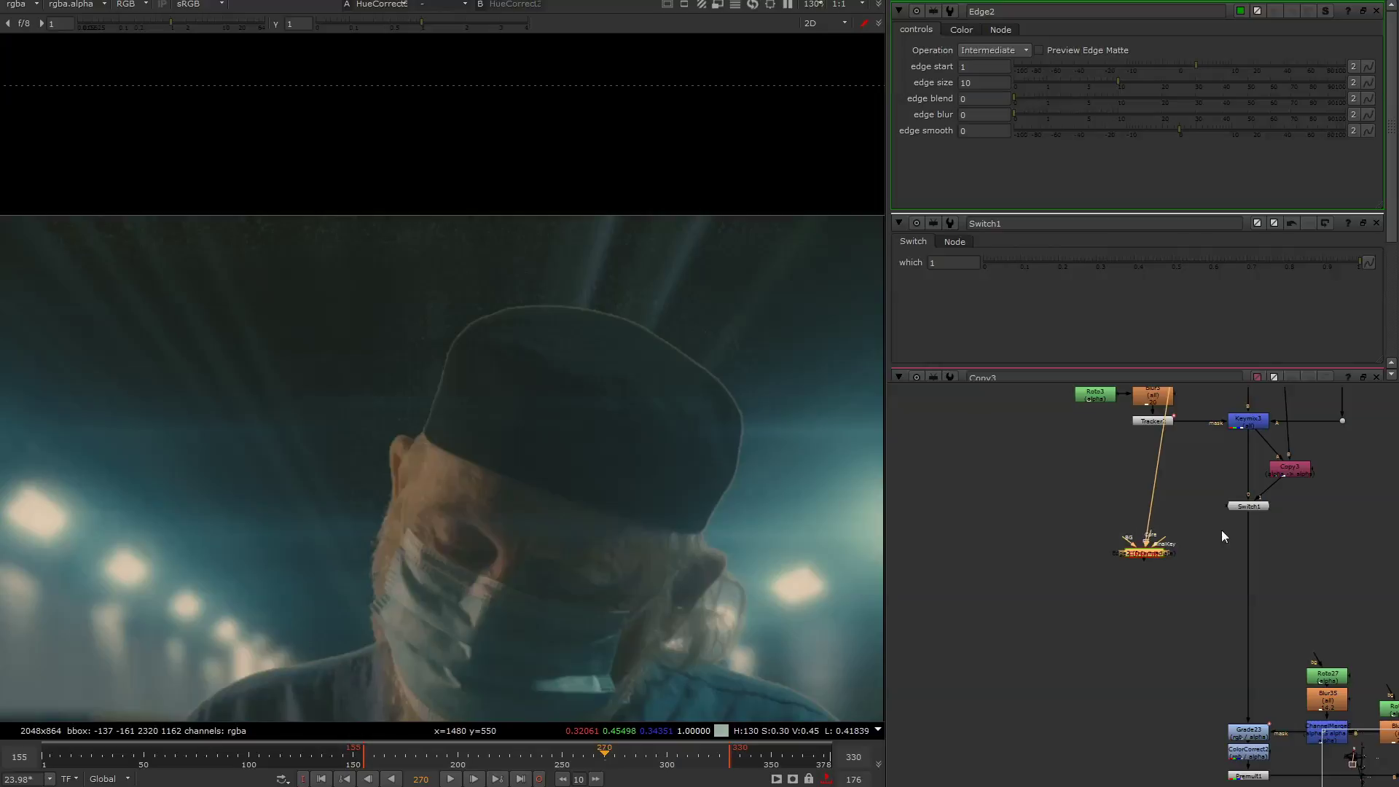
{"action": "scroll", "coordinate": [1146, 537], "scroll_direction": "up", "scroll_amount": 4}
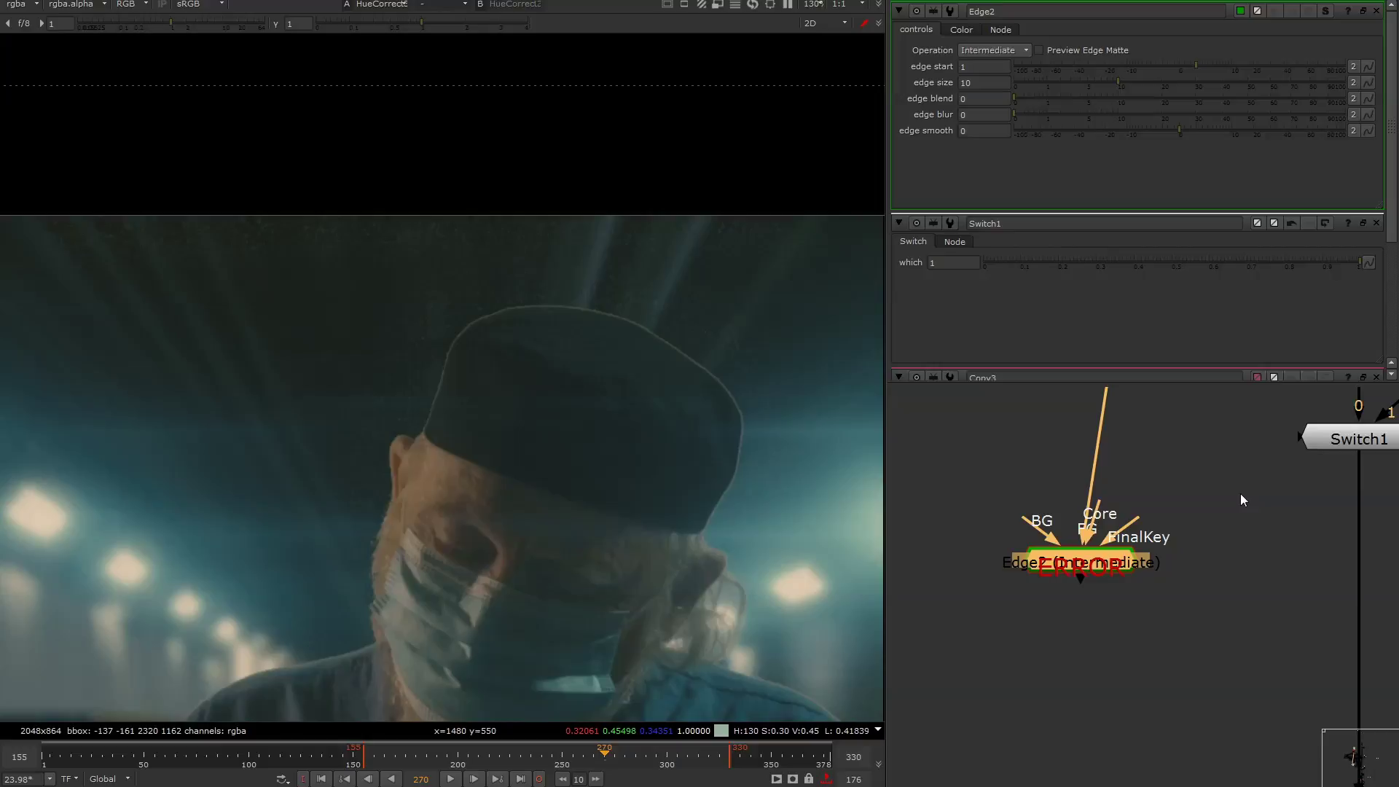
Feed the key from Keymix3 into the Edge2 node.
{"action": "left_click_drag", "start_coordinate": [1091, 510], "coordinate": [1075, 548]}
{"action": "left_click_drag", "start_coordinate": [1100, 502], "coordinate": [1148, 506]}
{"action": "left_click_drag", "start_coordinate": [1101, 502], "coordinate": [1124, 470]}
{"action": "left_click_drag", "start_coordinate": [1255, 463], "coordinate": [1226, 495]}
{"action": "scroll", "coordinate": [1203, 463], "scroll_direction": "down", "scroll_amount": 3}
{"action": "middle_click_drag", "start_coordinate": [1203, 459], "coordinate": [1116, 590]}
{"action": "left_click_drag", "start_coordinate": [1060, 627], "coordinate": [1218, 453]}
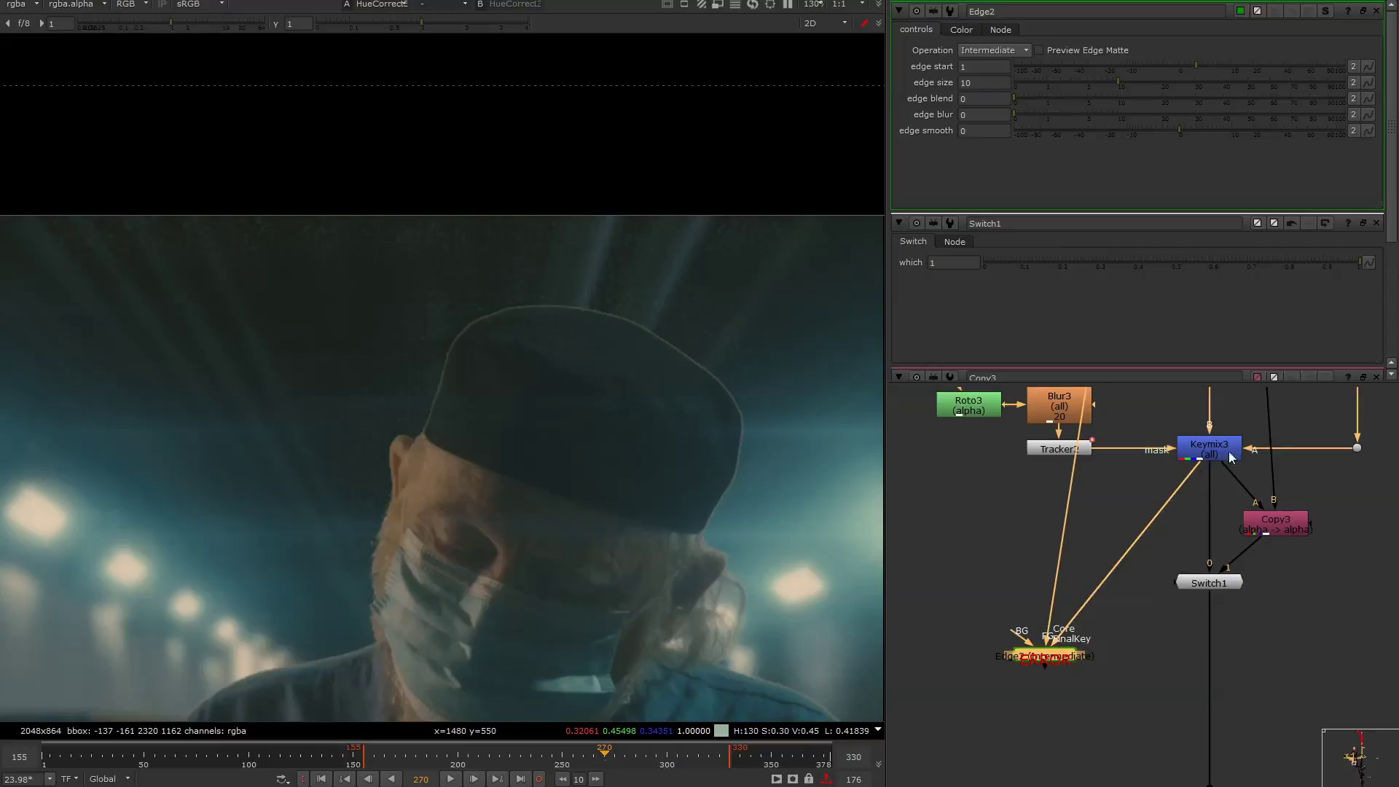
Move the Edge2 node closer to Keymix3 and view its extended-edge output.
{"action": "left_click_drag", "start_coordinate": [1052, 658], "coordinate": [1082, 614]}
{"action": "key", "text": "1"}
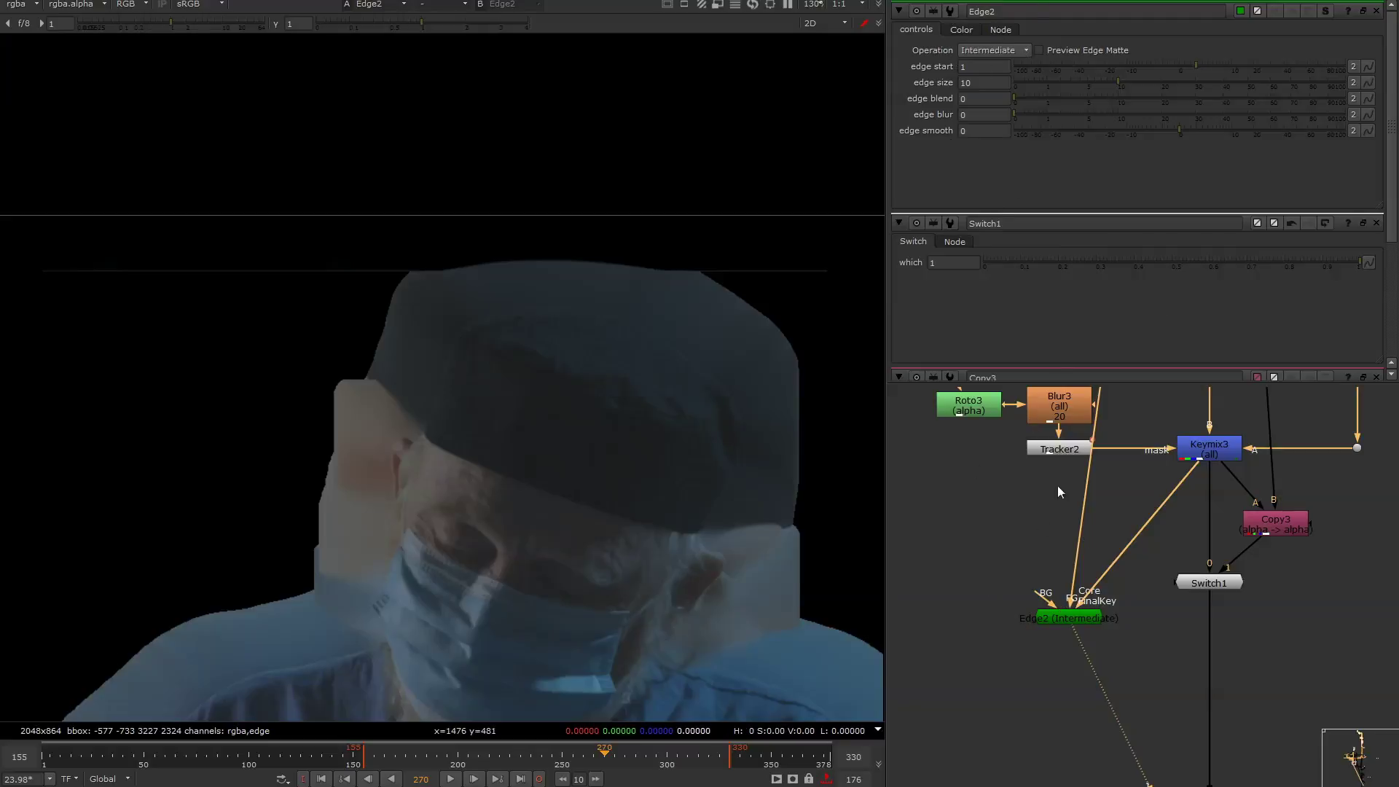
{"action": "left_click_drag", "start_coordinate": [1050, 613], "coordinate": [1049, 616]}
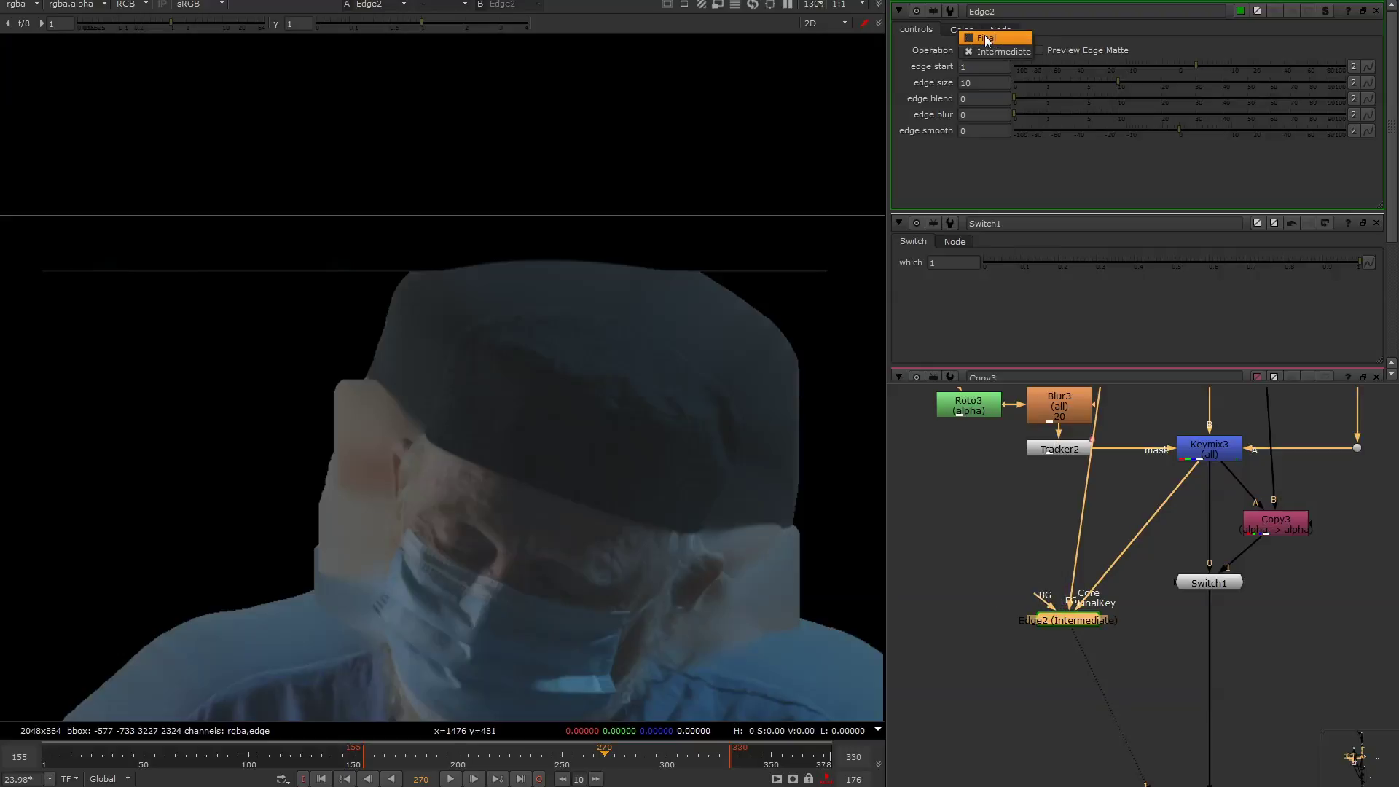
Keep Edge2's operation on Intermediate and examine the Merge3, Premult3 and FinalSwitch section of the main composite branch.
{"action": "left_click", "coordinate": [967, 52]}
{"action": "key", "text": "f"}
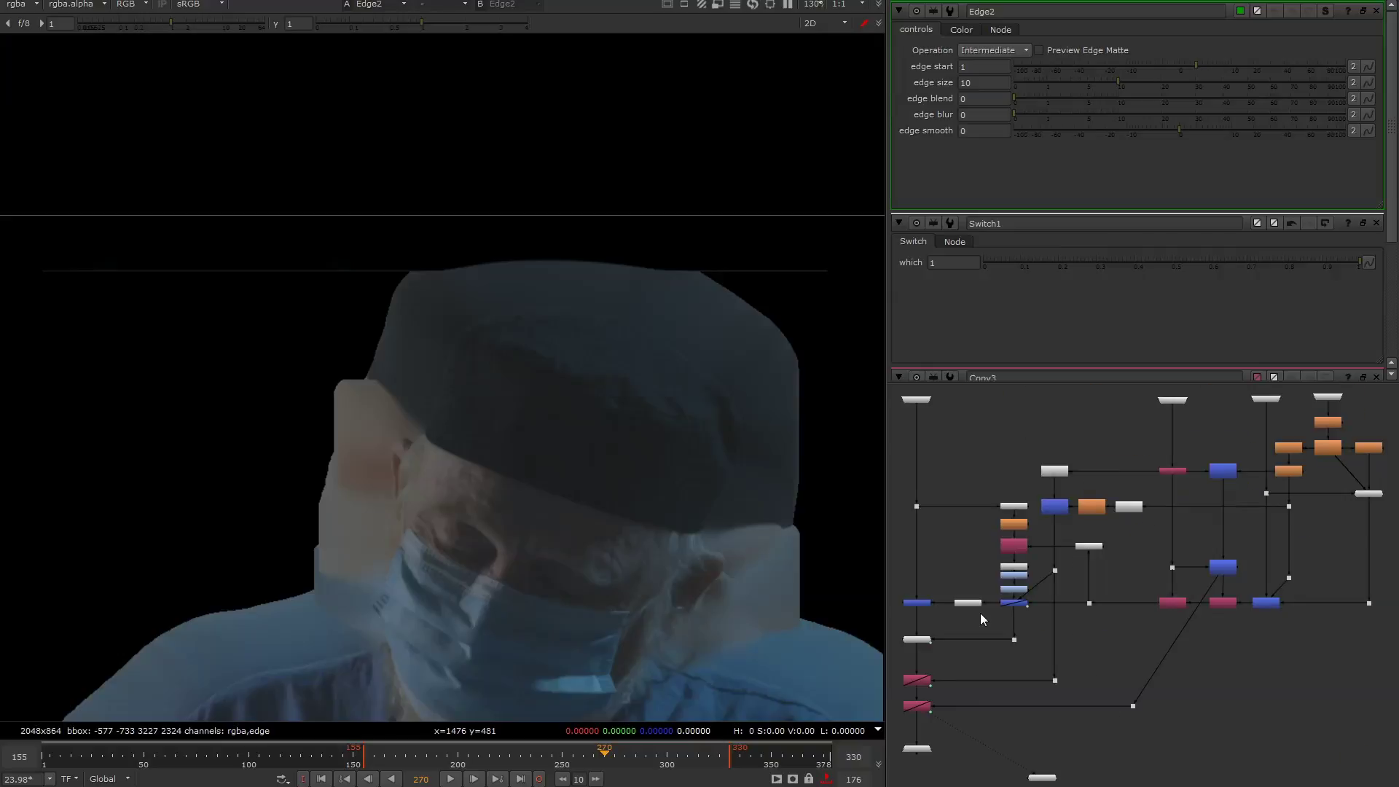
{"action": "middle_click_drag", "start_coordinate": [939, 649], "coordinate": [1113, 610]}
{"action": "scroll", "coordinate": [1114, 610], "scroll_direction": "up", "scroll_amount": 7}
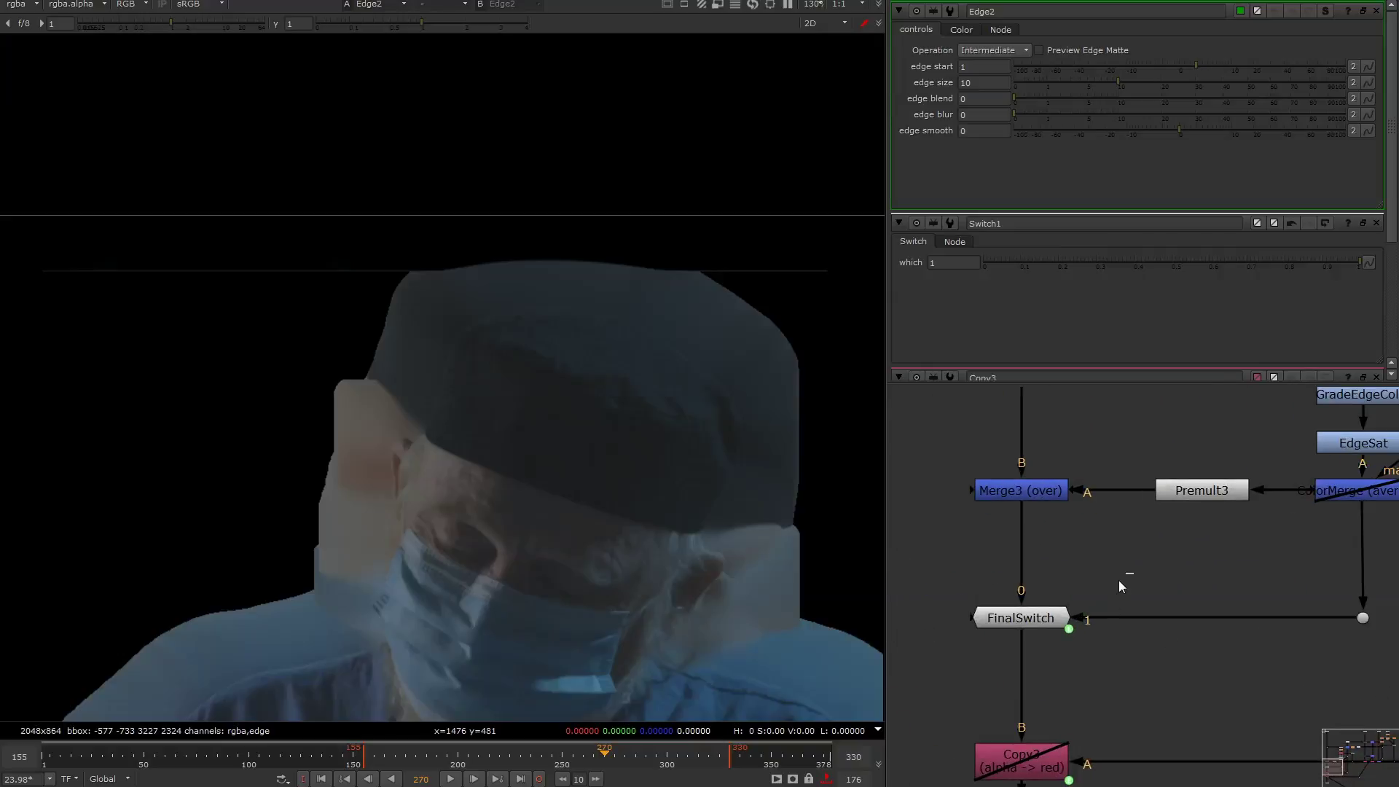
{"action": "left_click", "coordinate": [1022, 618]}
{"action": "middle_click_drag", "start_coordinate": [1109, 454], "coordinate": [1043, 557]}
{"action": "scroll", "coordinate": [1053, 549], "scroll_direction": "down", "scroll_amount": 4}
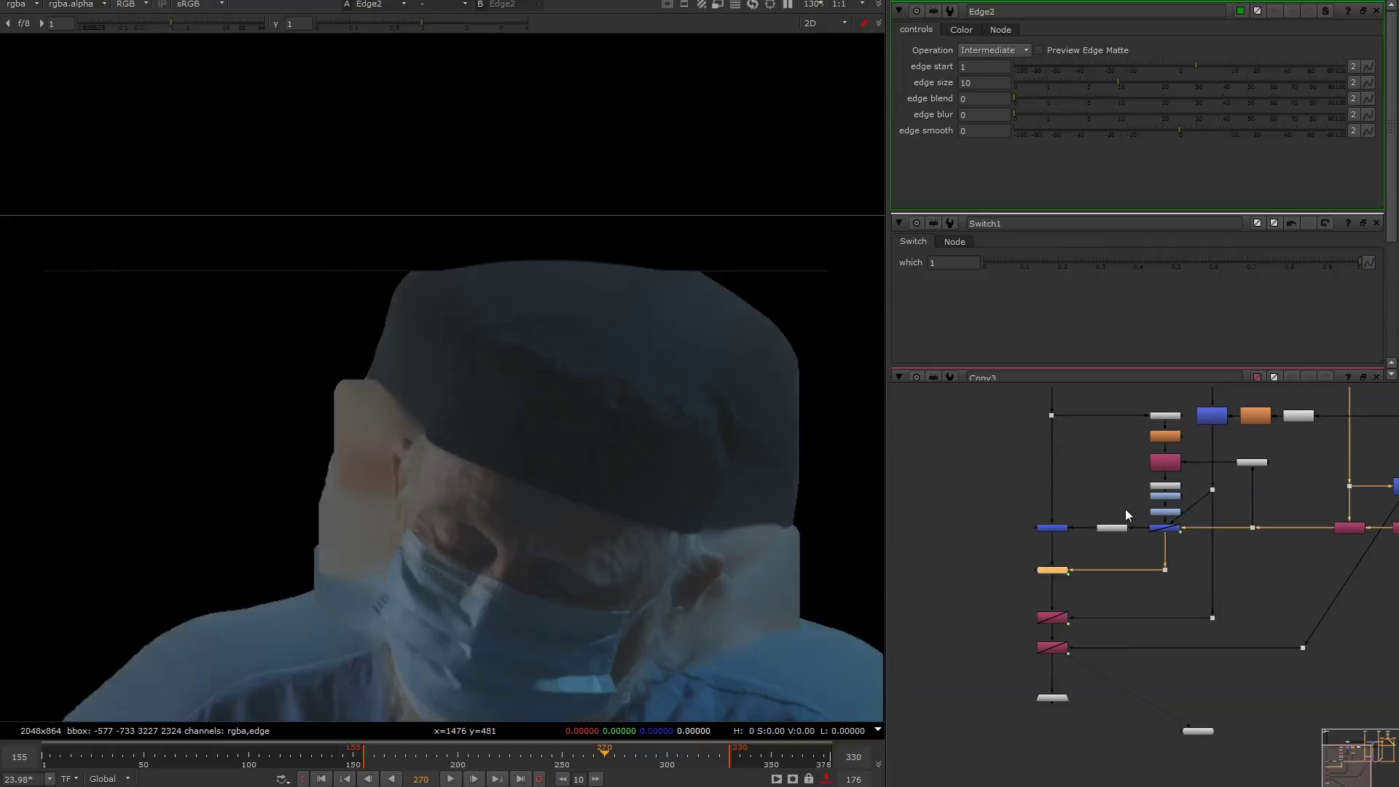
{"action": "middle_click_drag", "start_coordinate": [1126, 508], "coordinate": [1104, 542]}
{"action": "left_click_drag", "start_coordinate": [1118, 414], "coordinate": [995, 462]}
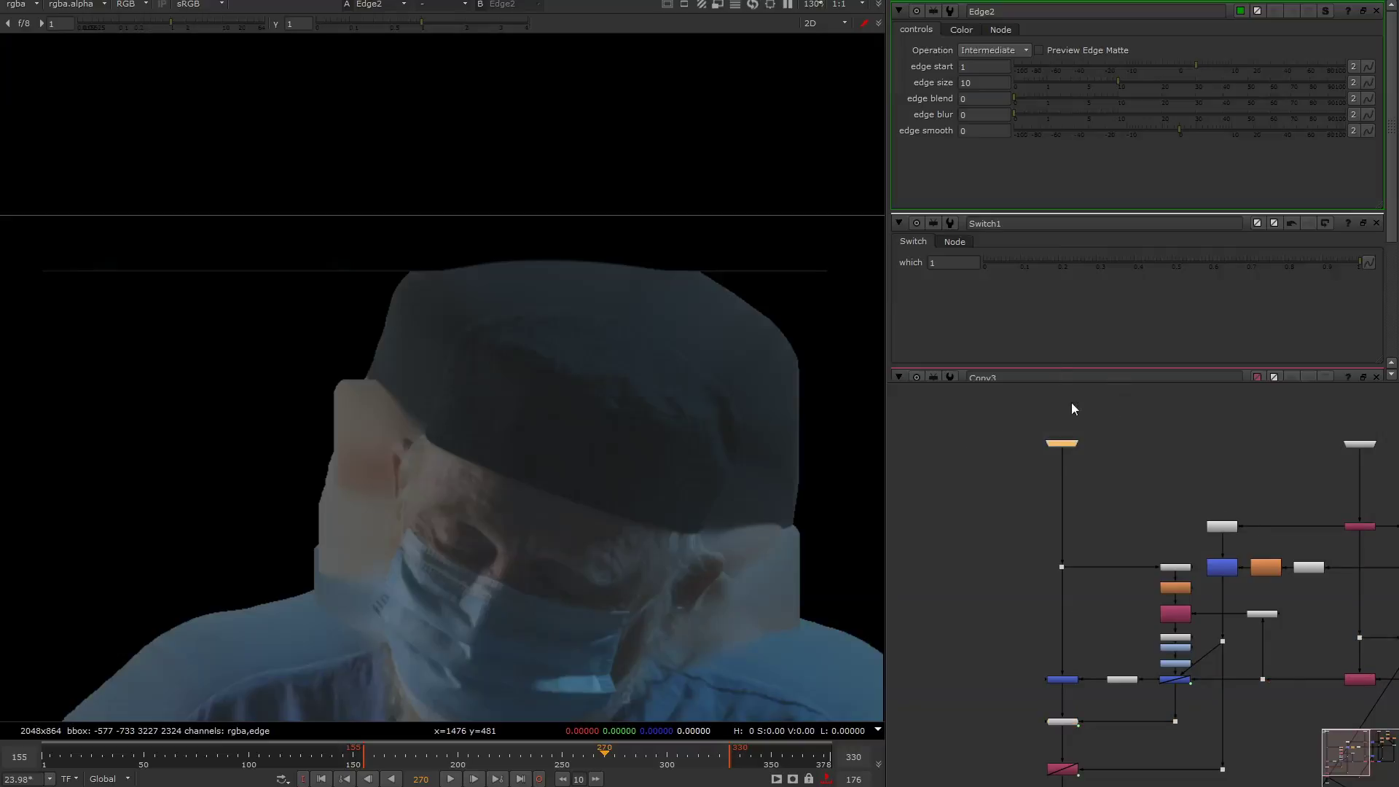
{"action": "mouse_move", "coordinate": [1003, 386]}
{"action": "left_click", "coordinate": [950, 393]}
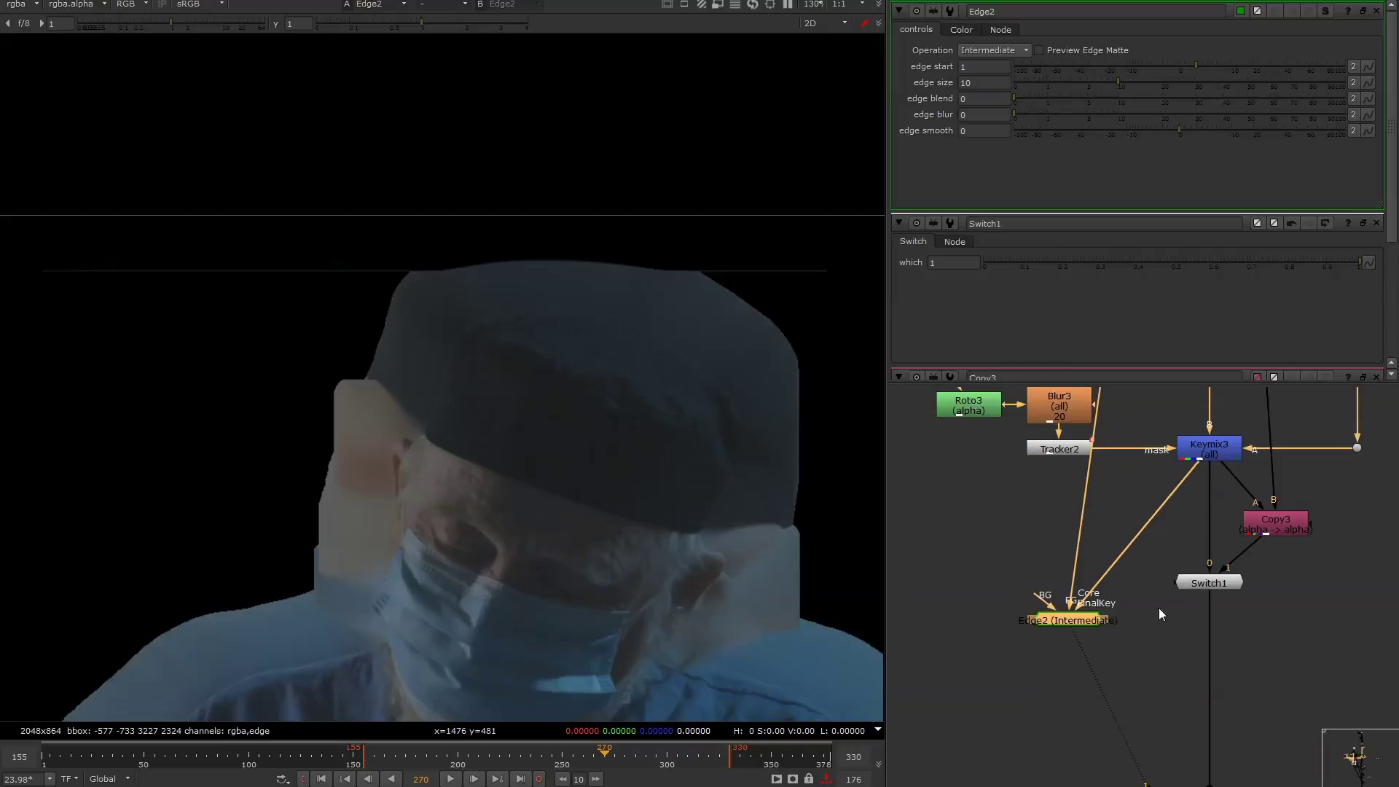
Reposition Edge2 slightly and compare edge starts of 0 and 1 on the cap's outline, leaving the value at 1.
{"action": "left_click_drag", "start_coordinate": [1049, 624], "coordinate": [1035, 600]}
{"action": "left_click", "coordinate": [1093, 622]}
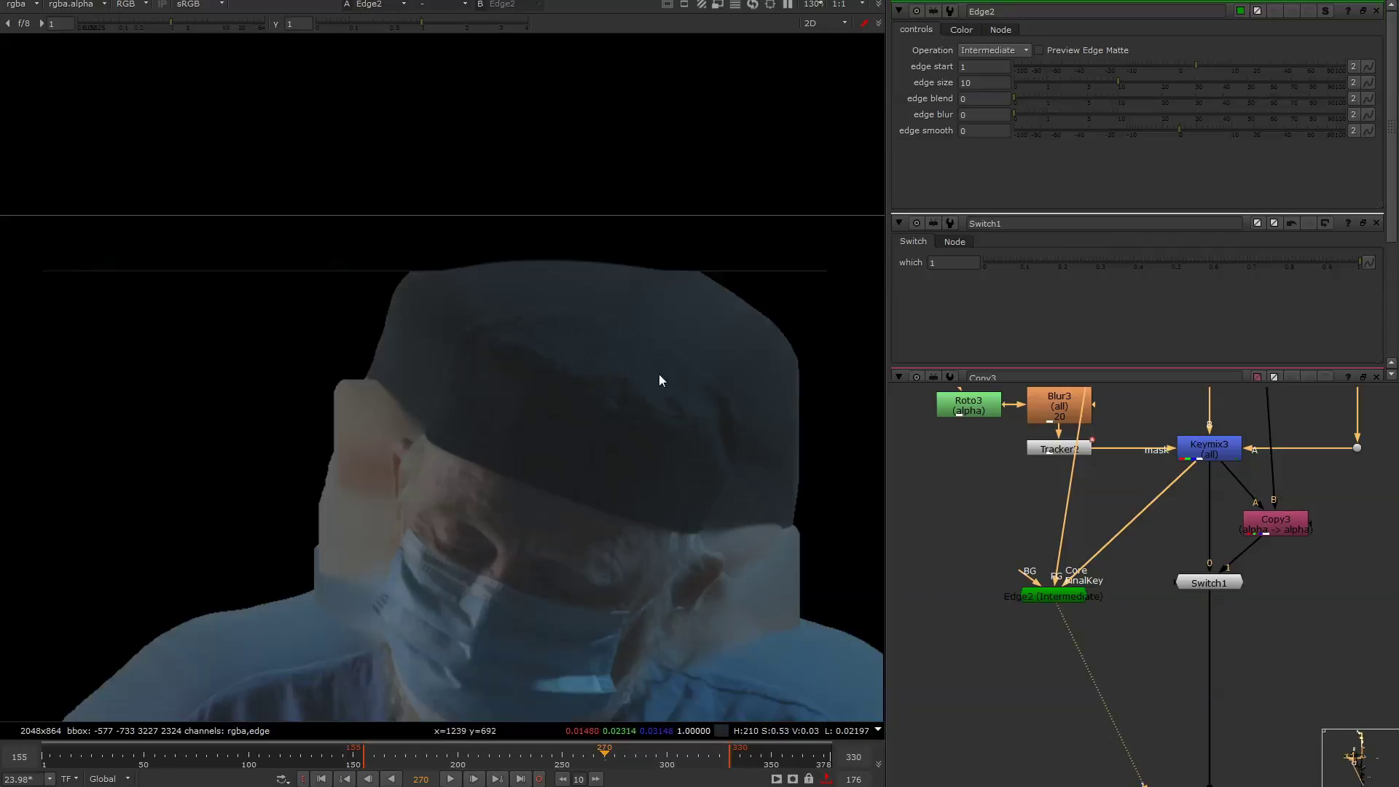
{"action": "scroll", "coordinate": [659, 381], "scroll_direction": "up", "scroll_amount": 8}
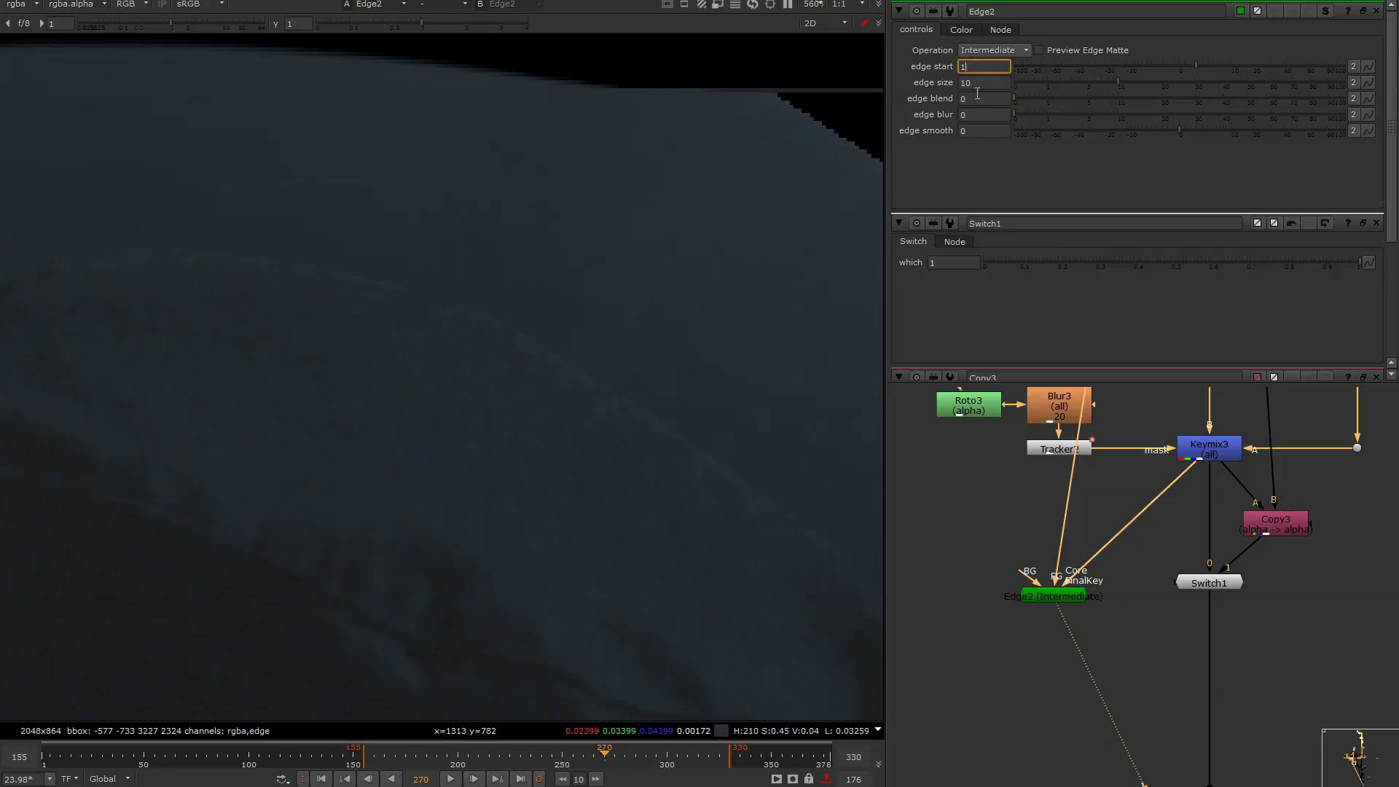
{"action": "key", "text": "ctrl+z"}
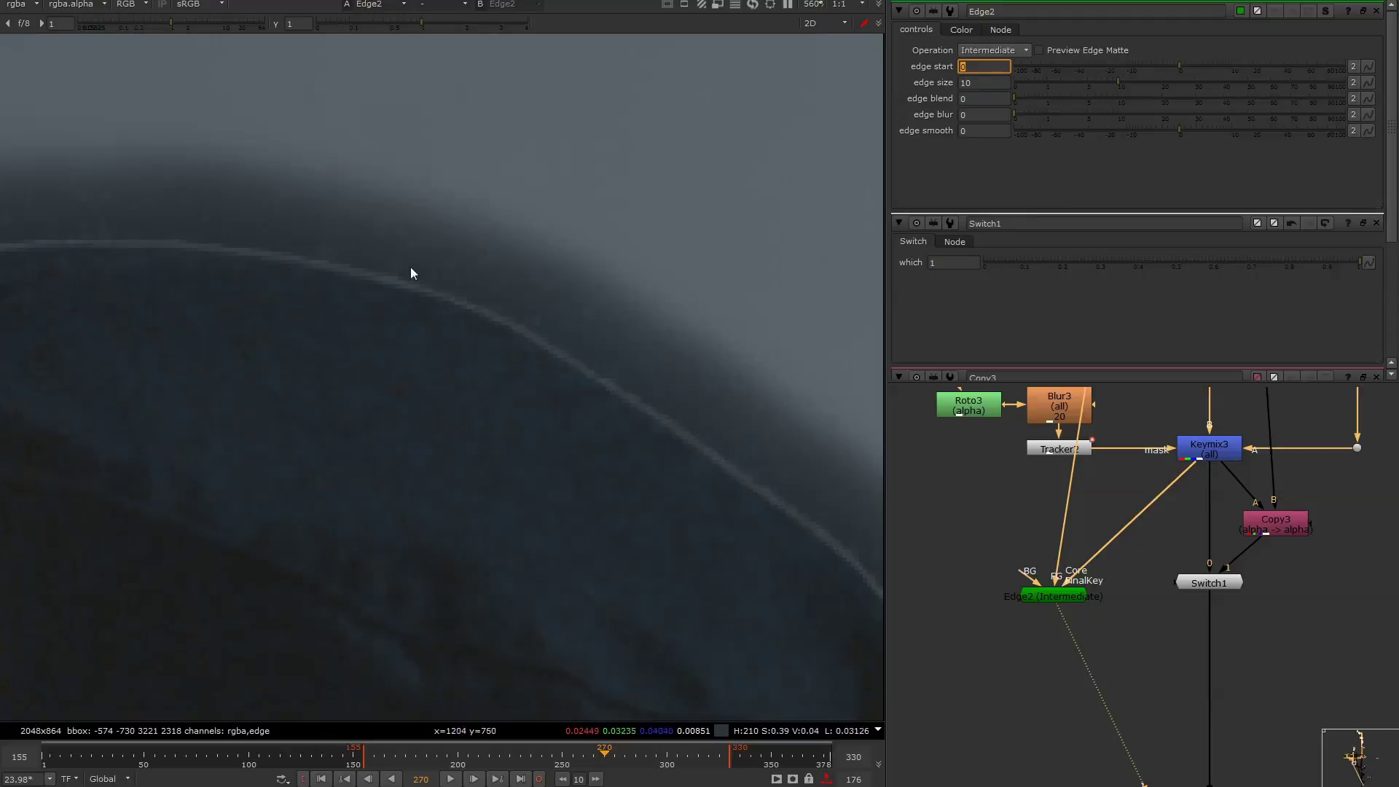
{"action": "type", "text": "1"}
{"action": "key", "text": "Return"}
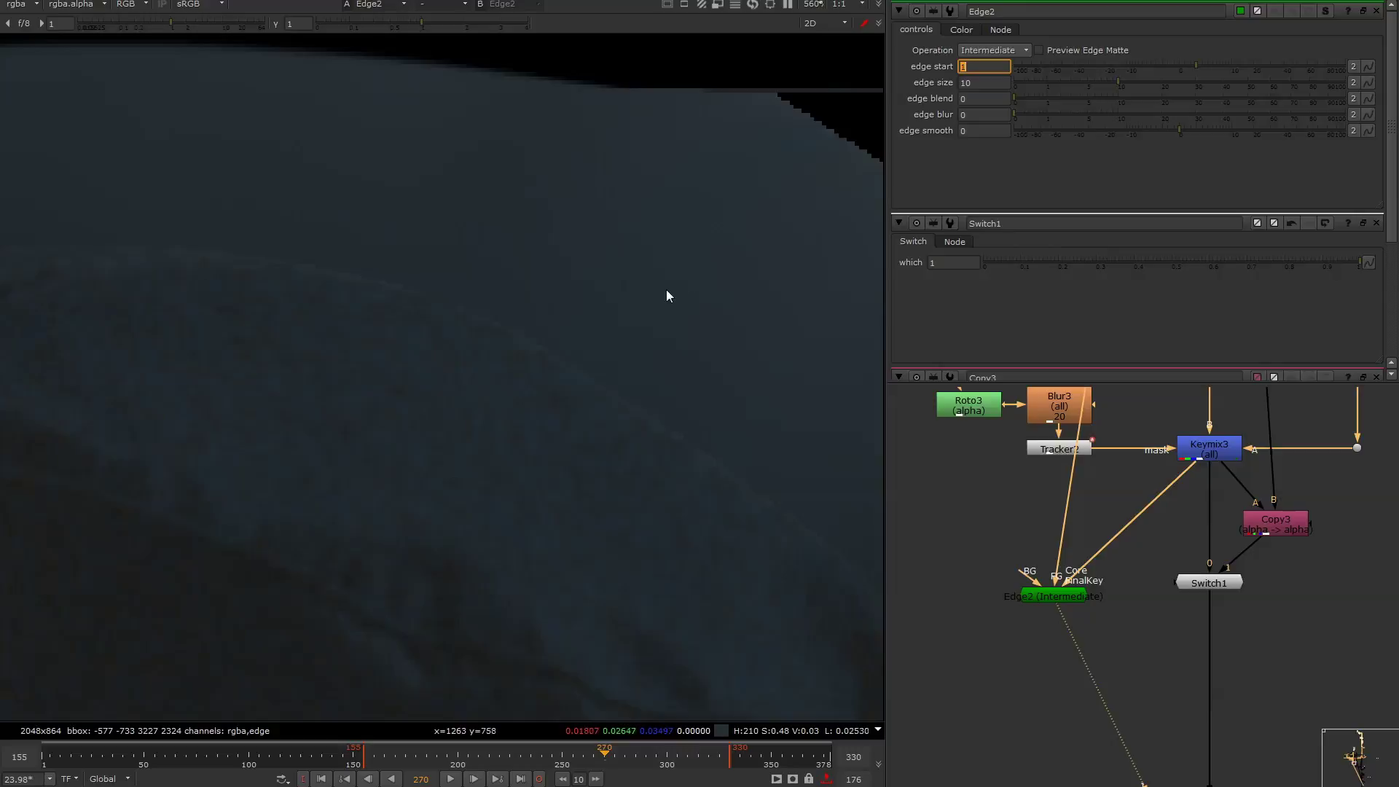
{"action": "scroll", "coordinate": [699, 267], "scroll_direction": "down", "scroll_amount": 5}
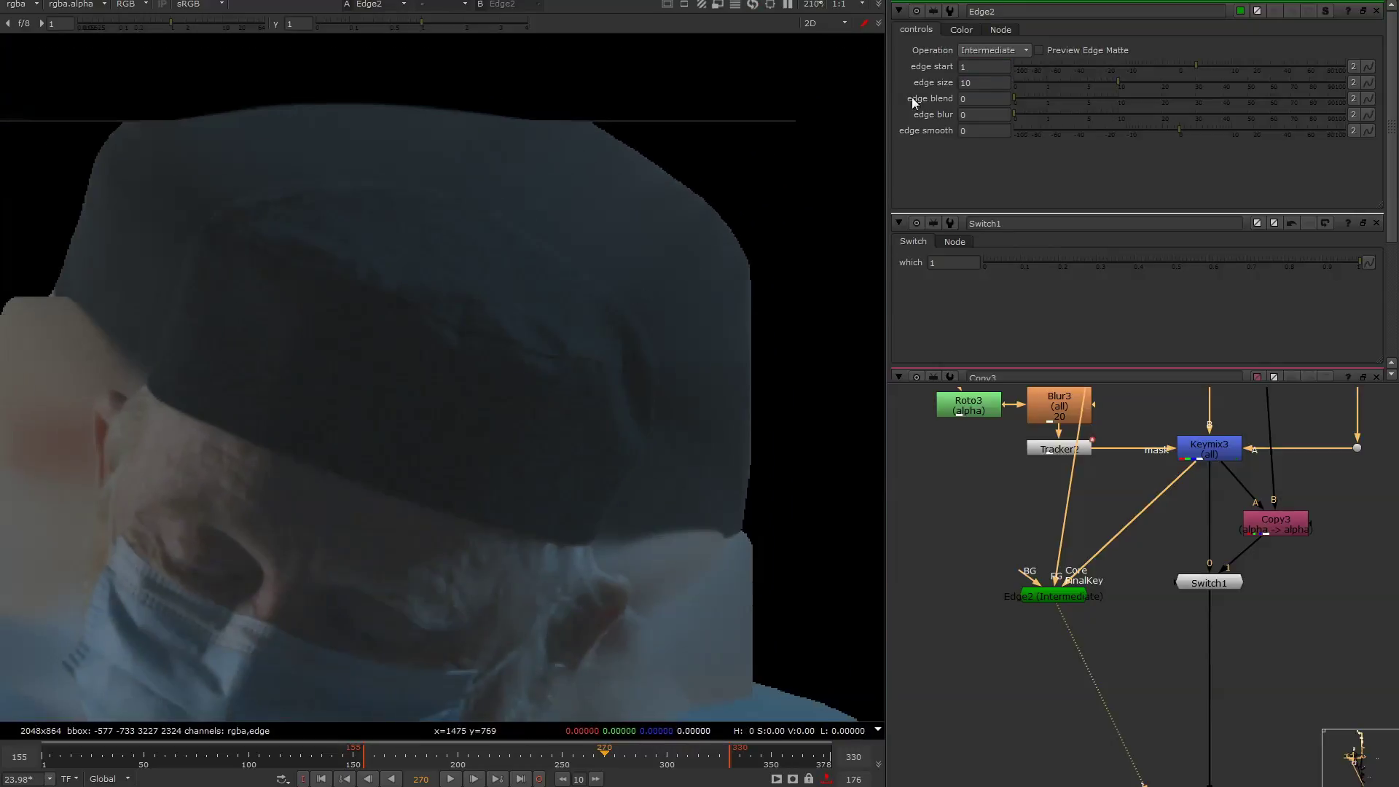
Test several smaller edge sizes on the Edge2 node, finishing with 5.
{"action": "left_click", "coordinate": [983, 82]}
{"action": "key", "text": "Down"}
{"action": "key", "text": "Down"}
{"action": "key", "text": "Down"}
{"action": "key", "text": "Down"}
{"action": "key", "text": "Down"}
{"action": "key", "text": "Down"}
{"action": "key", "text": "Down"}
{"action": "key", "text": "Down"}
{"action": "key", "text": "Down"}
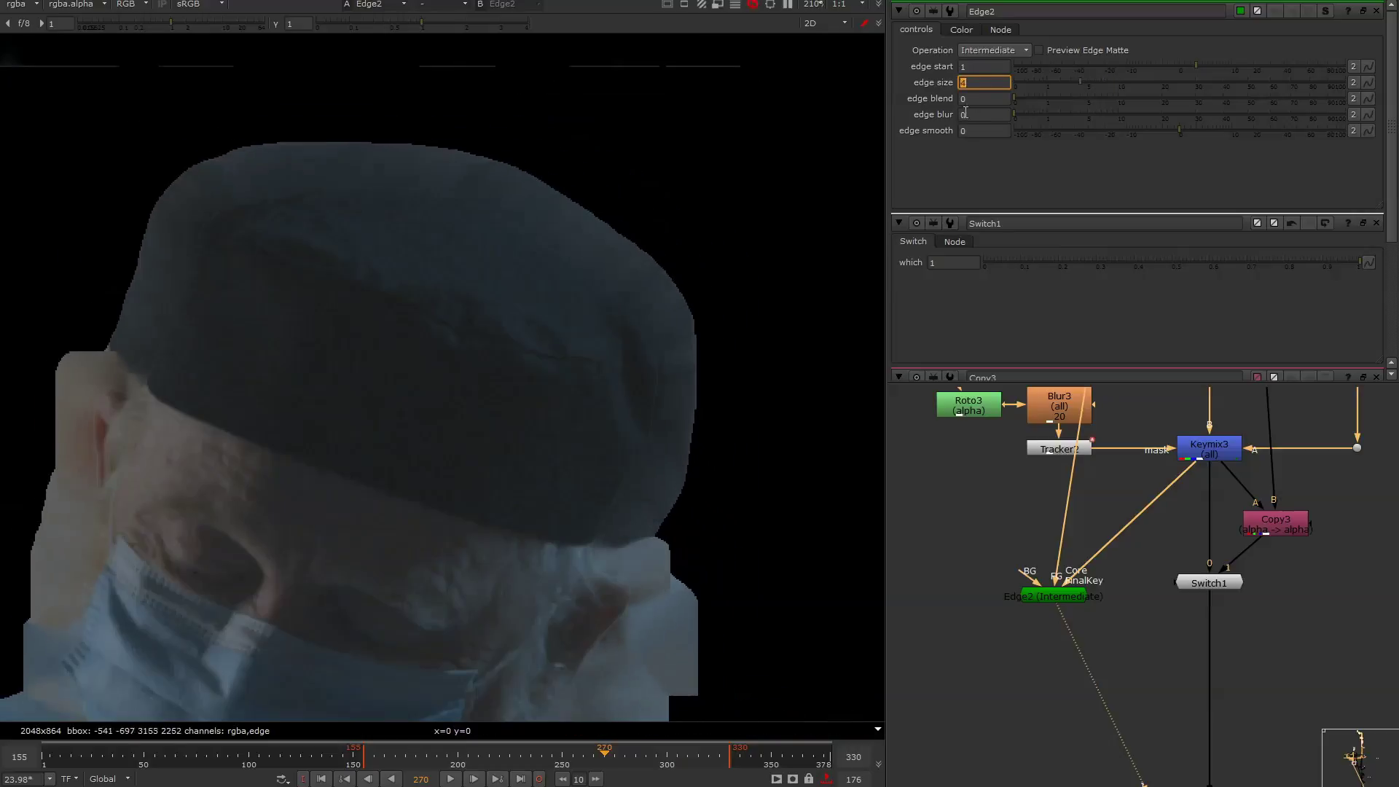
{"action": "key", "text": "Up"}
{"action": "key", "text": "Up"}
{"action": "key", "text": "Up"}
{"action": "key", "text": "Up"}
{"action": "key", "text": "Up"}
{"action": "key", "text": "Up"}
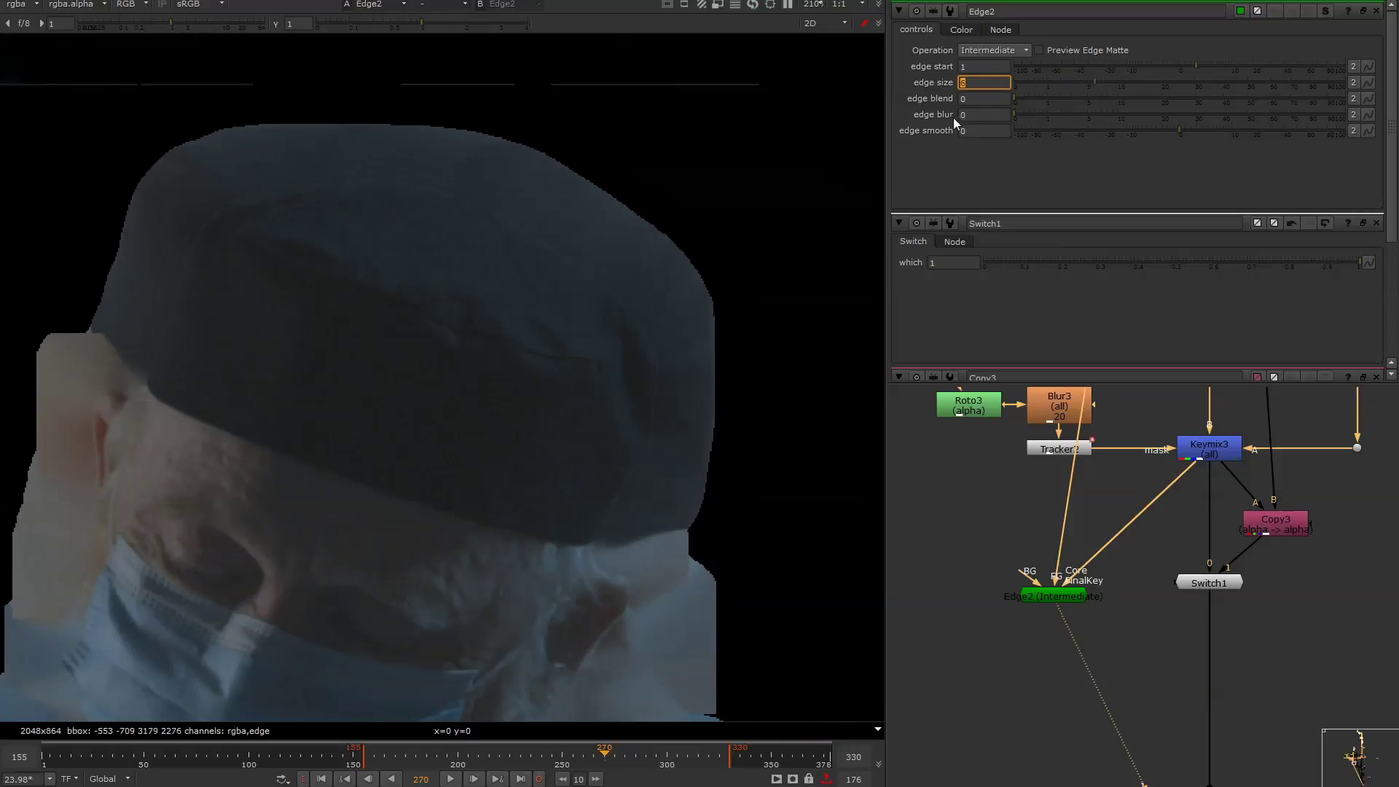
{"action": "key", "text": "Down"}
{"action": "key", "text": "Down"}
Output Edge2's Final operation and reduce the edge size to 1 to test the hair detail.
{"action": "left_click_drag", "start_coordinate": [1079, 597], "coordinate": [1076, 599]}
{"action": "left_click", "coordinate": [988, 38]}
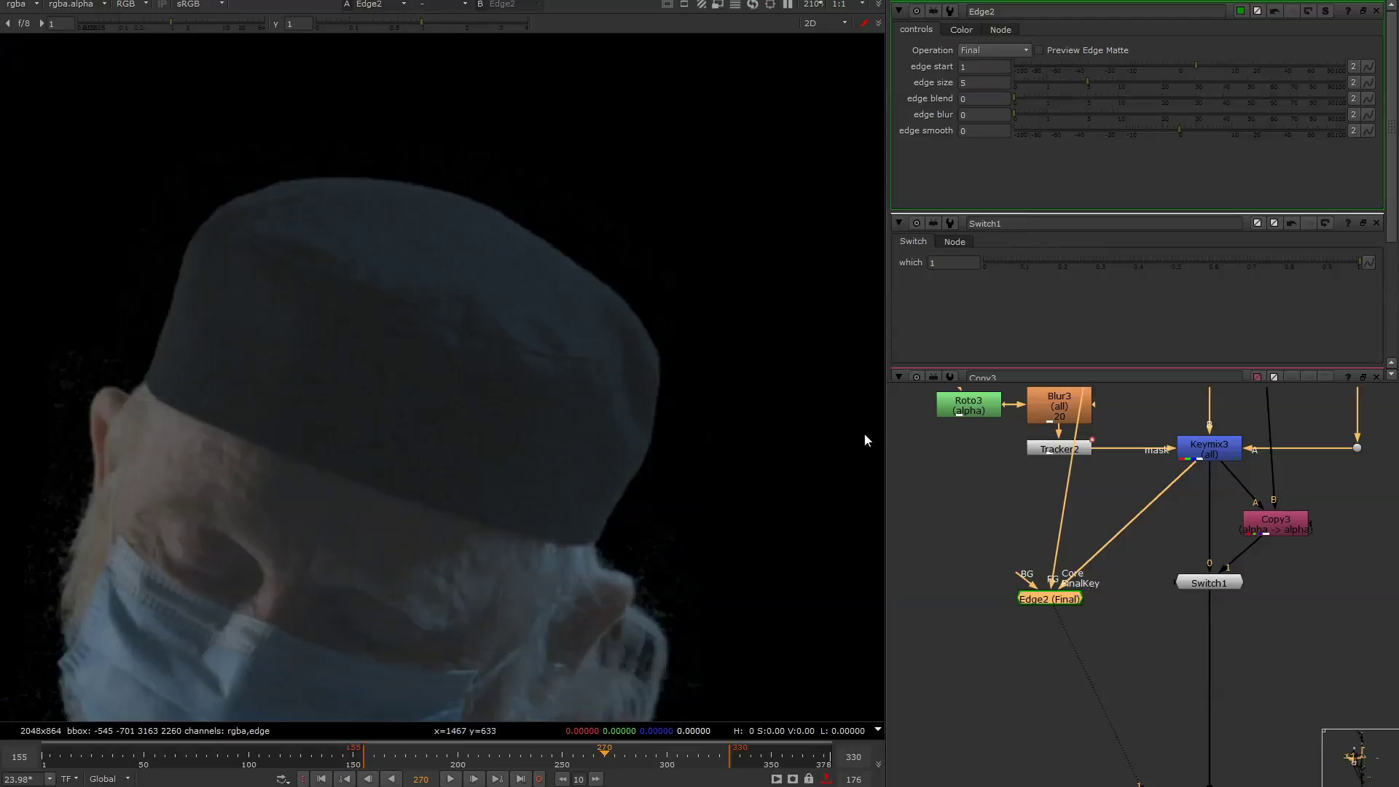
{"action": "left_click", "coordinate": [975, 82]}
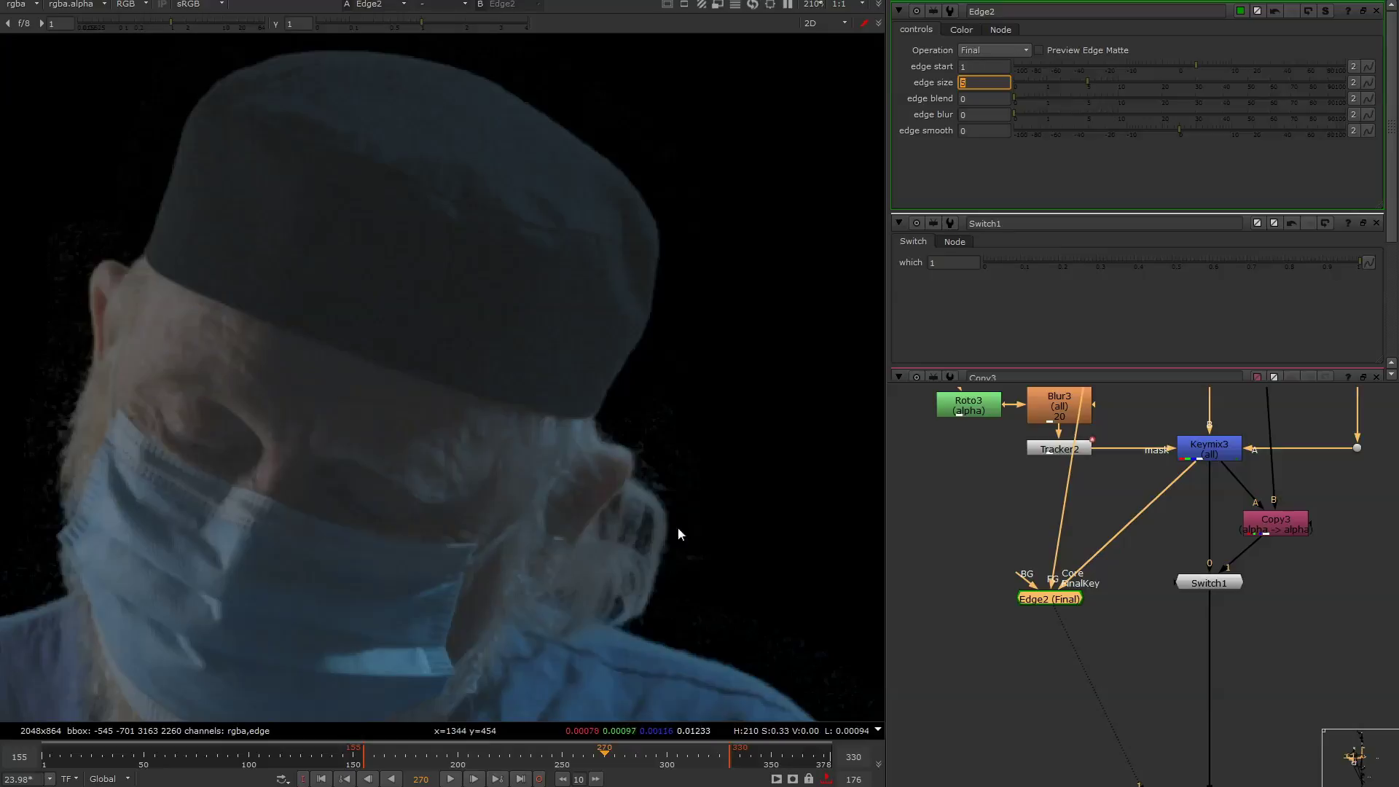
{"action": "left_click", "coordinate": [988, 82]}
{"action": "key", "text": "BackSpace"}
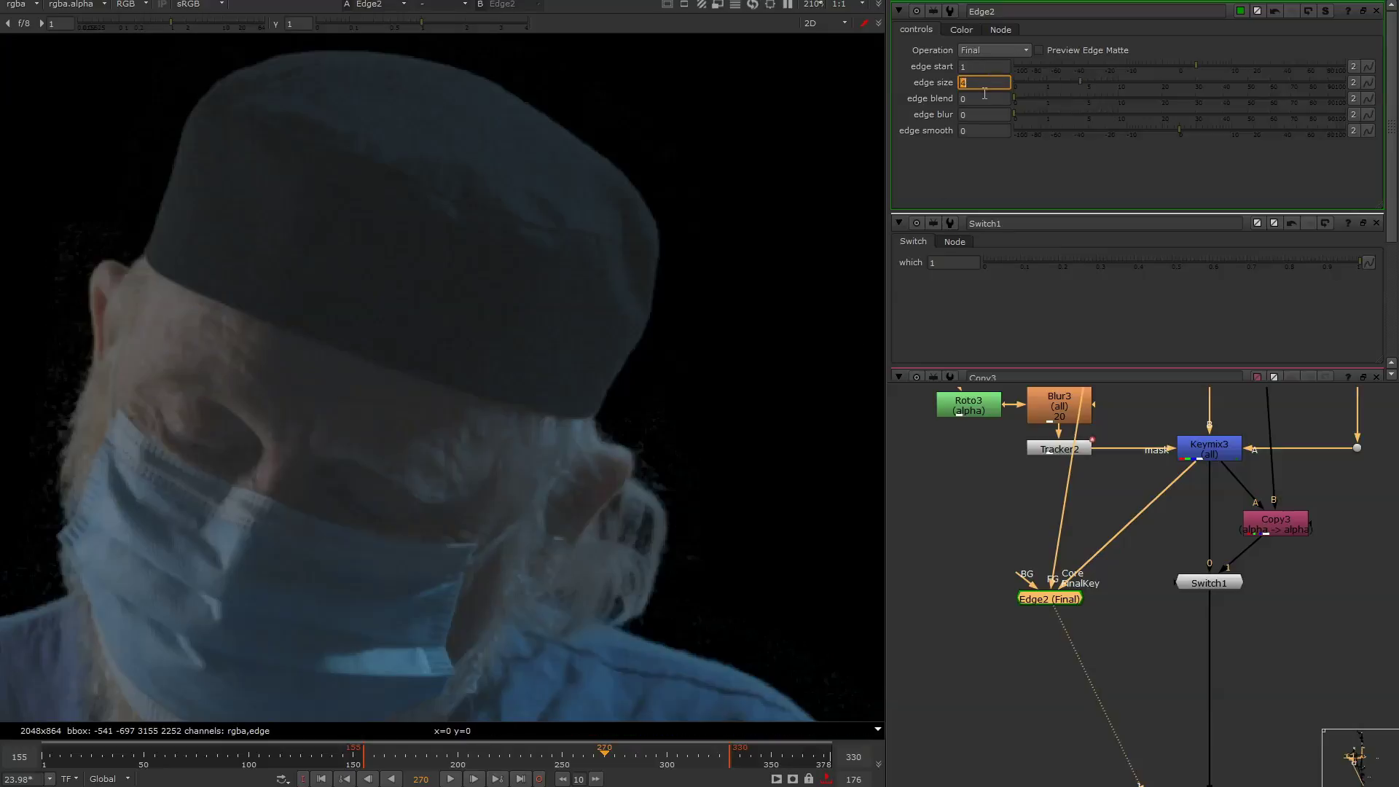
{"action": "type", "text": "2"}
{"action": "key", "text": "Return"}
{"action": "type", "text": "1"}
{"action": "key", "text": "Return"}
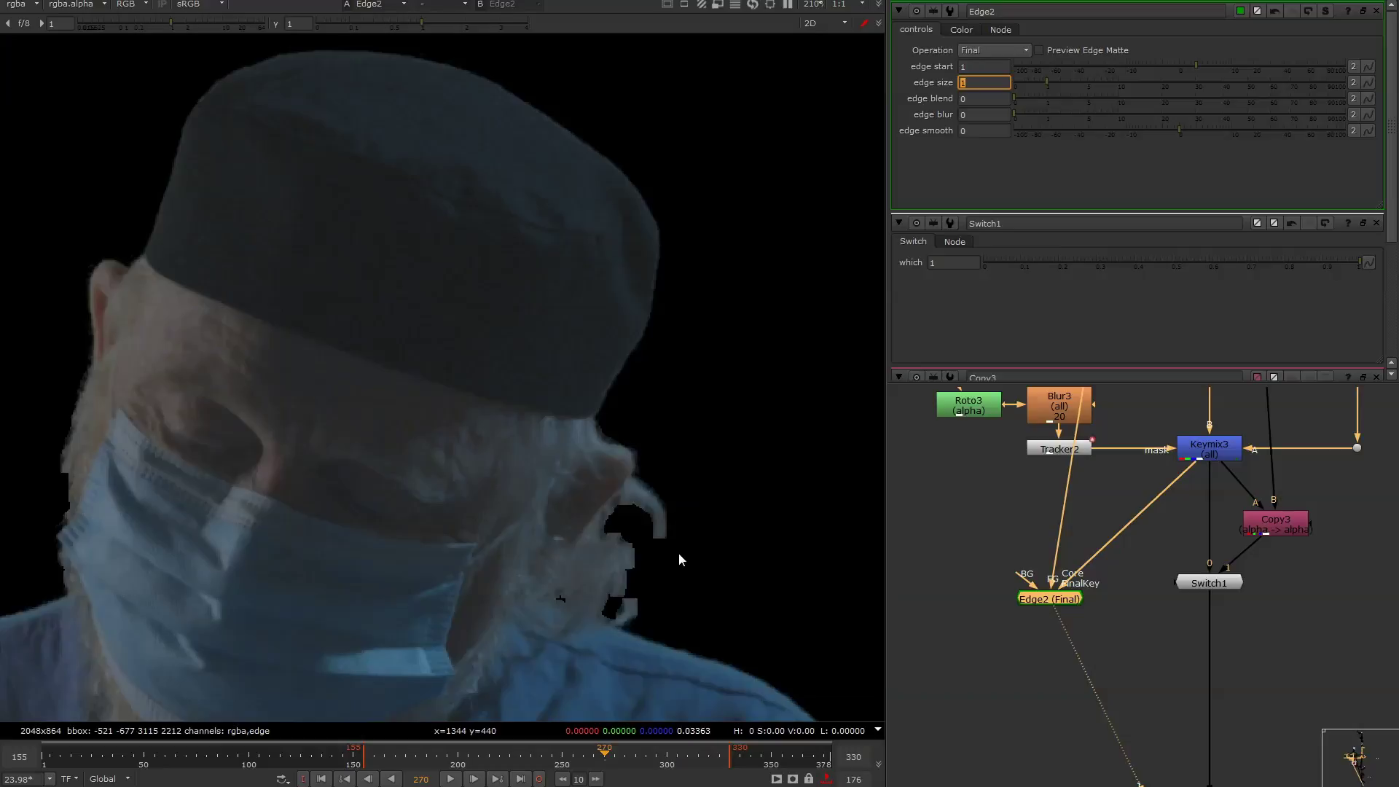
Set Edge2's edge size to 8 and return its operation to Intermediate.
{"action": "type", "text": "6"}
{"action": "key", "text": "Return"}
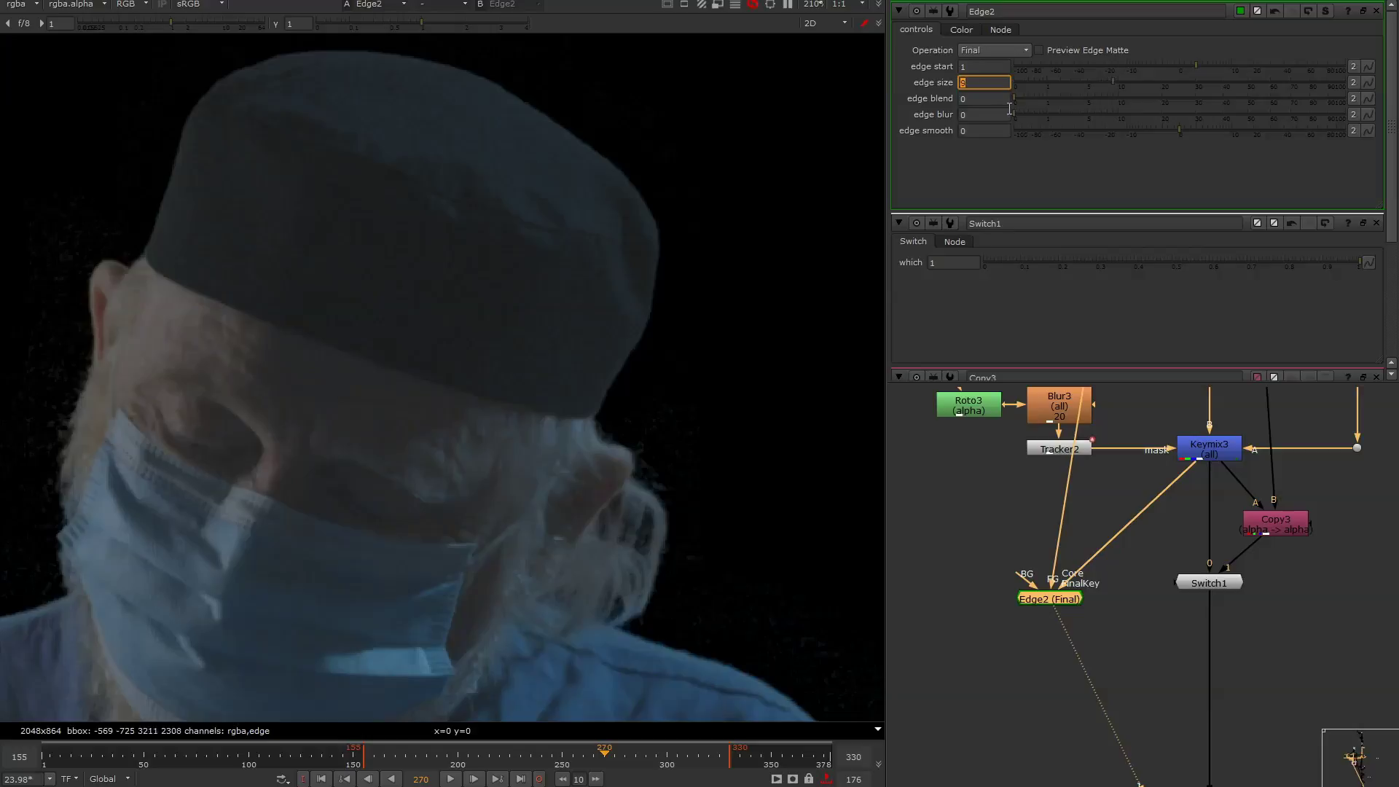
{"action": "type", "text": "8"}
{"action": "key", "text": "Return"}
{"action": "left_click", "coordinate": [996, 65]}
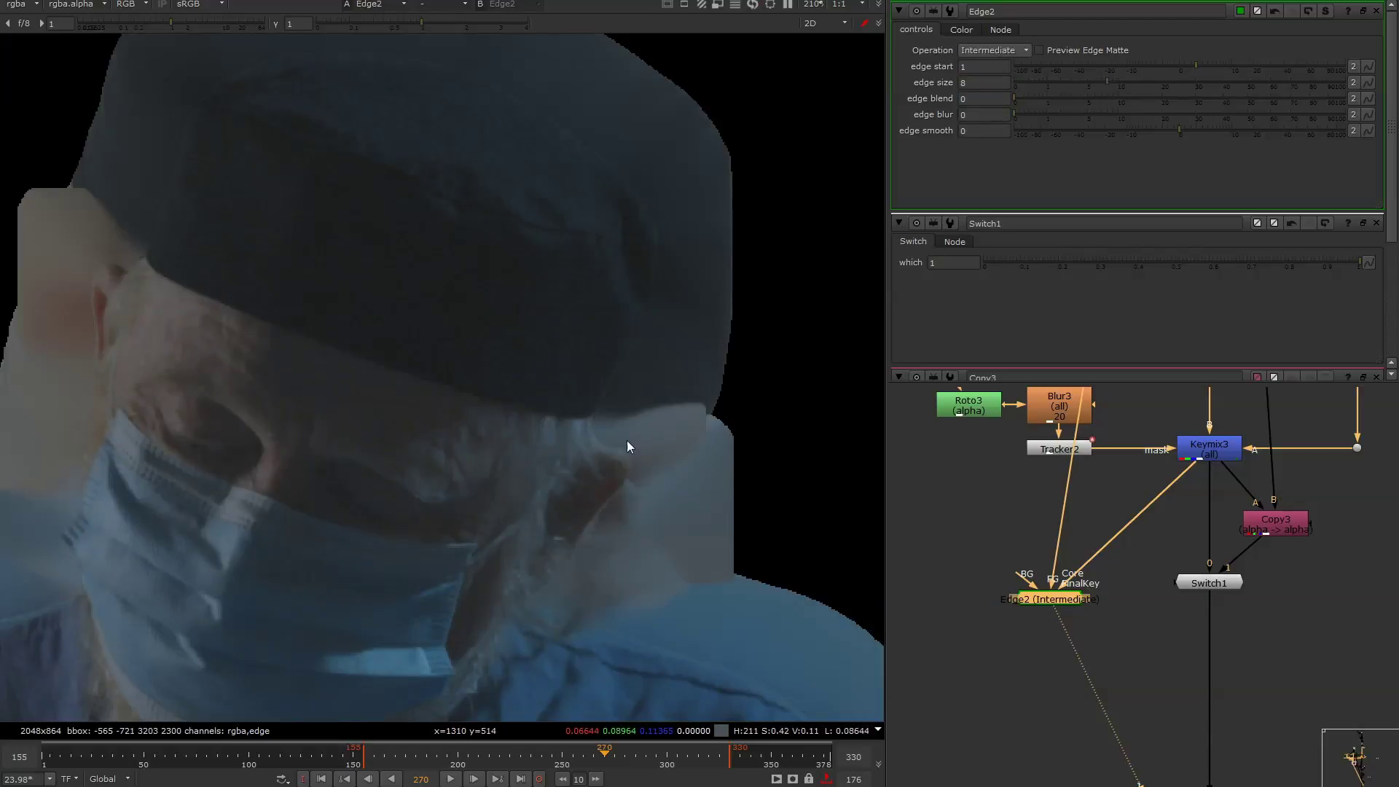
Tune the extension around the cap's outline with an edge start of 2.8 and an edge blend of 2.5.
{"action": "scroll", "coordinate": [602, 299], "scroll_direction": "up", "scroll_amount": 5}
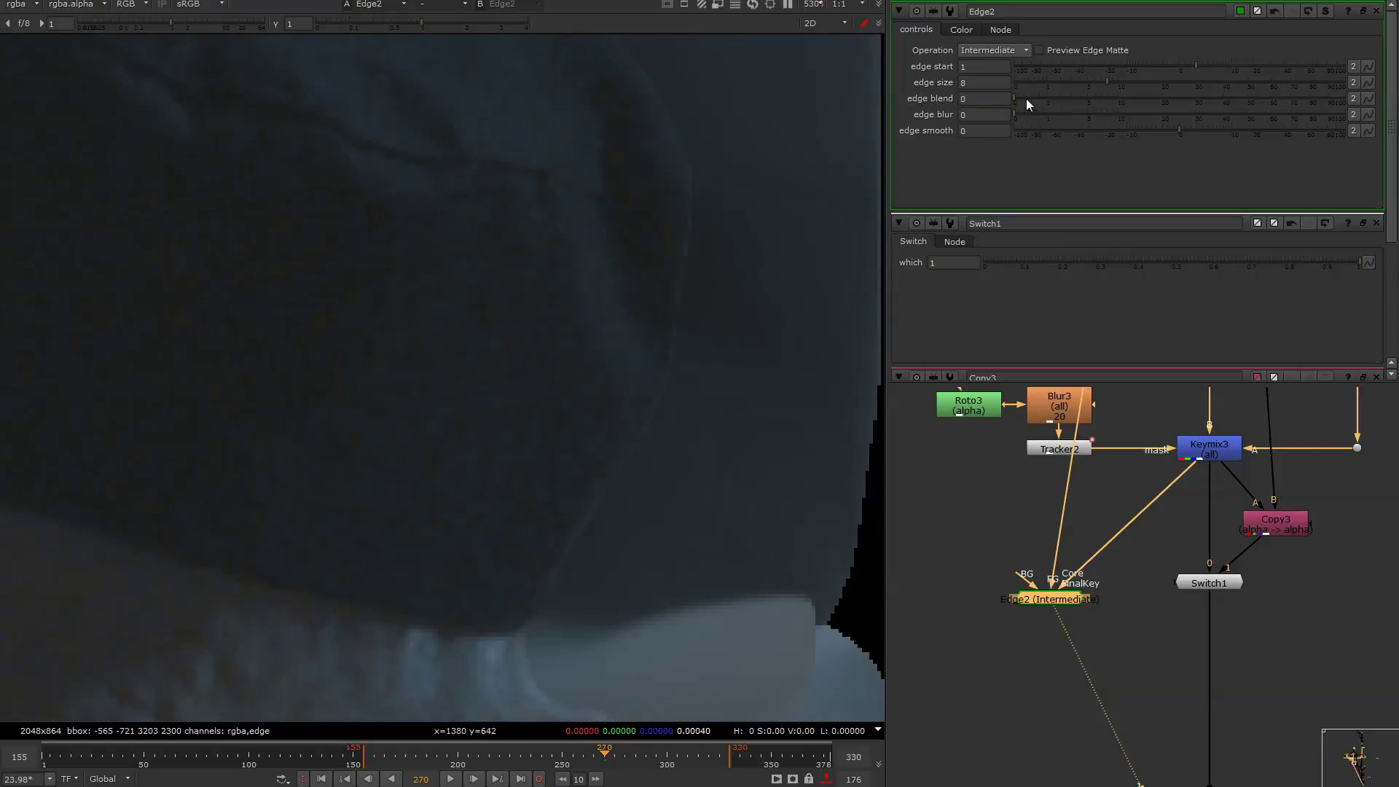
{"action": "mouse_move", "coordinate": [1042, 99]}
{"action": "left_mouse_down"}
{"action": "mouse_move", "coordinate": [1092, 104]}
{"action": "mouse_move", "coordinate": [1038, 99]}
{"action": "left_mouse_up"}
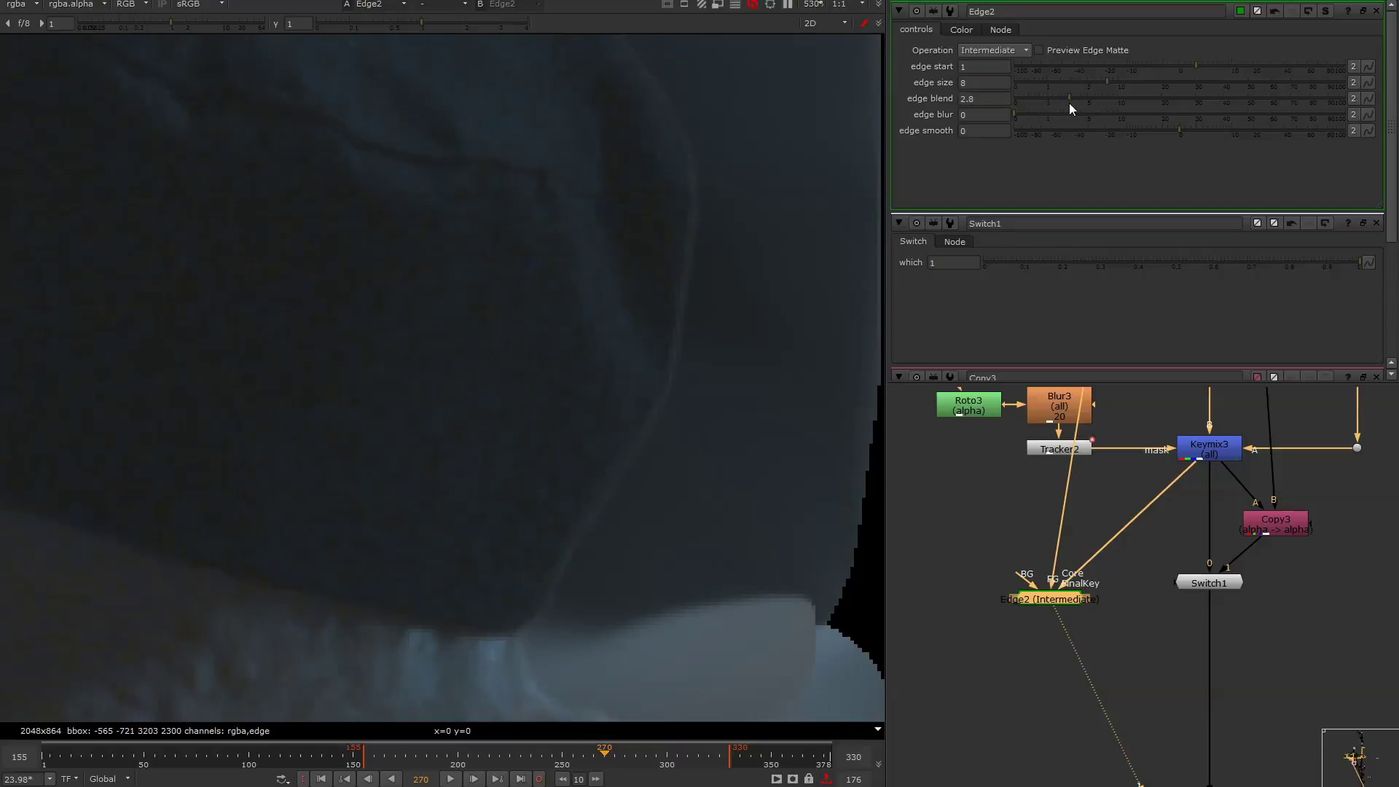
{"action": "mouse_move", "coordinate": [1050, 102]}
{"action": "left_mouse_down"}
{"action": "mouse_move", "coordinate": [1083, 106]}
{"action": "mouse_move", "coordinate": [1055, 102]}
{"action": "mouse_move", "coordinate": [1081, 105]}
{"action": "mouse_move", "coordinate": [1071, 95]}
{"action": "left_mouse_up"}
{"action": "key", "text": "Up"}
{"action": "key", "text": "Up"}
{"action": "key", "text": "Up"}
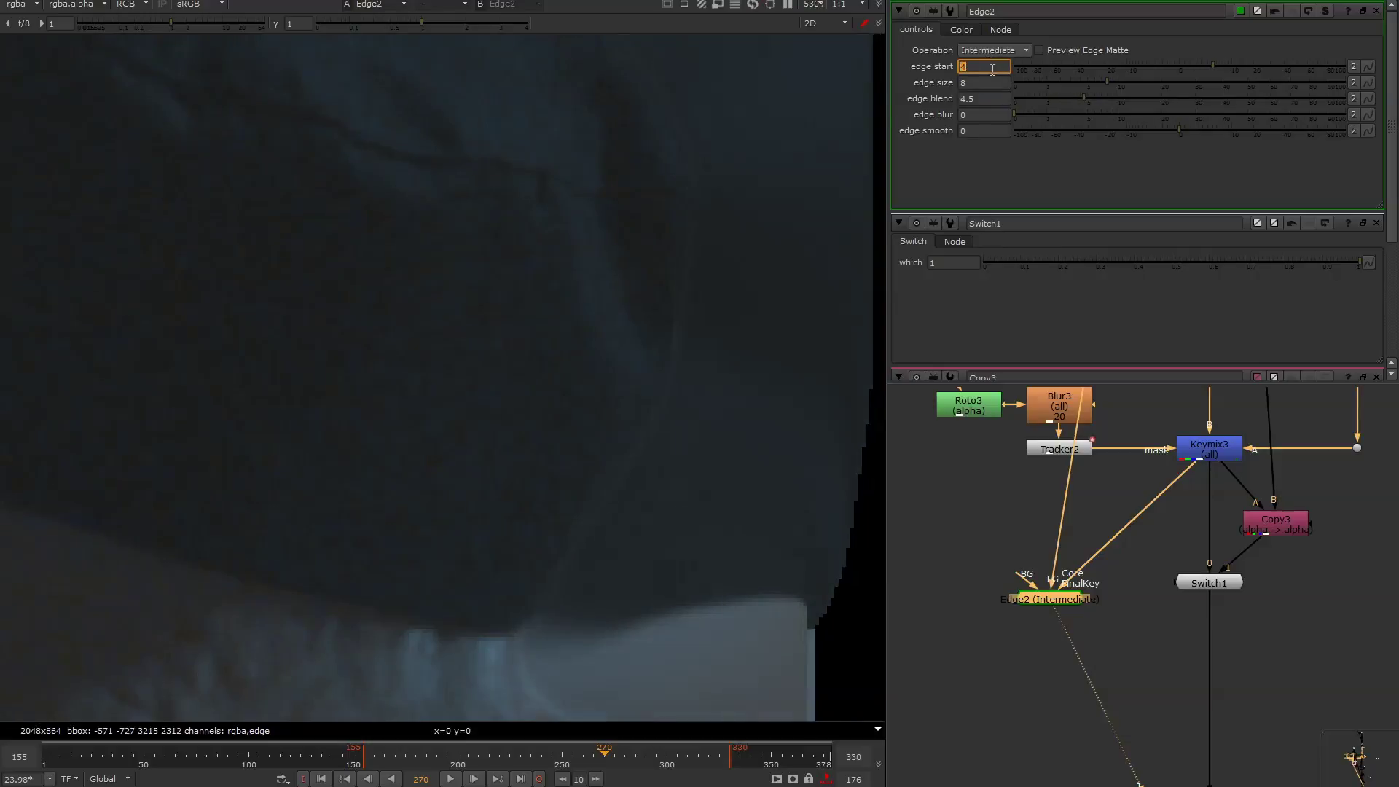
{"action": "key", "text": "Down"}
{"action": "key", "text": "Up"}
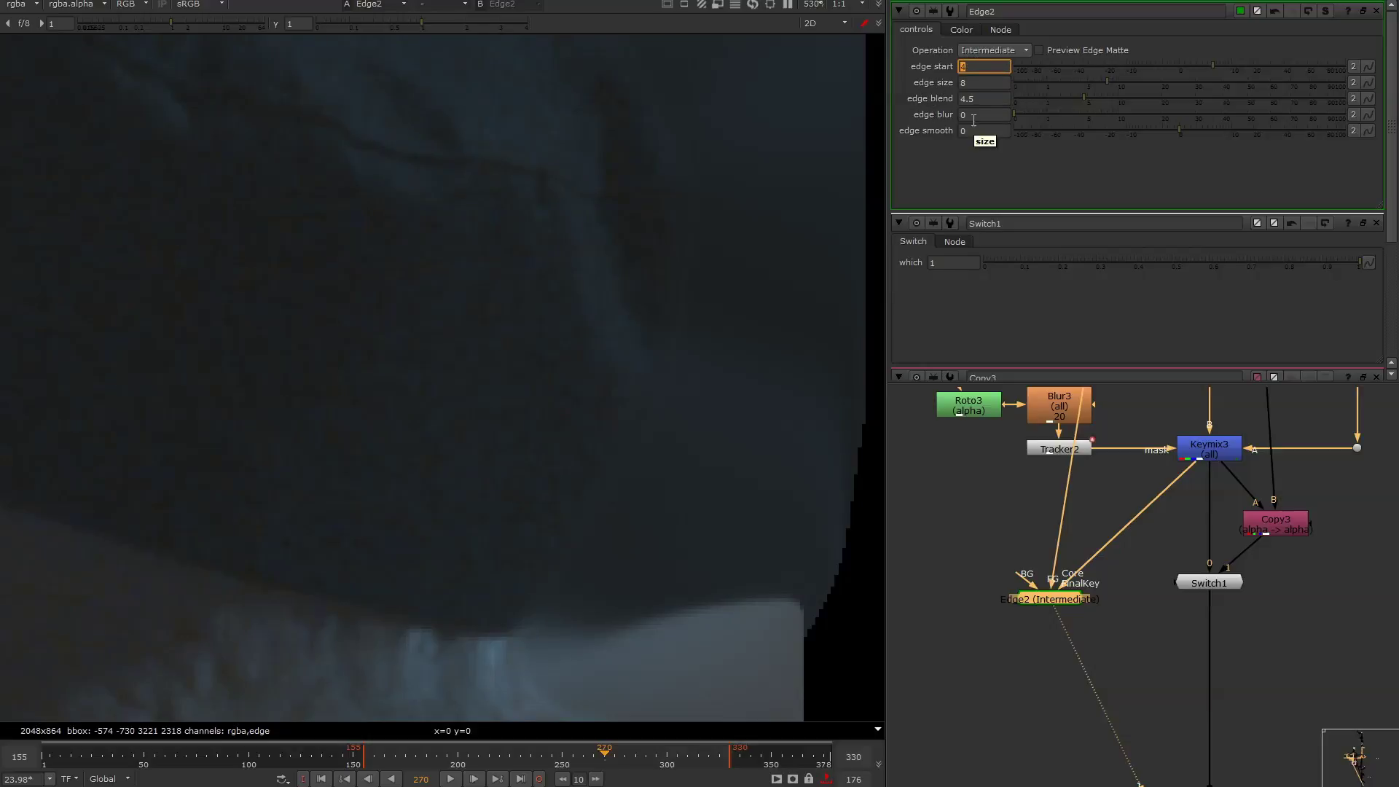
{"action": "left_click", "coordinate": [1208, 67]}
{"action": "left_click_drag", "start_coordinate": [1082, 99], "coordinate": [1069, 103]}
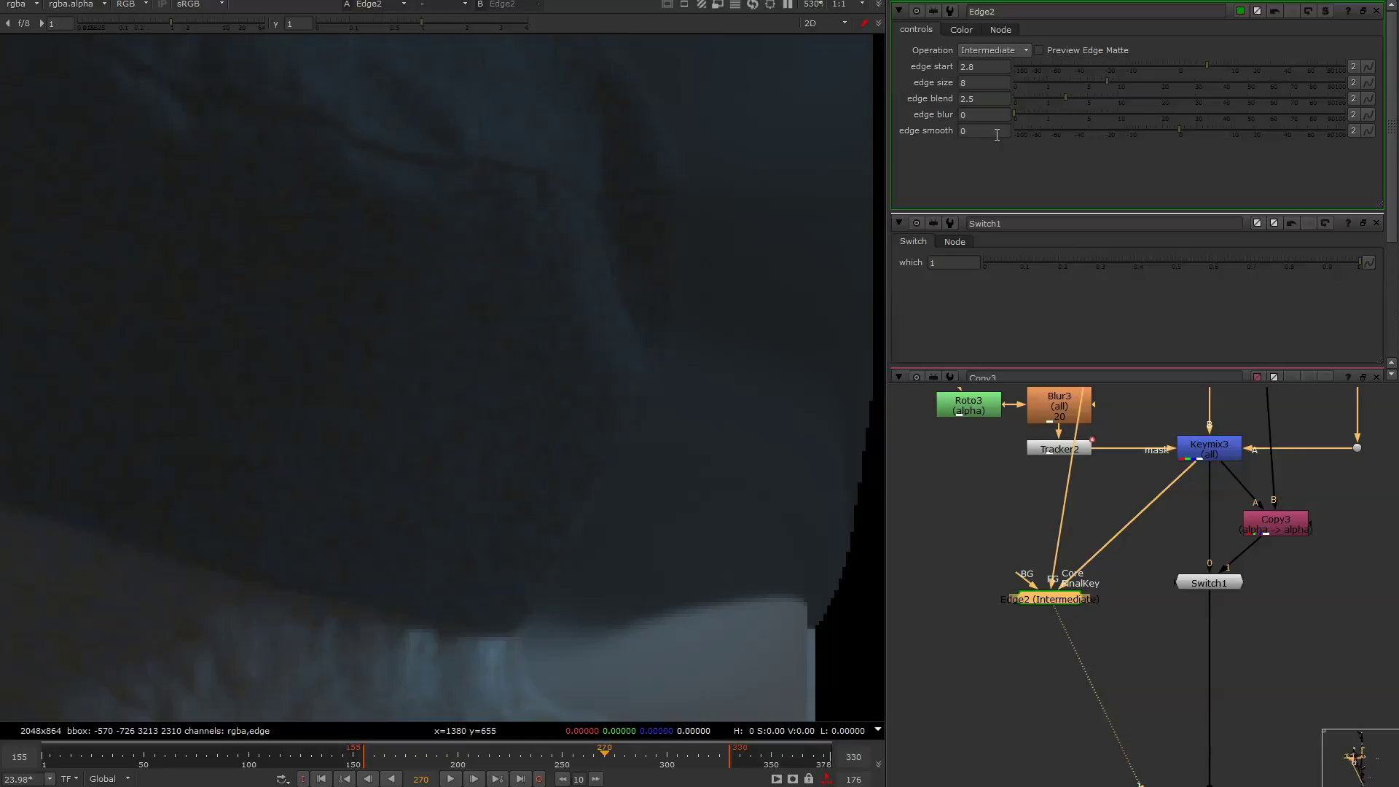
Try out the edge blur and edge smooth settings on Edge2 and return both to 0.
{"action": "left_click_drag", "start_coordinate": [1025, 115], "coordinate": [965, 111]}
{"action": "left_click_drag", "start_coordinate": [1190, 145], "coordinate": [1160, 149]}
{"action": "type", "text": "0"}
{"action": "key", "text": "Return"}
{"action": "scroll", "coordinate": [630, 347], "scroll_direction": "down", "scroll_amount": 8}
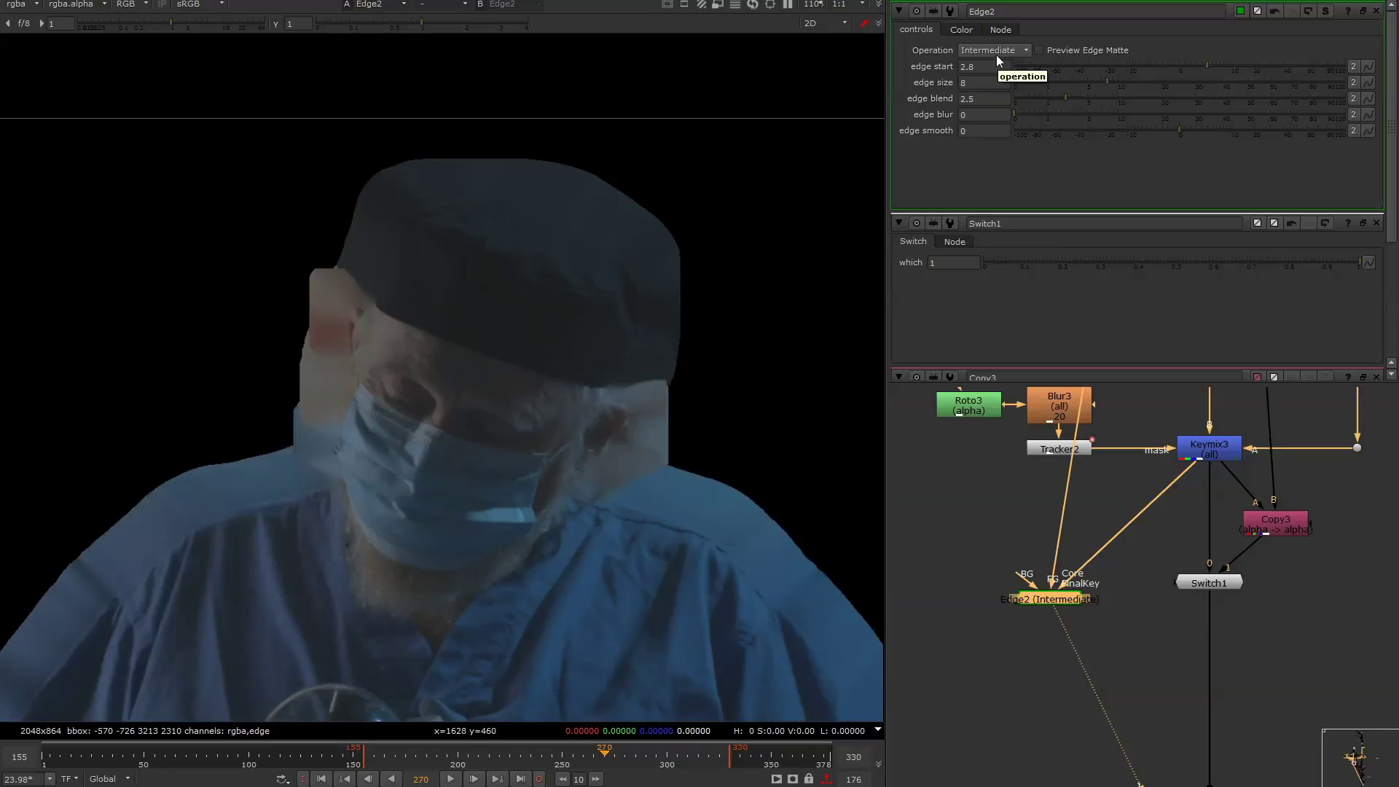
Enable Preview Edge Matte on Edge2 and examine the extended edge beside the surgeon's ear.
{"action": "left_click", "coordinate": [1039, 50]}
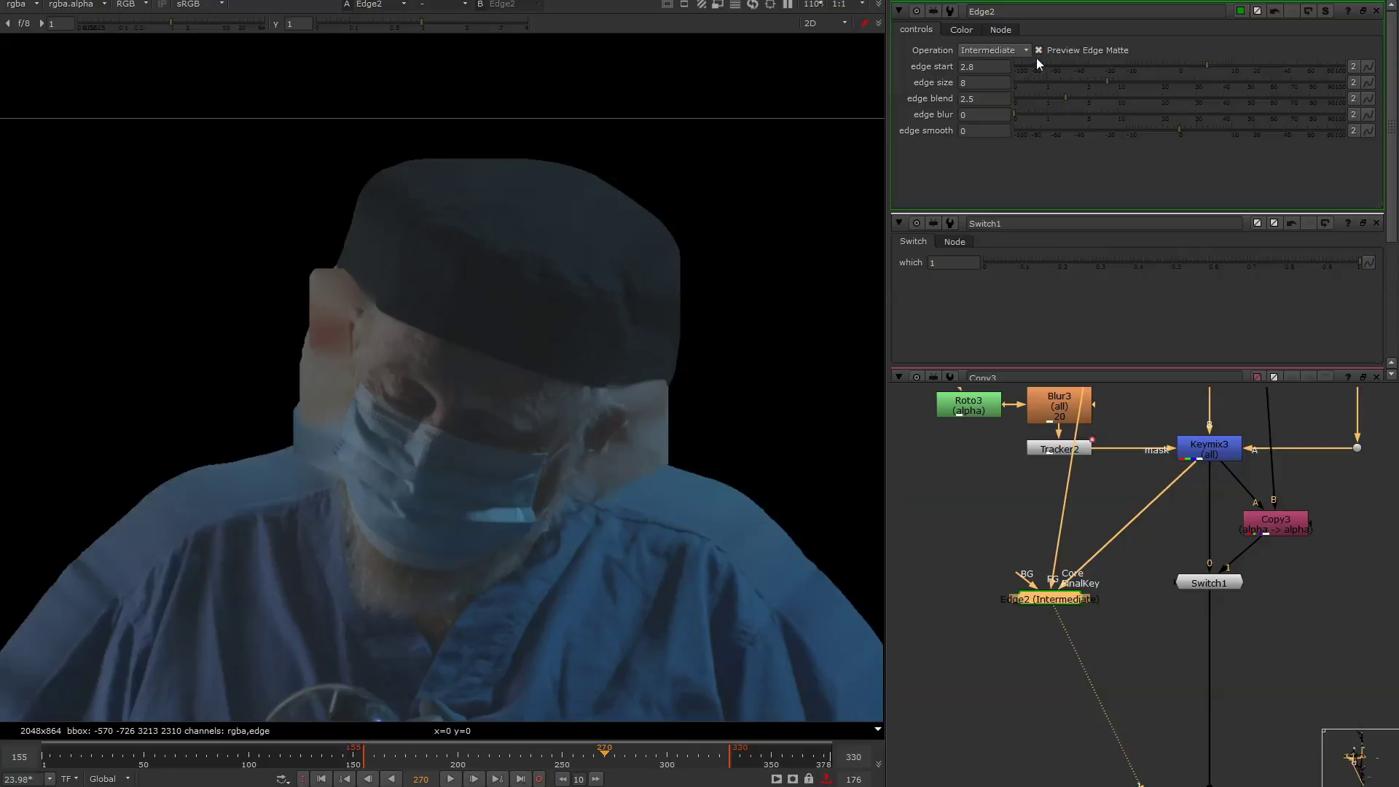
{"action": "left_click_drag", "start_coordinate": [1139, 565], "coordinate": [993, 622]}
{"action": "left_click", "coordinate": [1016, 618]}
{"action": "left_click", "coordinate": [1062, 600]}
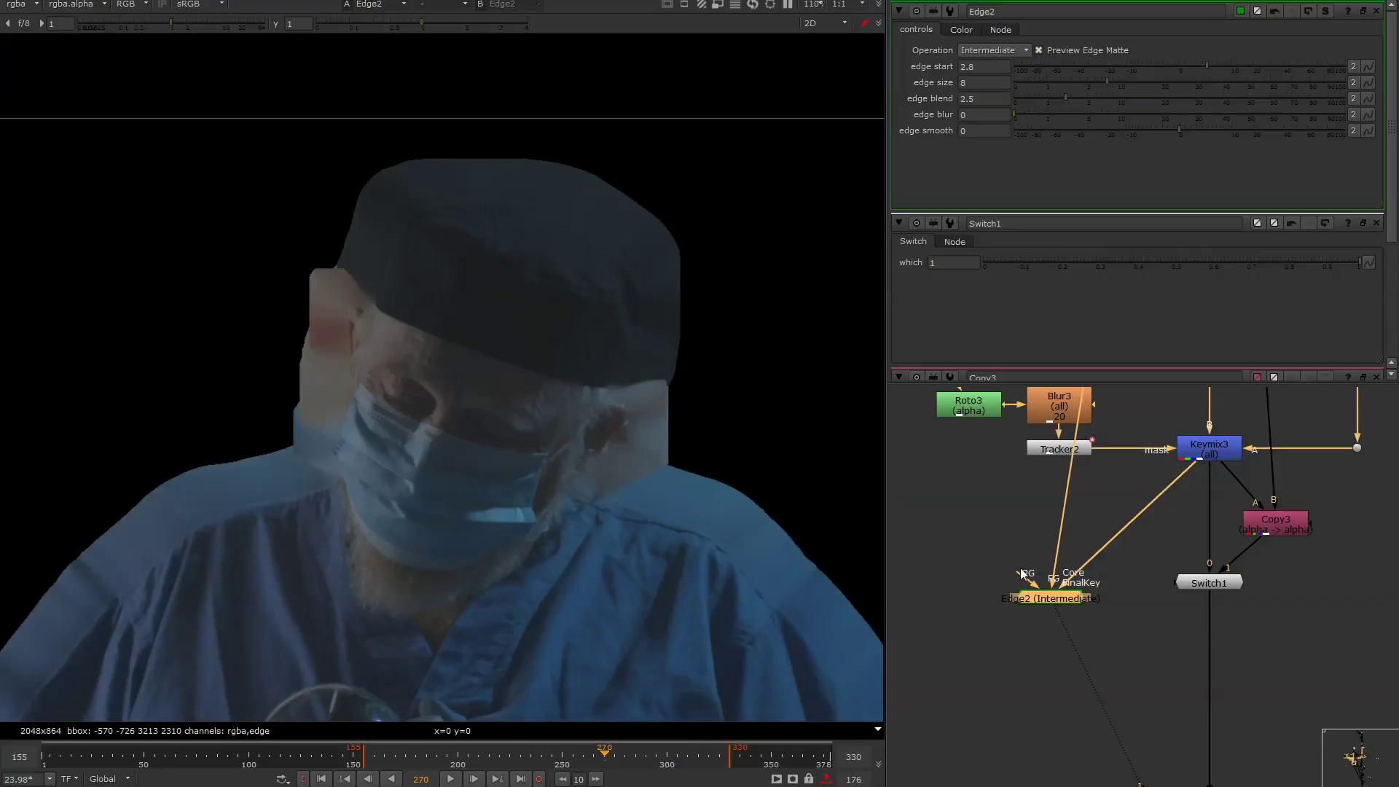
{"action": "scroll", "coordinate": [1022, 574], "scroll_direction": "down", "scroll_amount": 5}
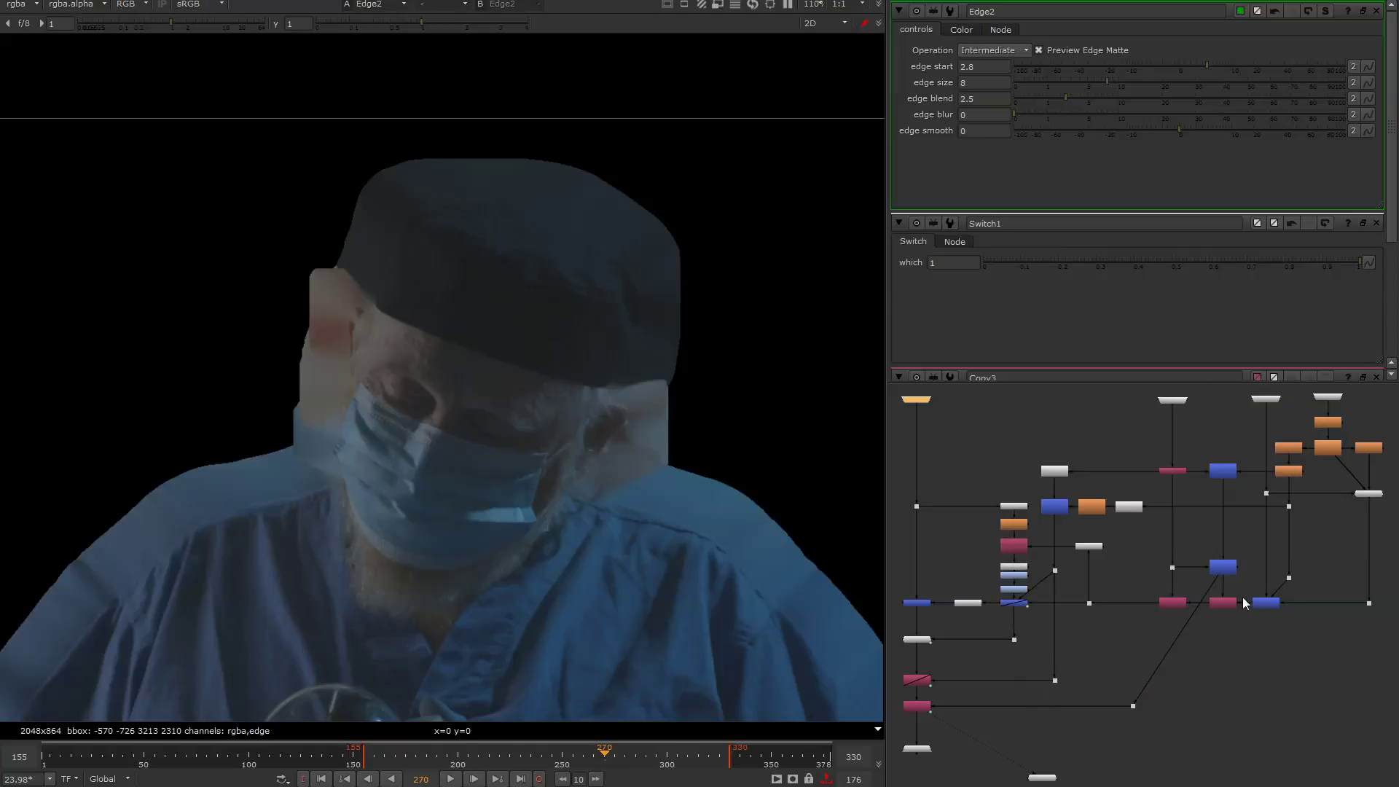
{"action": "scroll", "coordinate": [627, 516], "scroll_direction": "up", "scroll_amount": 6}
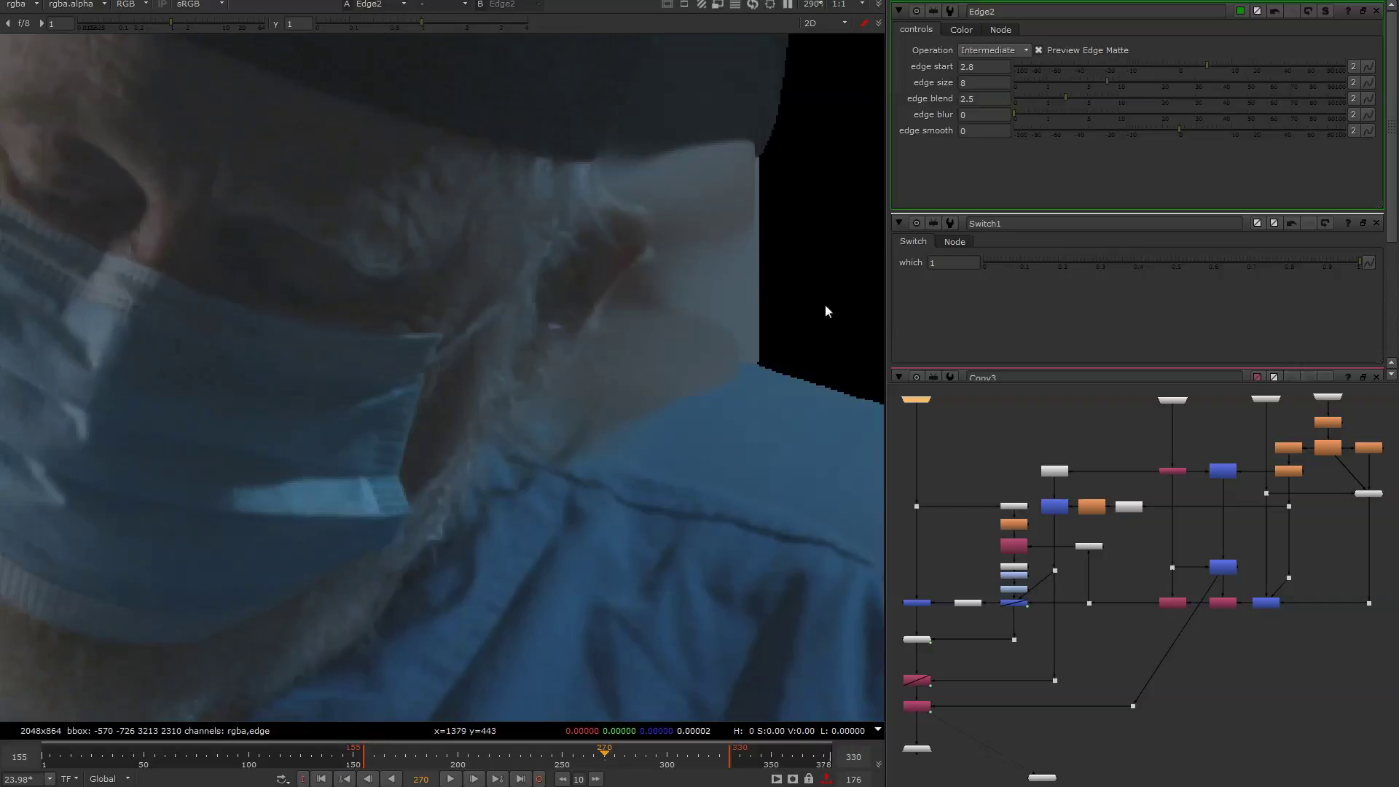
{"action": "scroll", "coordinate": [970, 386], "scroll_direction": "up", "scroll_amount": 5}
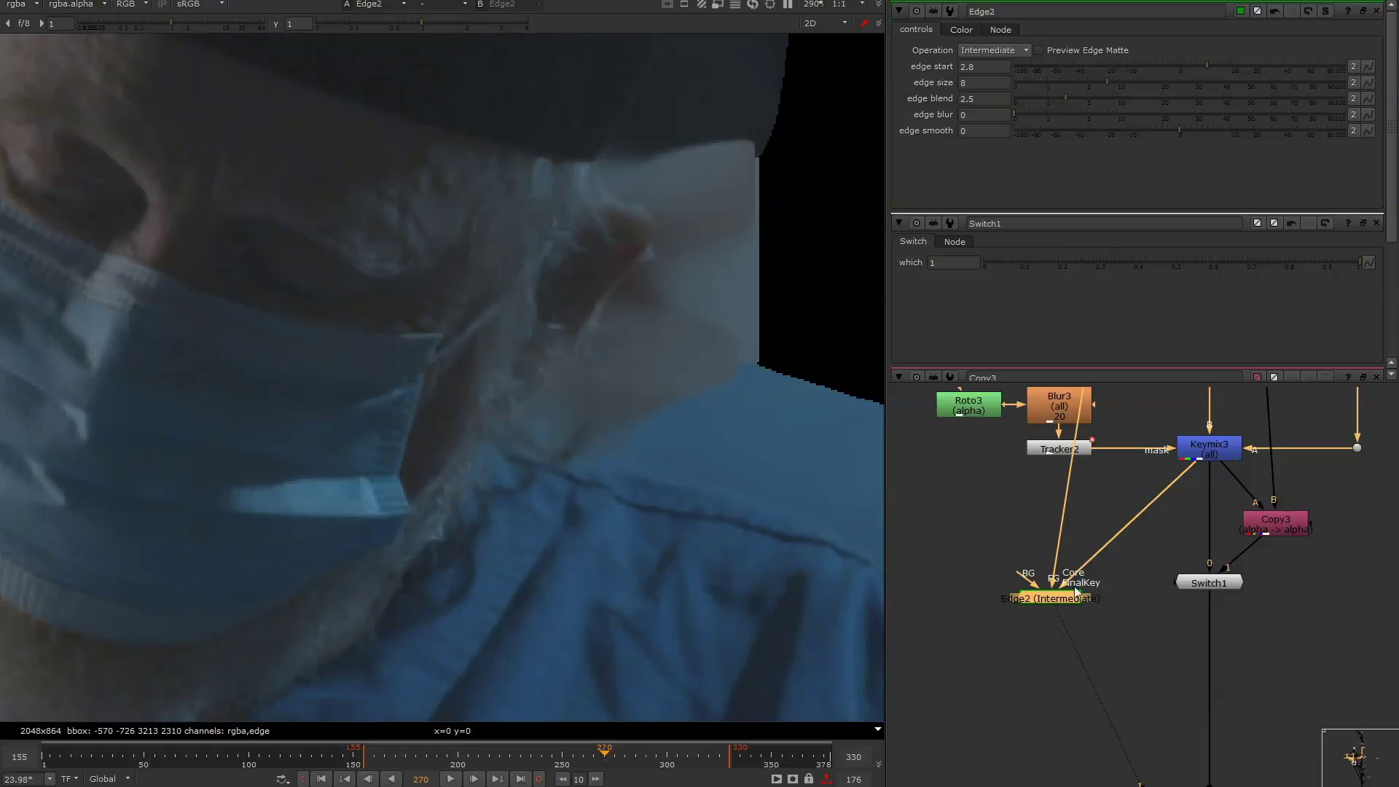
Add a Shuffle node fed by the output of Edge2.
{"action": "left_click", "coordinate": [959, 620]}
{"action": "key", "text": "Tab"}
{"action": "type", "text": "shuffle"}
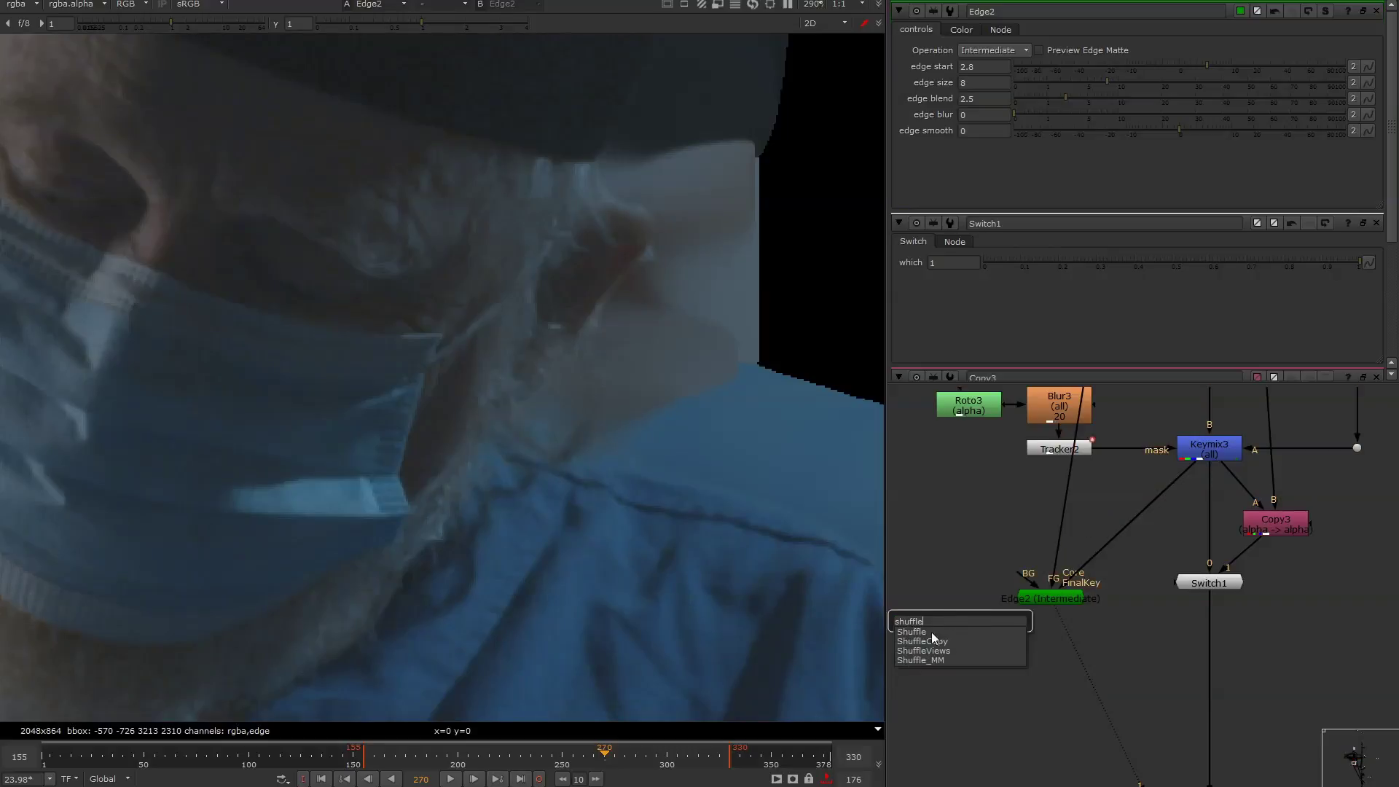
{"action": "left_click", "coordinate": [932, 632]}
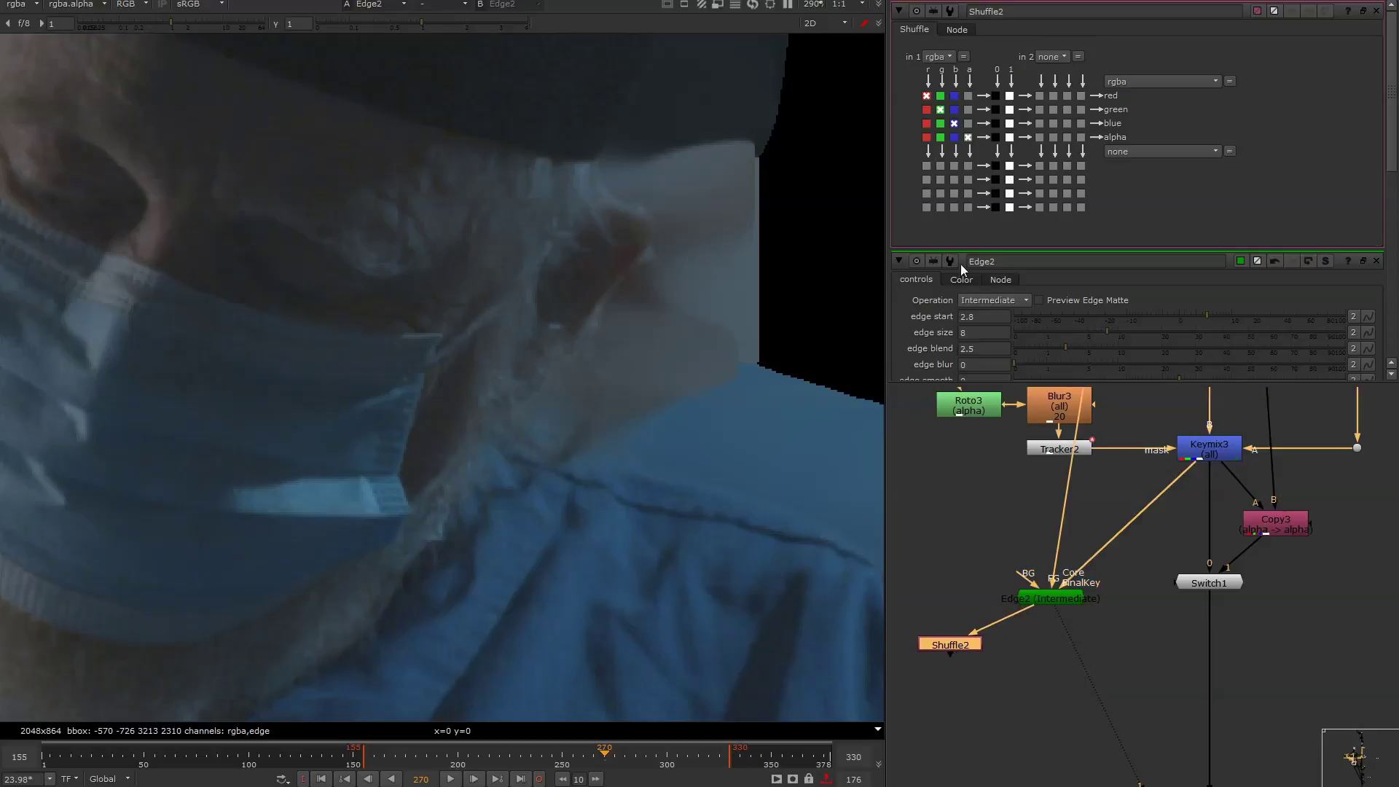
Set the Shuffle node's first input to the edge layer and view the whole edge matte.
{"action": "left_click", "coordinate": [940, 56]}
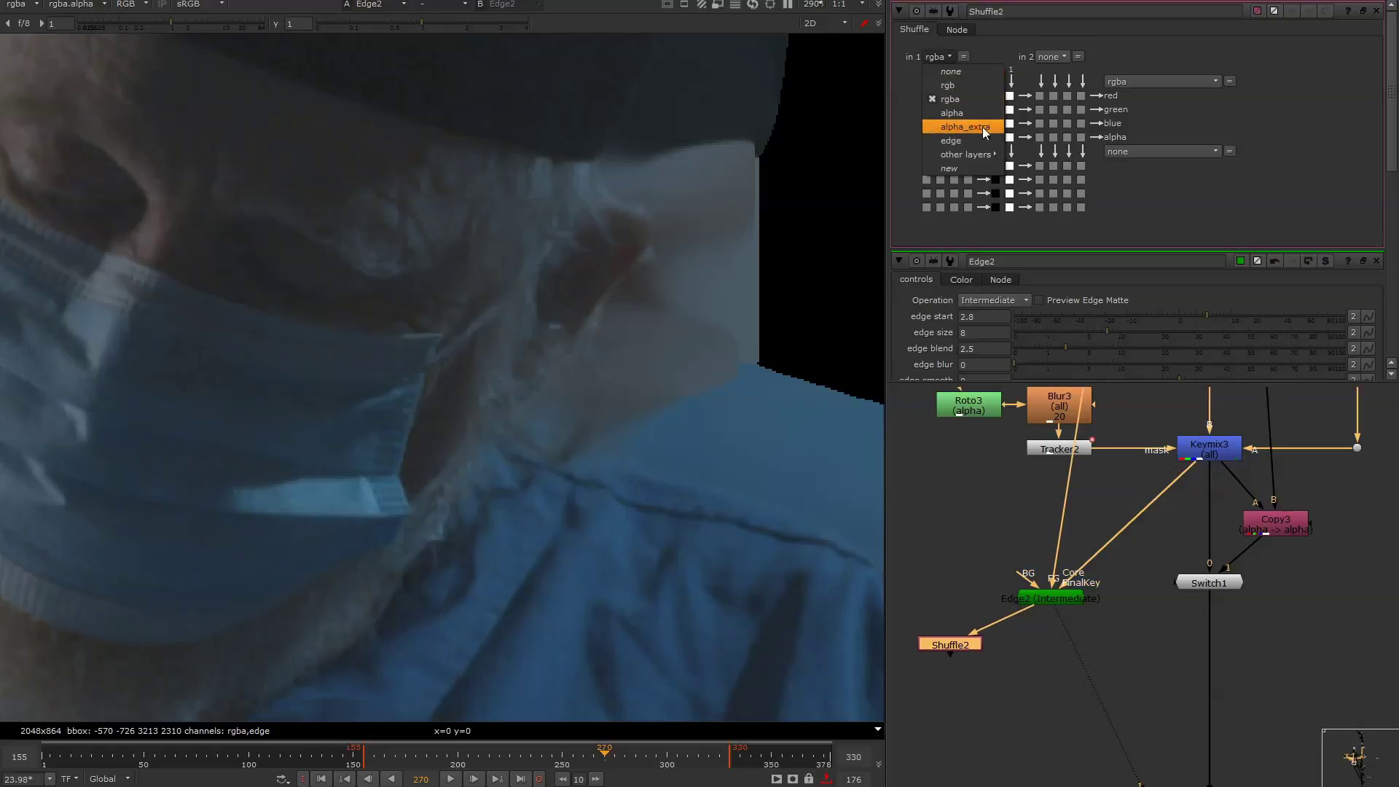
{"action": "left_click", "coordinate": [980, 126]}
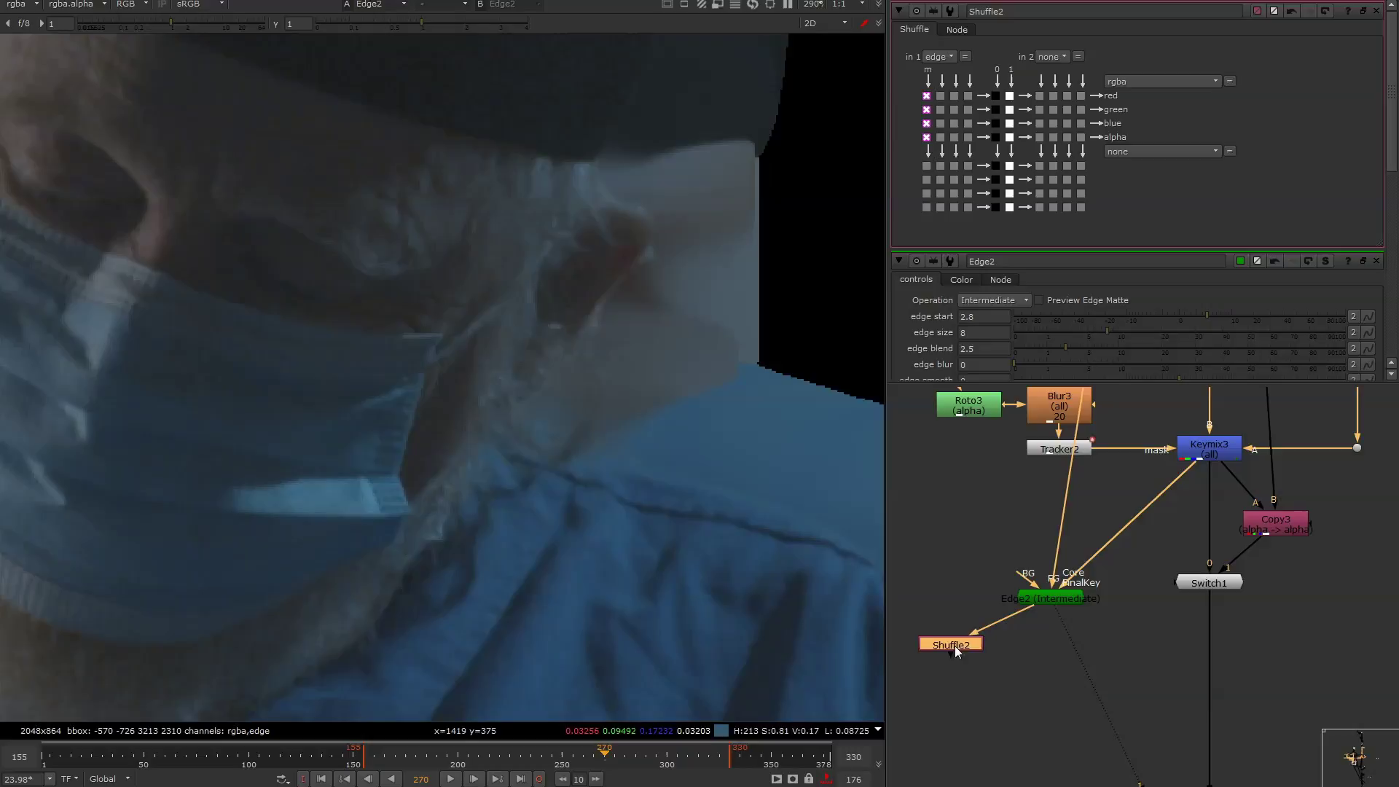
{"action": "key", "text": "1"}
{"action": "key", "text": "f"}
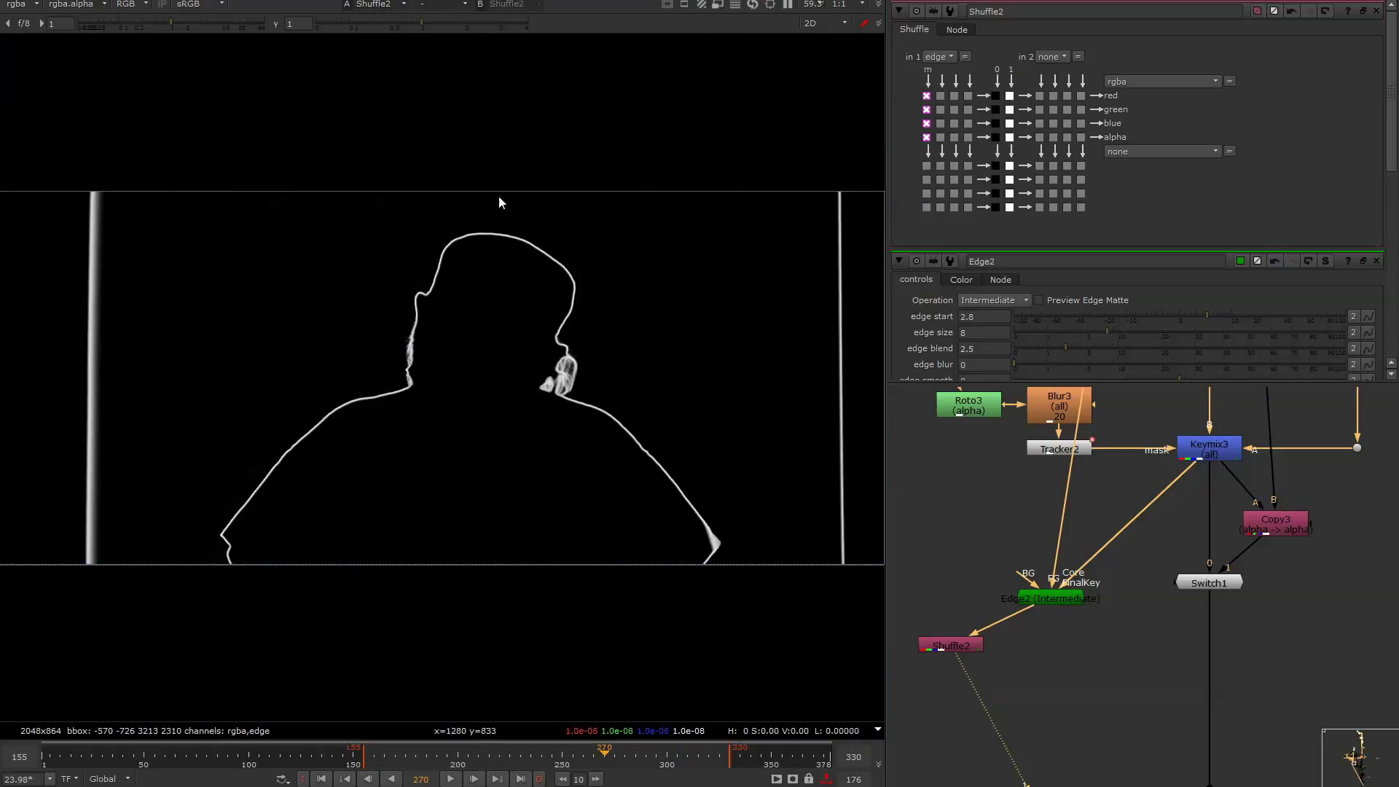
Nudge Shuffle2 into place below Edge2 and view Edge2's intermediate output again.
{"action": "left_click", "coordinate": [948, 645]}
{"action": "left_click", "coordinate": [1063, 596]}
{"action": "key", "text": "1"}
{"action": "left_click", "coordinate": [901, 567]}
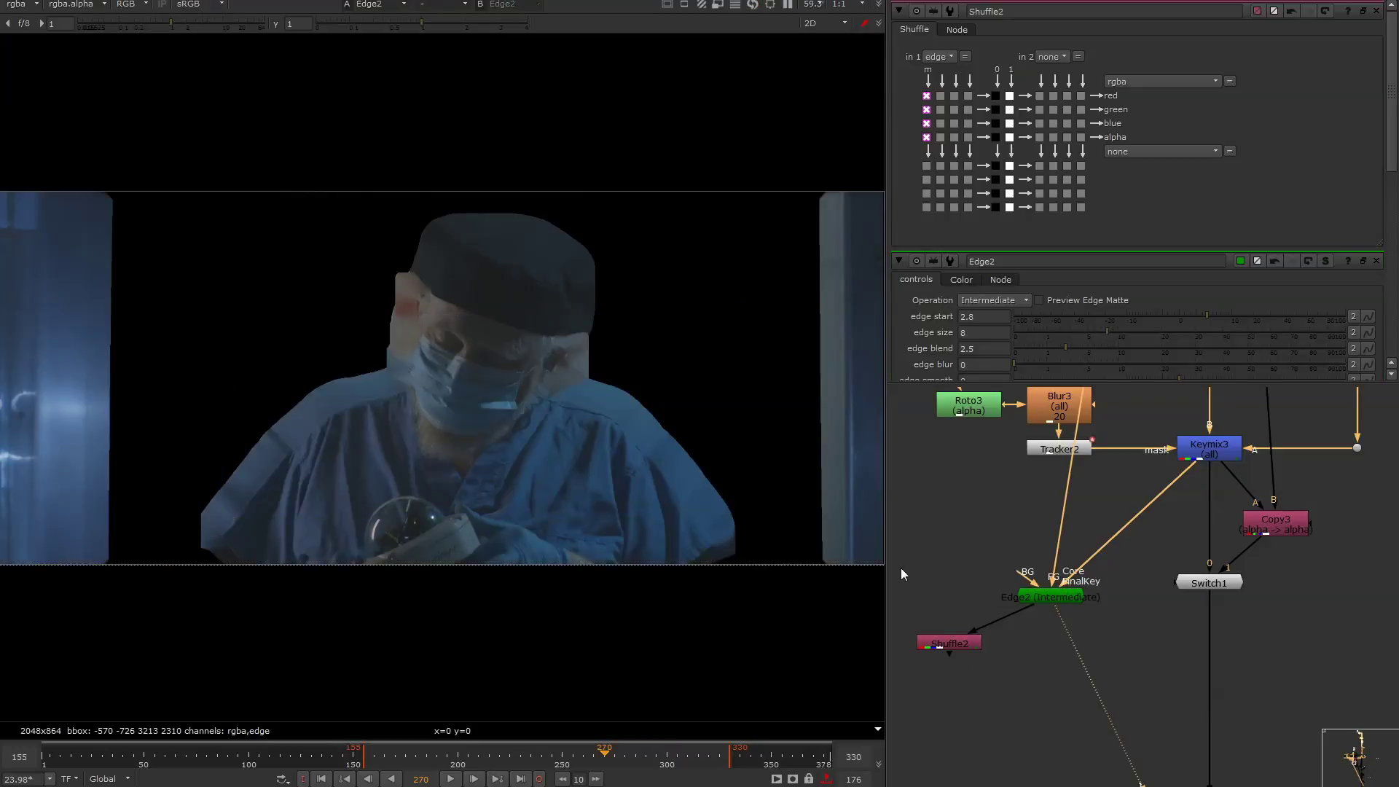
Inspect the blue channel of Edge2's intermediate output around the edge of the surgeon's cap.
{"action": "scroll", "coordinate": [642, 248], "scroll_direction": "up", "scroll_amount": 8}
{"action": "scroll", "coordinate": [660, 299], "scroll_direction": "up", "scroll_amount": 4}
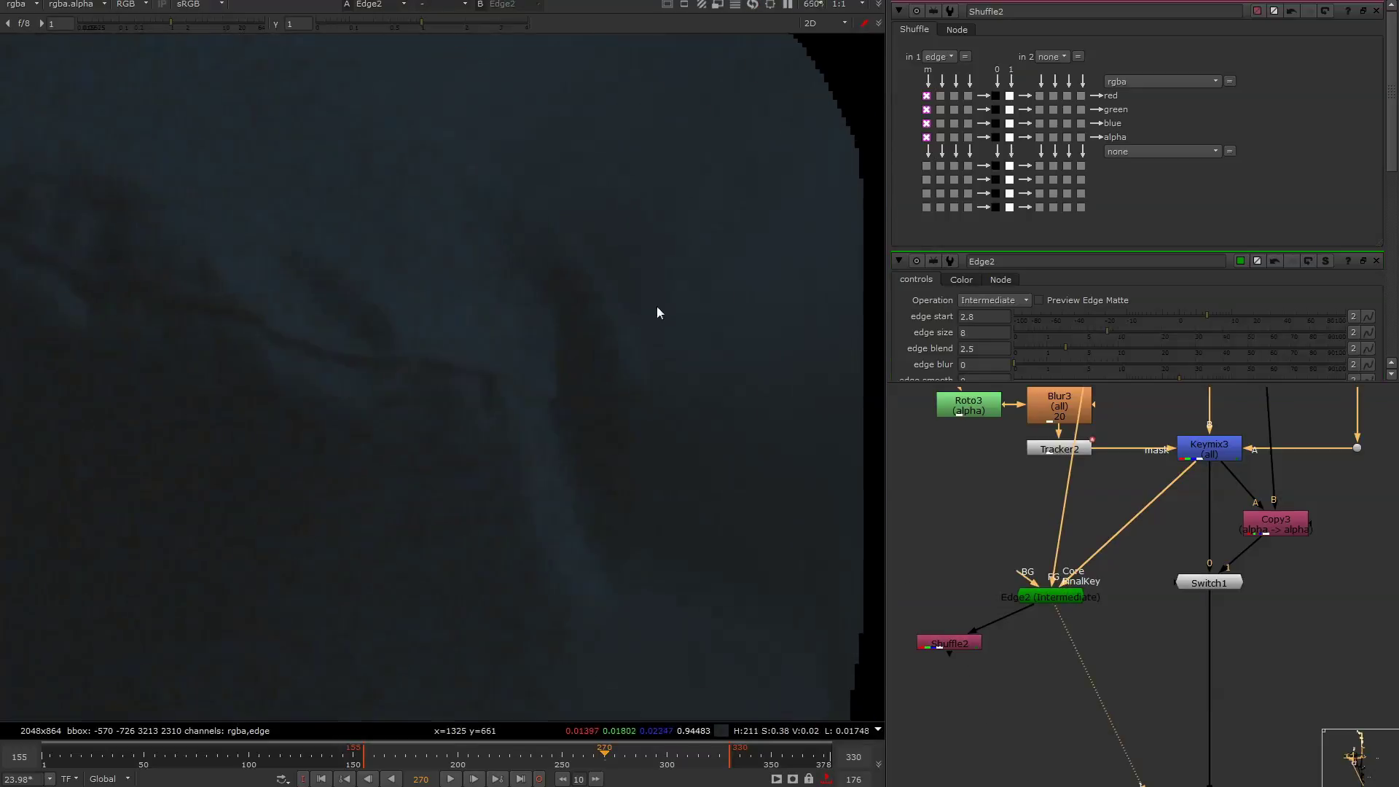
{"action": "key", "text": "b"}
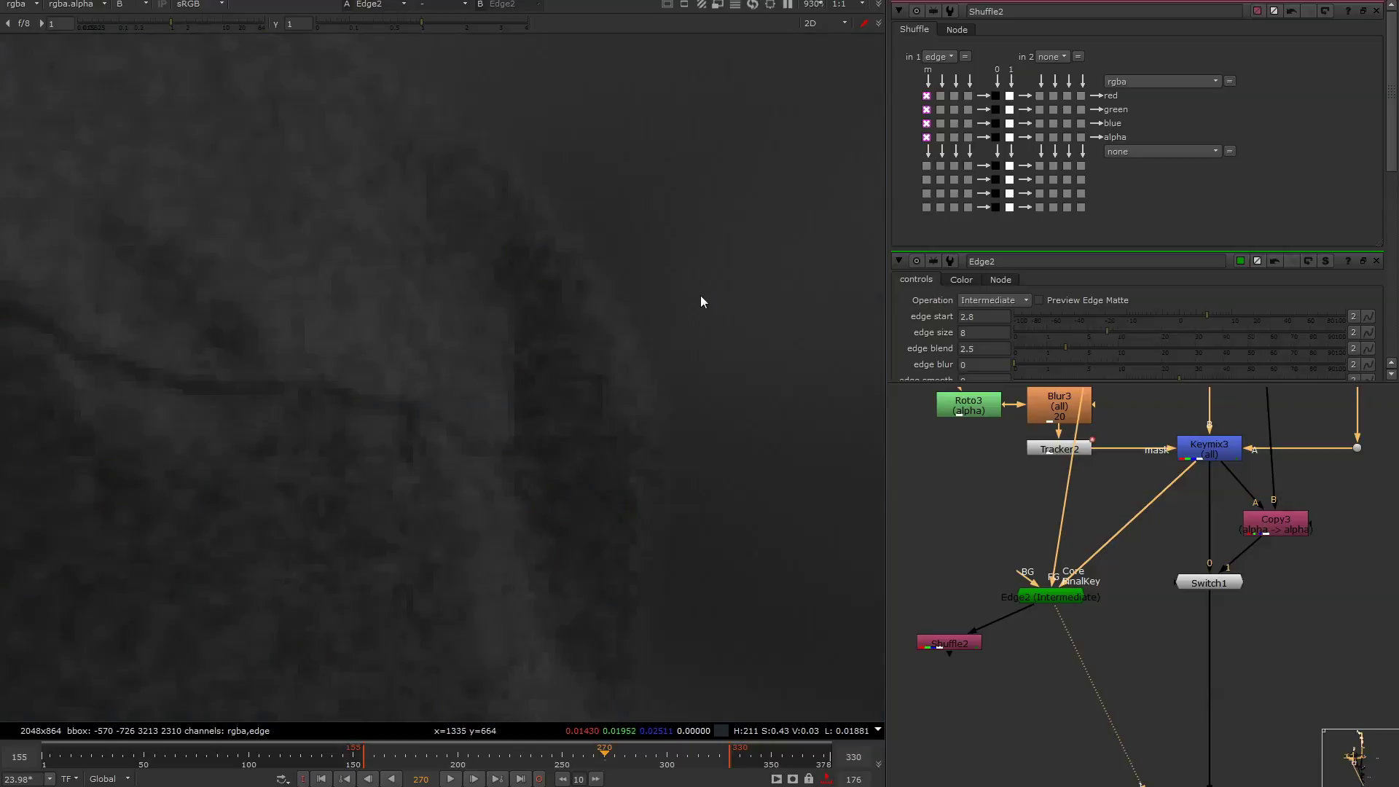
{"action": "scroll", "coordinate": [703, 300], "scroll_direction": "down", "scroll_amount": 6}
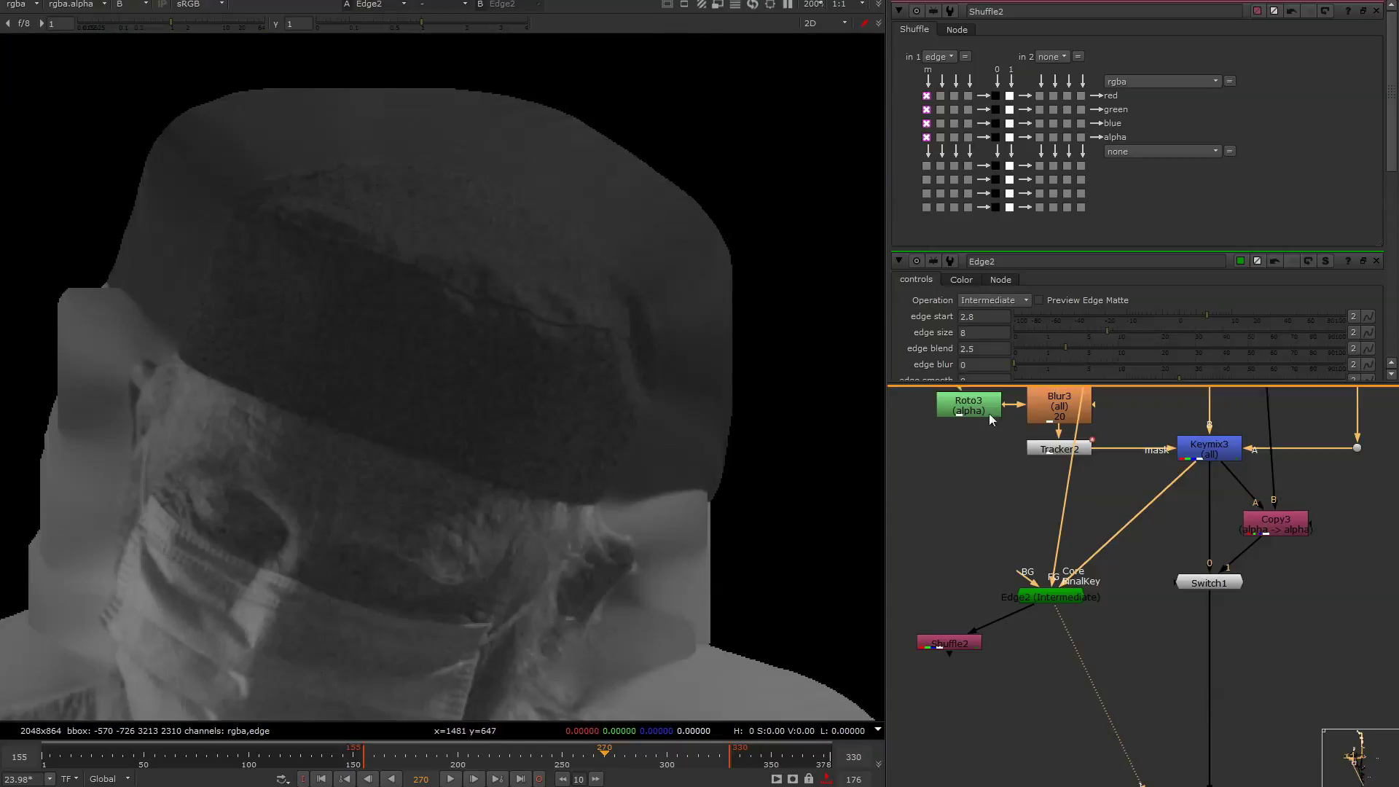
Add an AdvancedGrain node below Edge2, with its Image input fed by Edge2 and its Mask input by Shuffle2.
{"action": "left_click_drag", "start_coordinate": [959, 649], "coordinate": [957, 643]}
{"action": "left_click", "coordinate": [990, 666]}
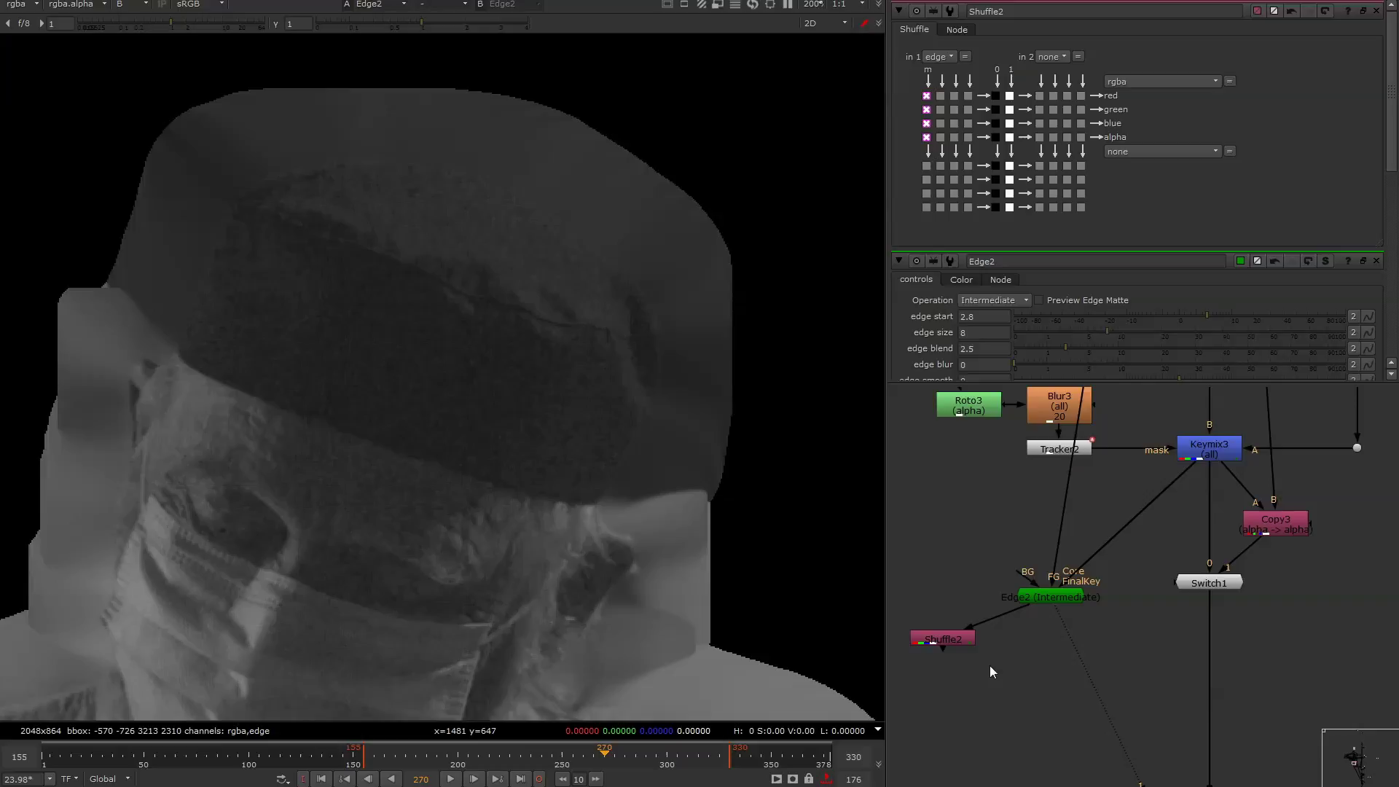
{"action": "key", "text": "Tab"}
{"action": "type", "text": "AdvancedGrain"}
{"action": "left_click", "coordinate": [978, 675]}
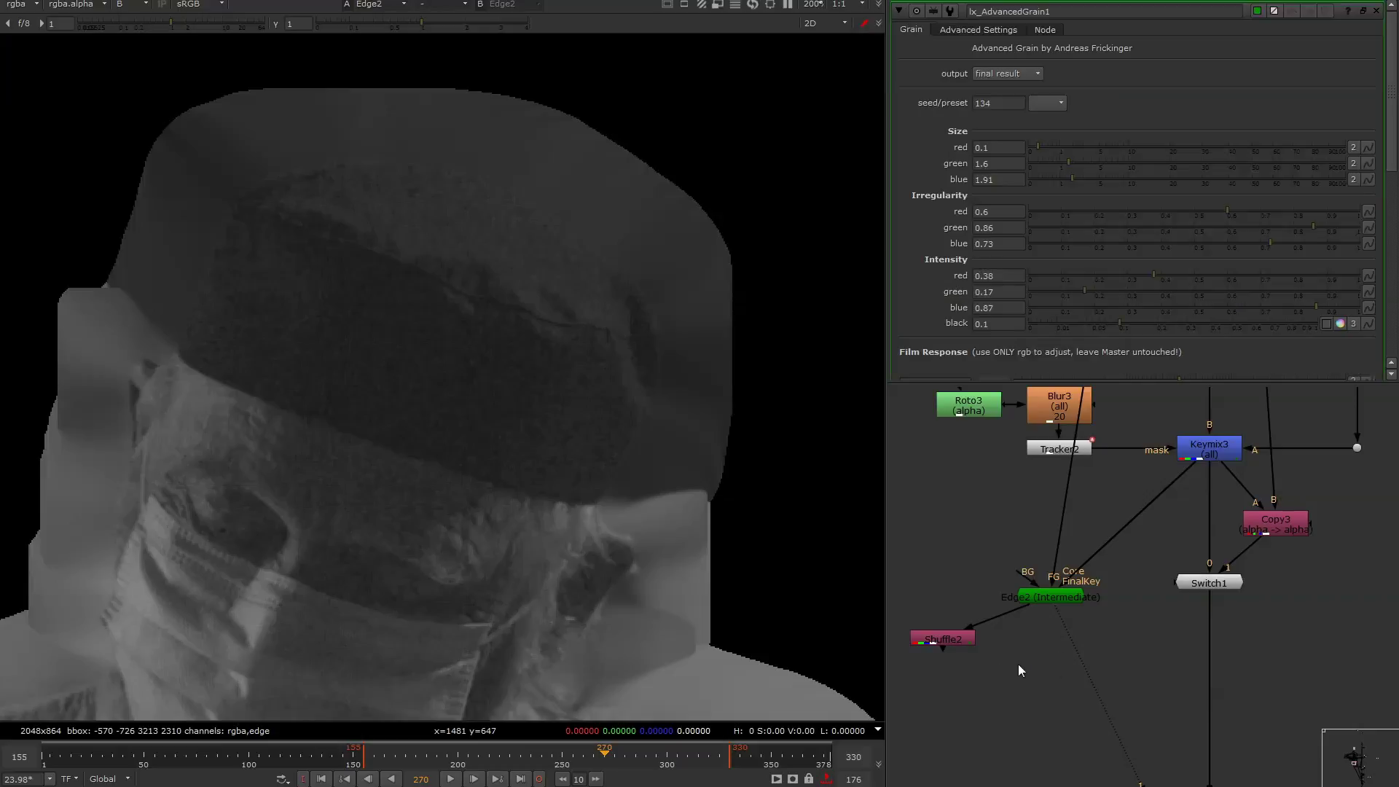
{"action": "left_click", "coordinate": [1033, 653]}
{"action": "left_click_drag", "start_coordinate": [1033, 654], "coordinate": [1058, 616]}
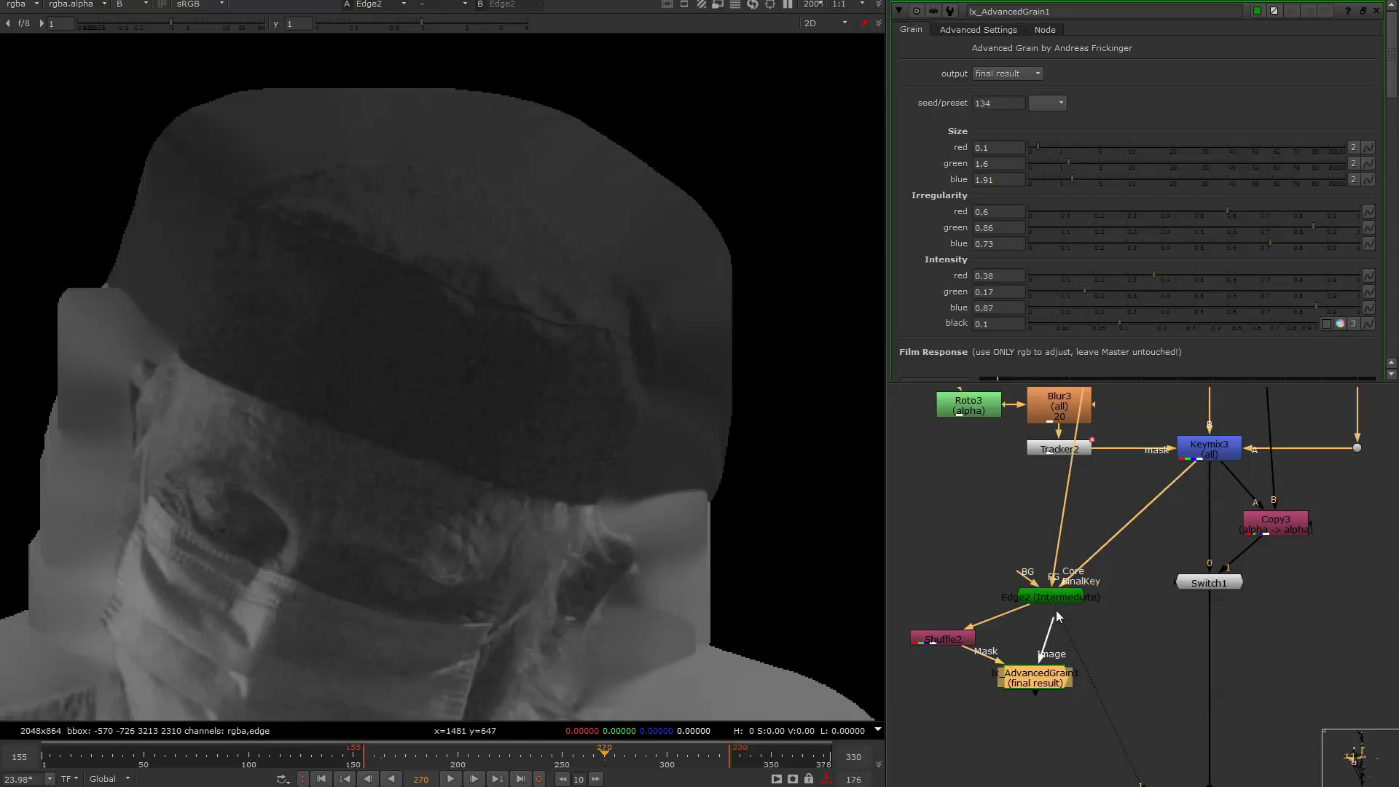
{"action": "left_click_drag", "start_coordinate": [1024, 673], "coordinate": [1029, 674]}
View the AdvancedGrain result at the cap's edge and toggle the node off and on to compare the grain.
{"action": "key", "text": "1"}
{"action": "left_click", "coordinate": [956, 592]}
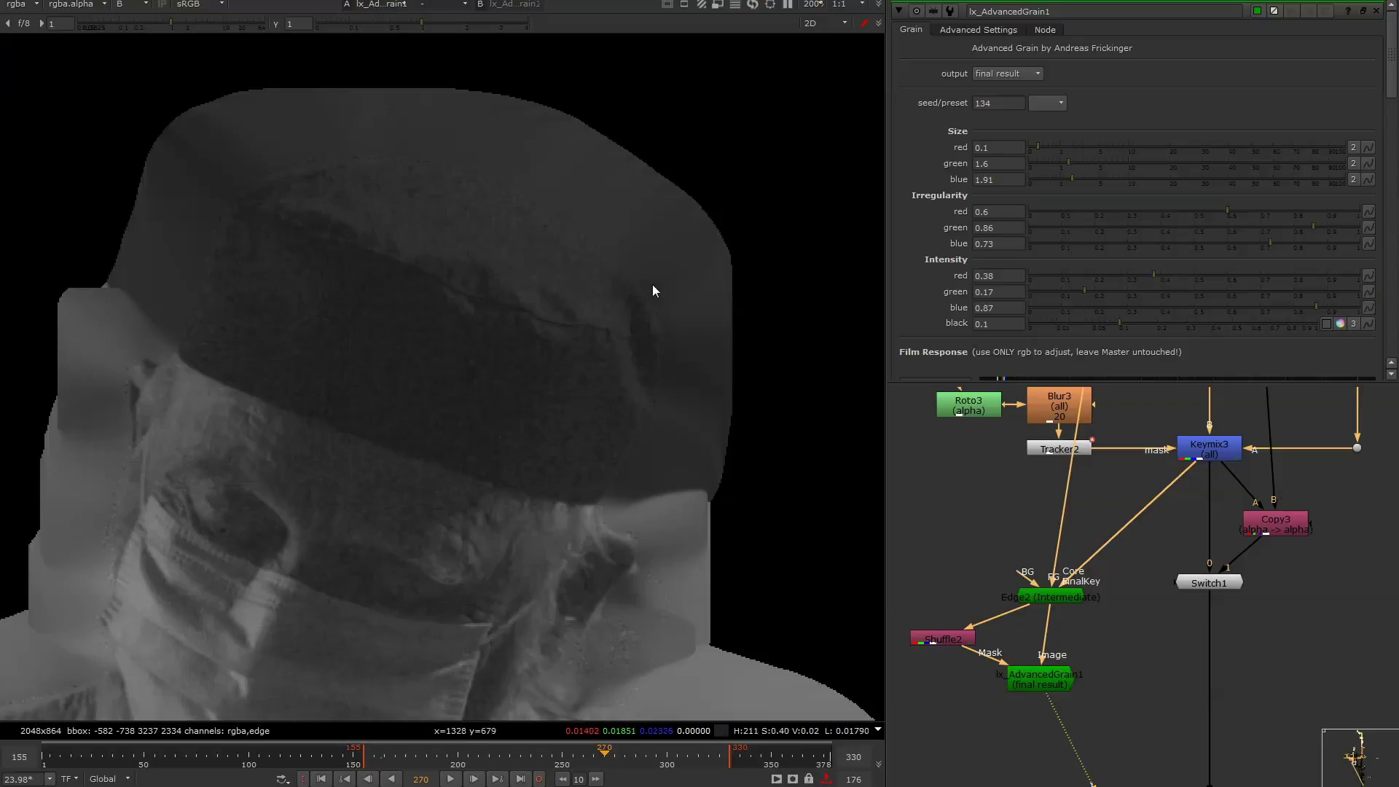
{"action": "scroll", "coordinate": [641, 301], "scroll_direction": "up", "scroll_amount": 8}
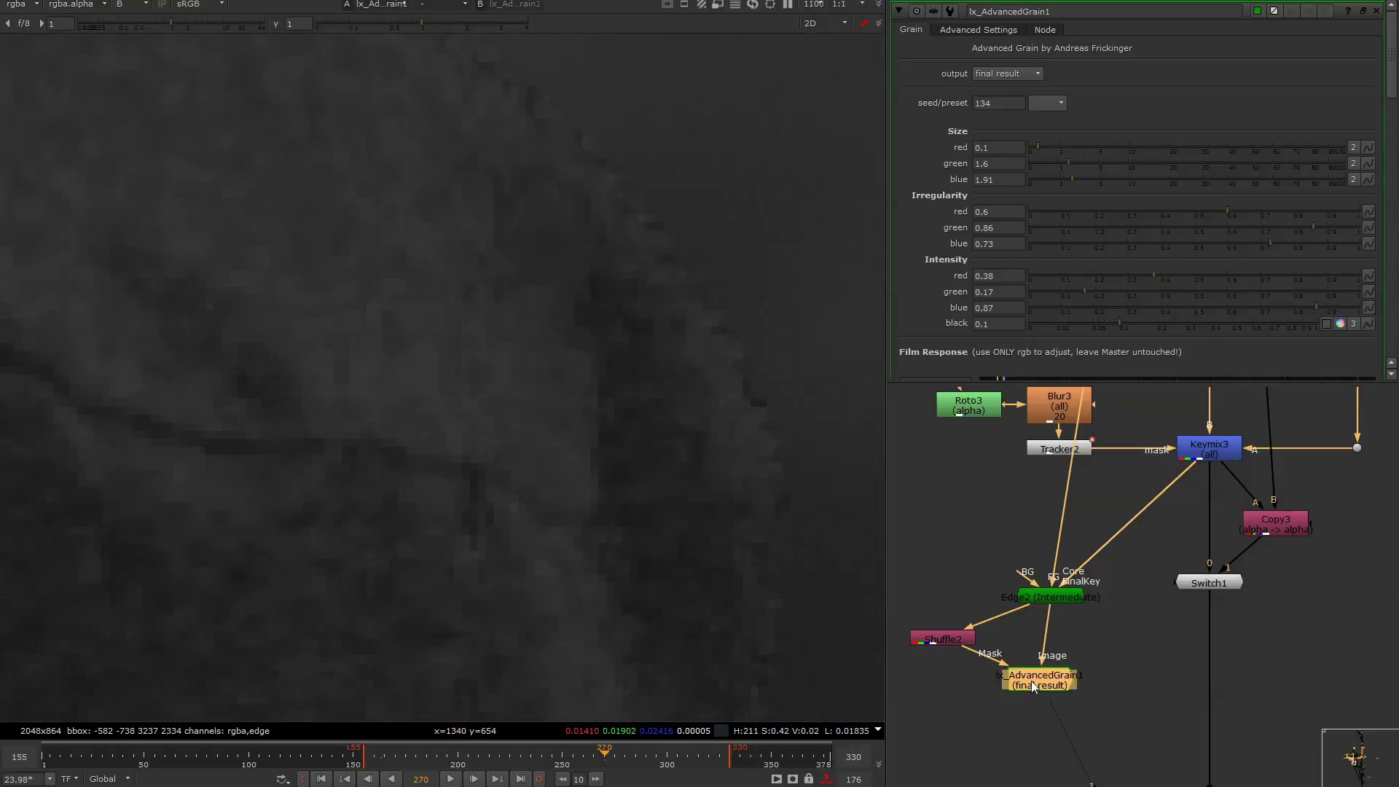
{"action": "left_click", "coordinate": [1039, 680]}
{"action": "key", "text": "d"}
{"action": "key", "text": "d"}
{"action": "key", "text": "d"}
{"action": "key", "text": "d"}
{"action": "key", "text": "d"}
{"action": "key", "text": "d"}
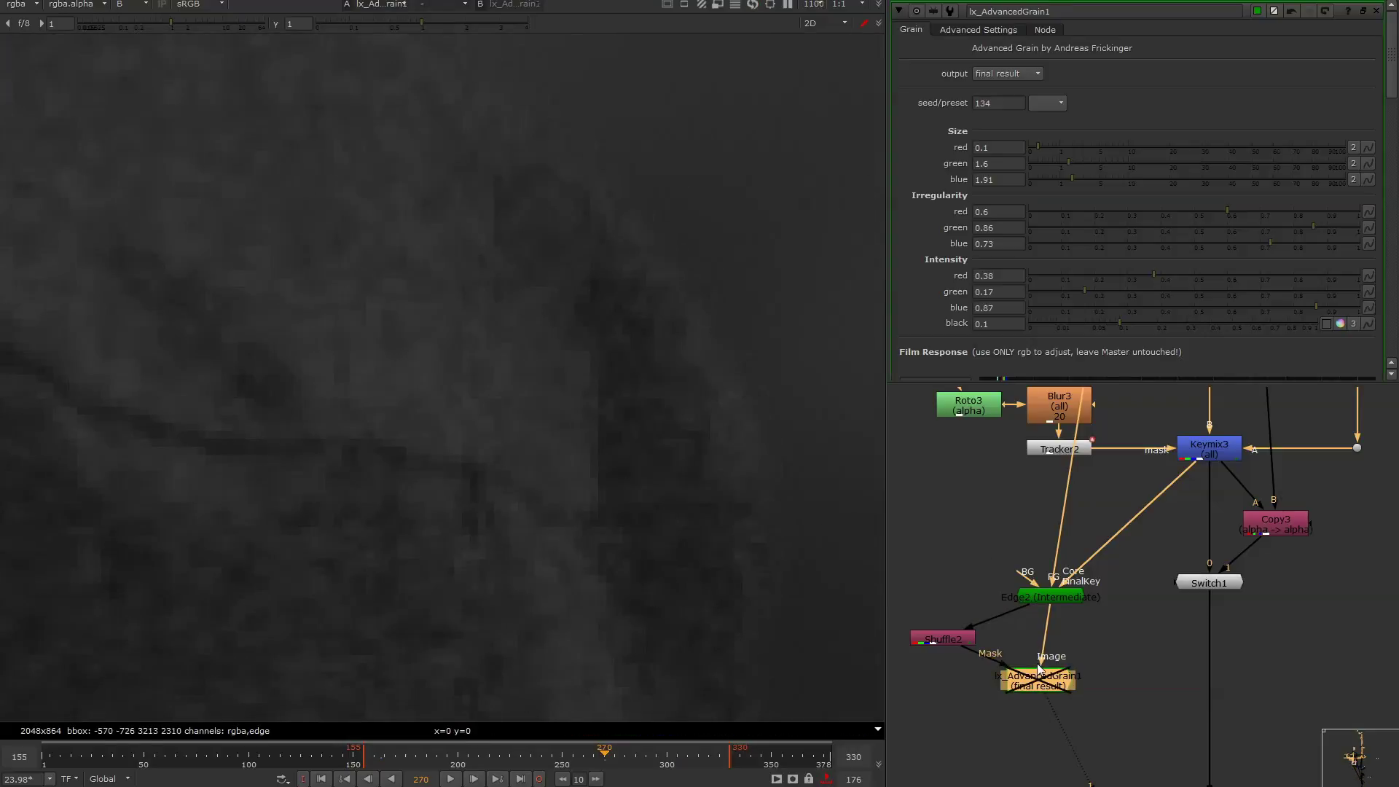
{"action": "key", "text": "d"}
View the Shuffle2 edge matte, close the grain and Shuffle2 properties, and raise Edge2's edge start to 5.5.
{"action": "left_click", "coordinate": [956, 641]}
{"action": "key", "text": "1"}
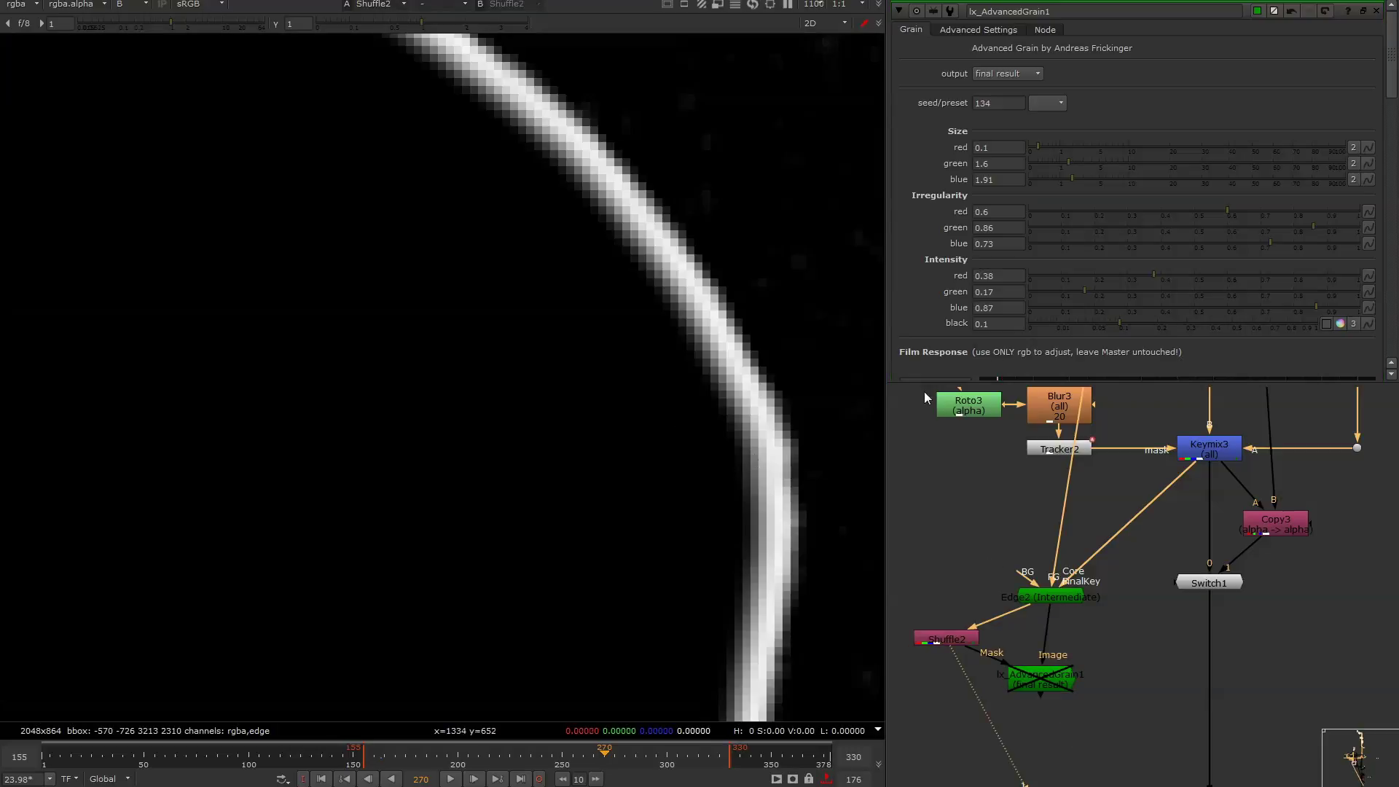
{"action": "left_click", "coordinate": [1376, 11]}
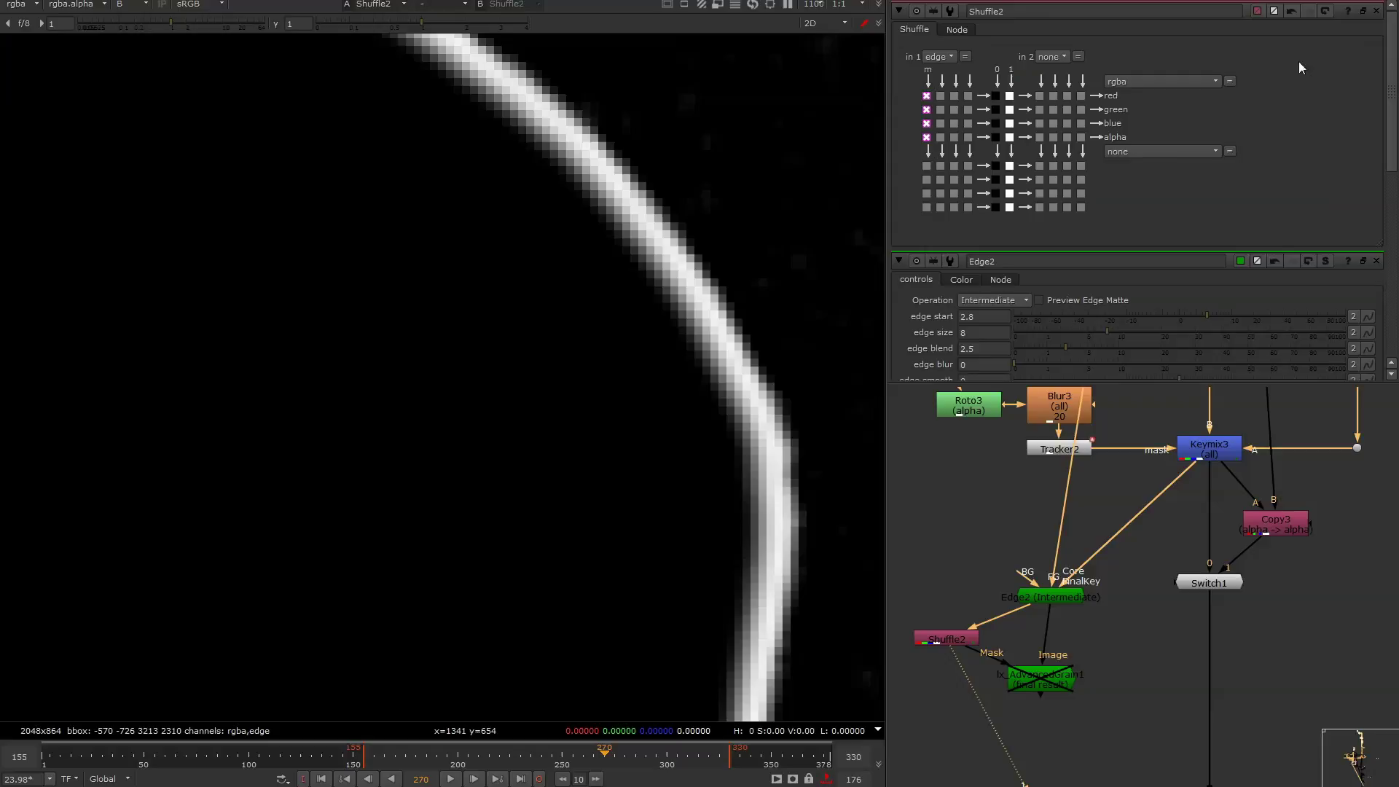
{"action": "left_click", "coordinate": [1374, 11]}
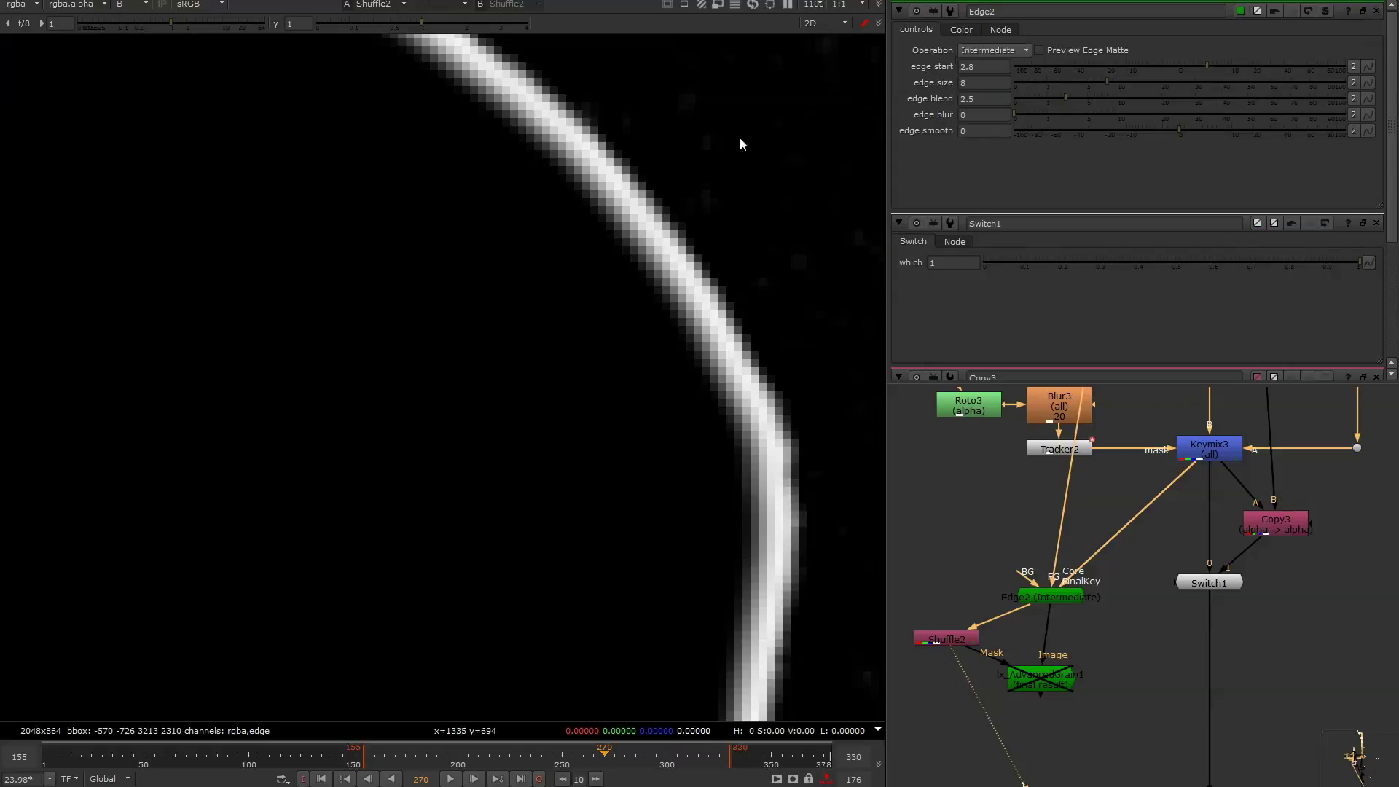
{"action": "scroll", "coordinate": [536, 310], "scroll_direction": "down", "scroll_amount": 5}
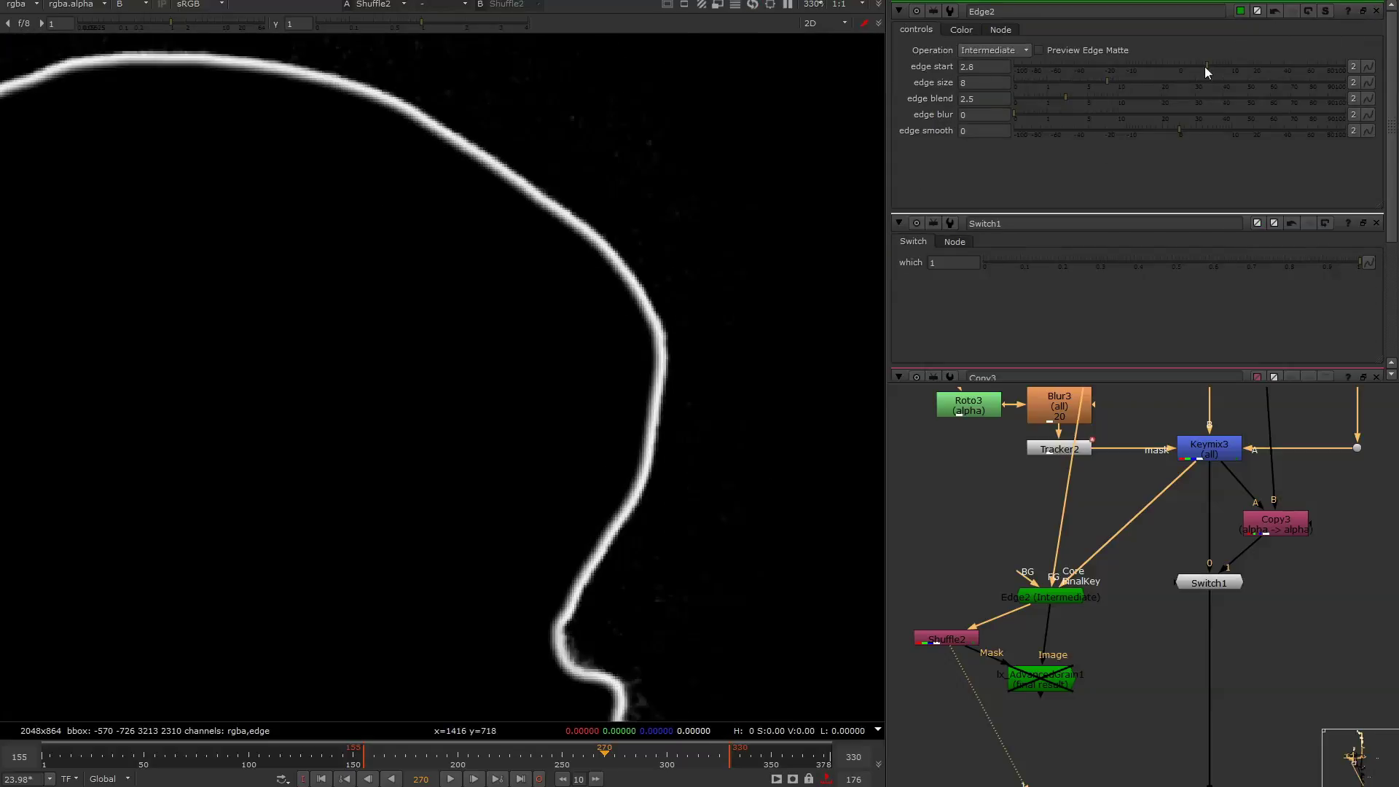
{"action": "mouse_move", "coordinate": [1205, 67]}
{"action": "left_mouse_down"}
{"action": "mouse_move", "coordinate": [1300, 73]}
{"action": "mouse_move", "coordinate": [1208, 77]}
{"action": "mouse_move", "coordinate": [1224, 77]}
{"action": "left_mouse_up"}
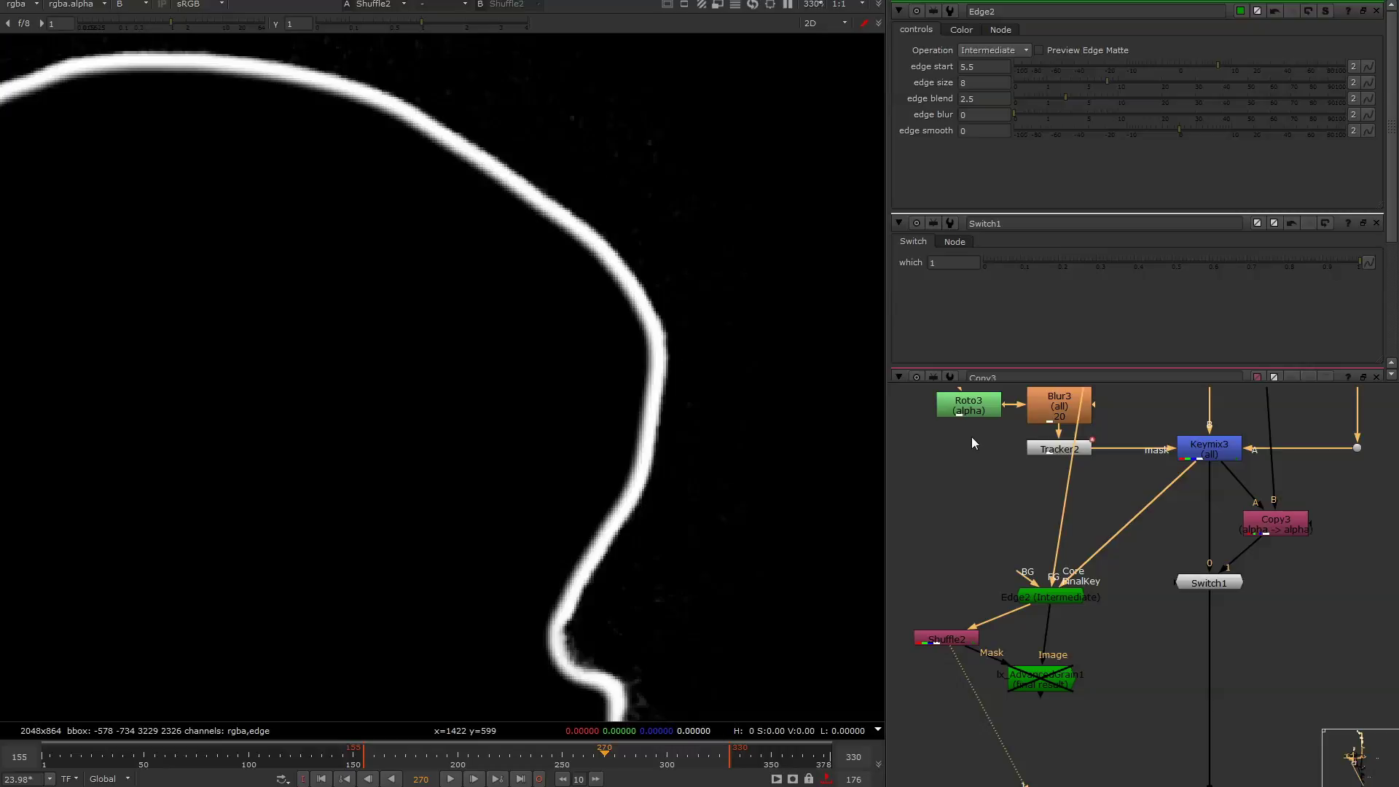
Show Edge2's color settings and locate the unconnected Edge1 test setup with the checkerboard and color bars.
{"action": "left_click", "coordinate": [962, 30]}
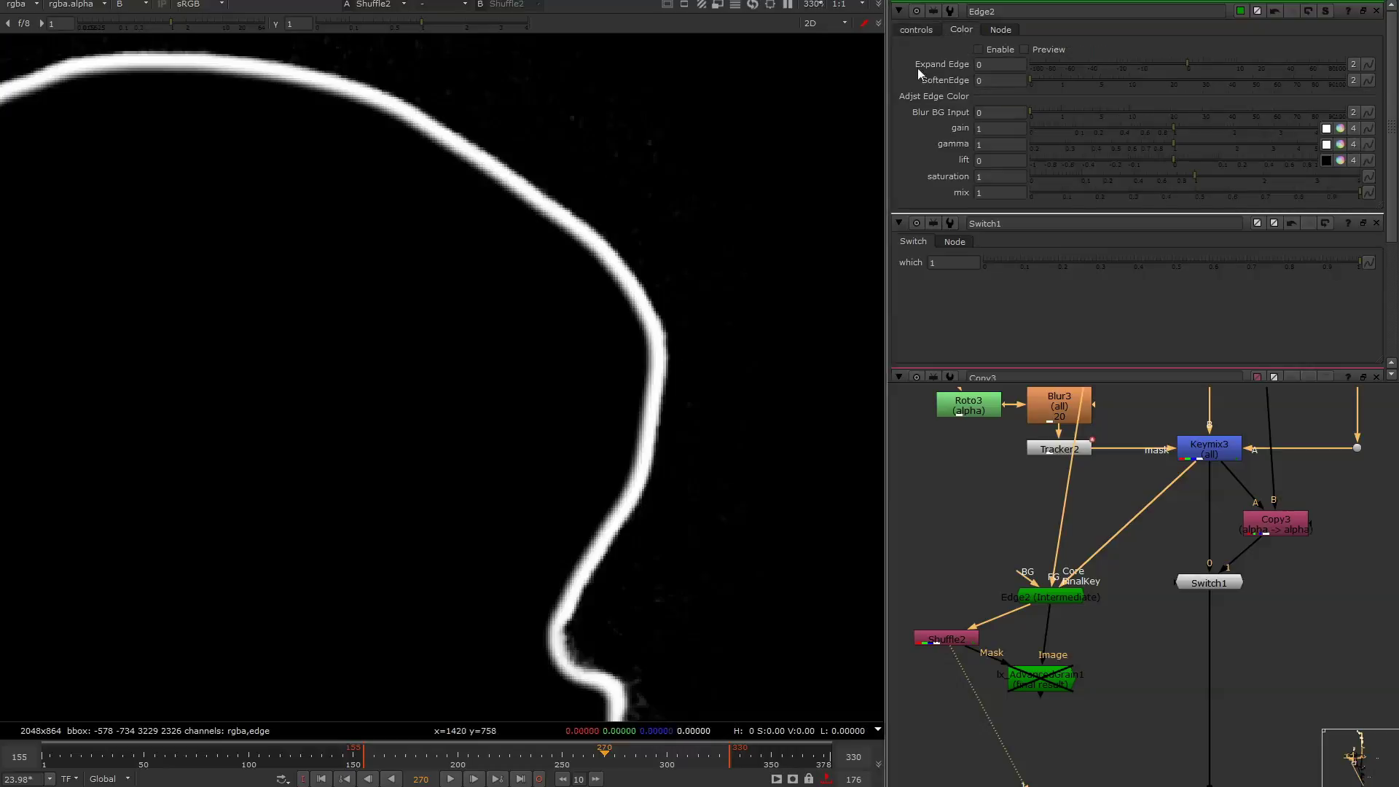
{"action": "scroll", "coordinate": [923, 582], "scroll_direction": "down", "scroll_amount": 5}
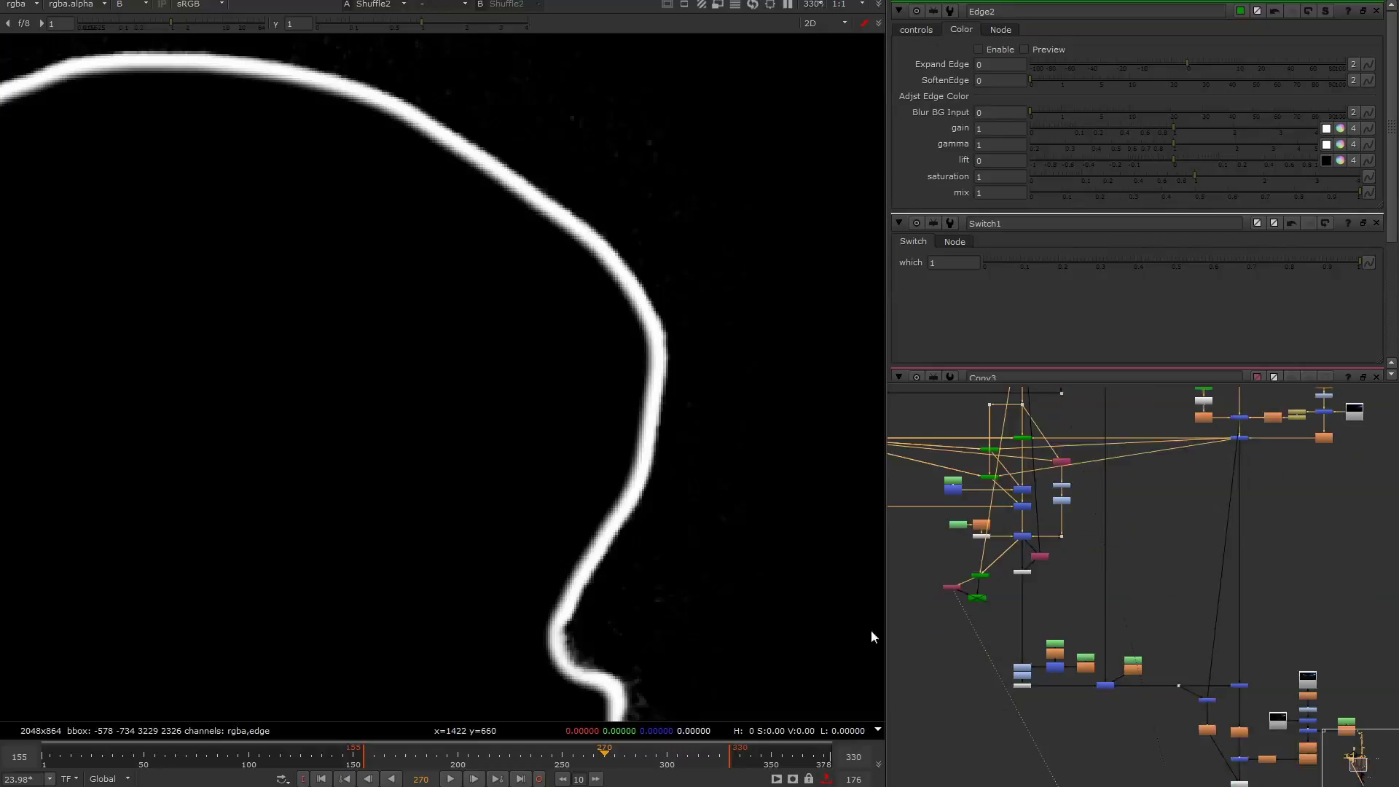
{"action": "scroll", "coordinate": [954, 601], "scroll_direction": "down", "scroll_amount": 3}
{"action": "middle_click_drag", "start_coordinate": [1188, 577], "coordinate": [976, 621]}
{"action": "scroll", "coordinate": [1174, 554], "scroll_direction": "up", "scroll_amount": 3}
{"action": "scroll", "coordinate": [1173, 554], "scroll_direction": "up", "scroll_amount": 8}
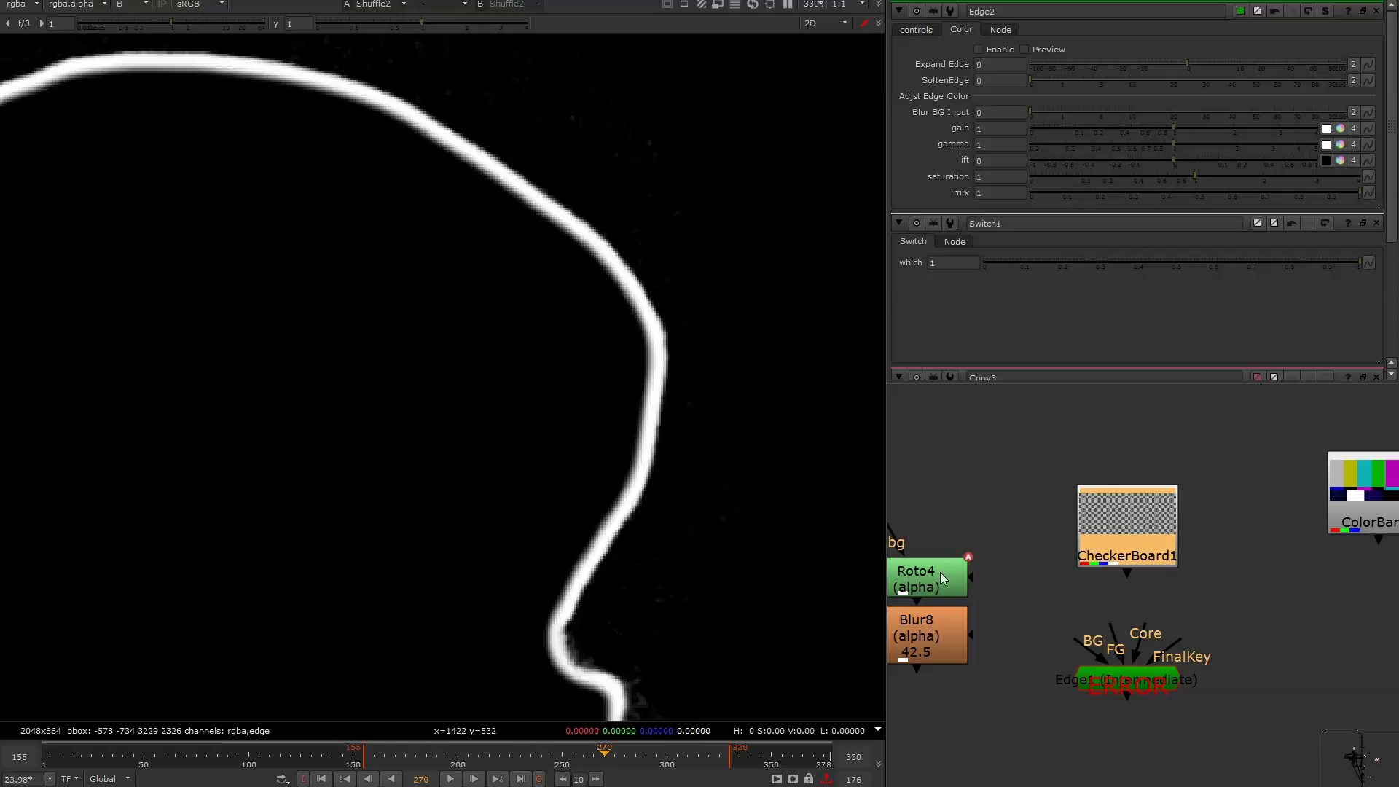
{"action": "left_click", "coordinate": [940, 572]}
{"action": "middle_click_drag", "start_coordinate": [1393, 497], "coordinate": [1281, 504]}
{"action": "left_click", "coordinate": [1284, 505]}
{"action": "middle_click_drag", "start_coordinate": [1014, 639], "coordinate": [1132, 589]}
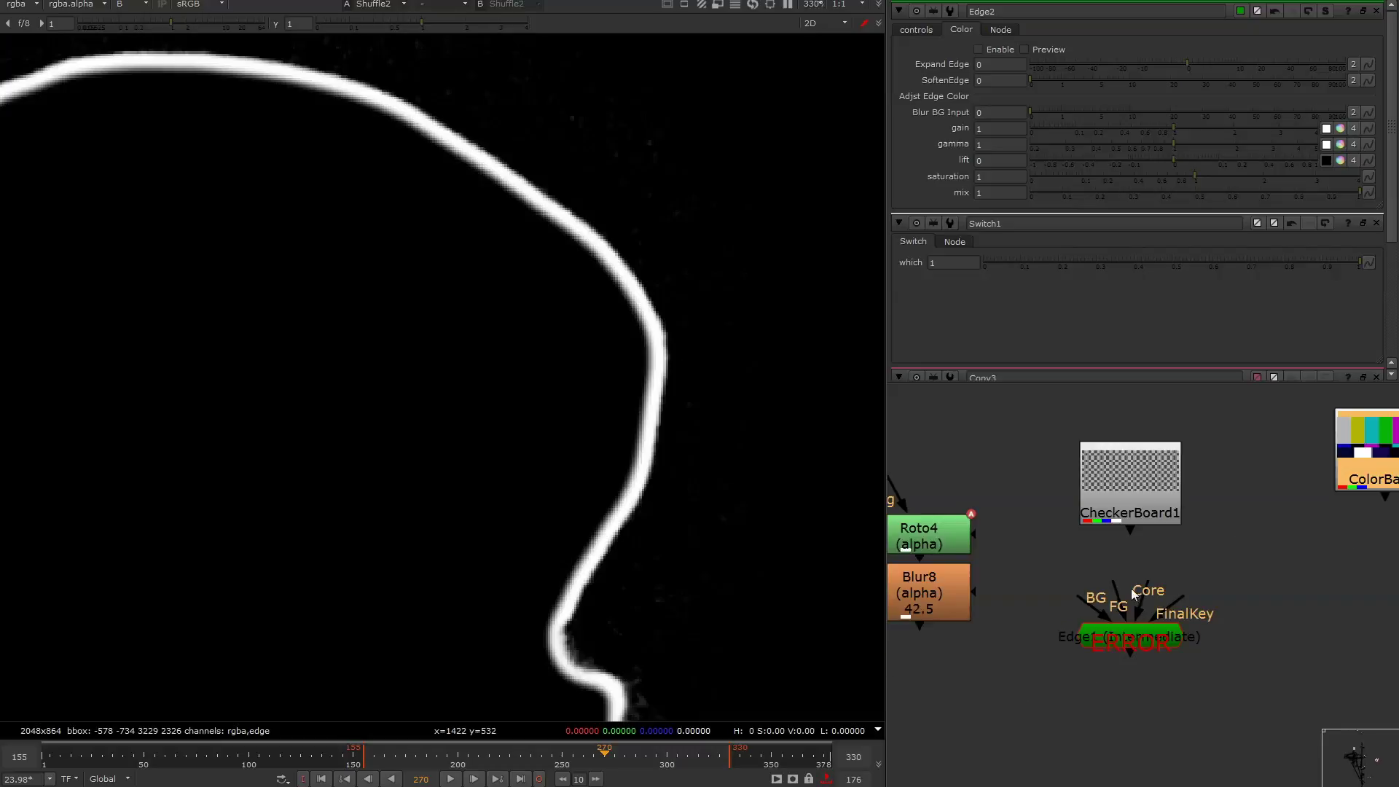
Connect Edge1's FG input to CheckerBoard1, Core to Roto4, FinalKey to Blur8 and BG to ColorBars1.
{"action": "left_click_drag", "start_coordinate": [1138, 642], "coordinate": [1146, 648]}
{"action": "left_click", "coordinate": [1142, 566]}
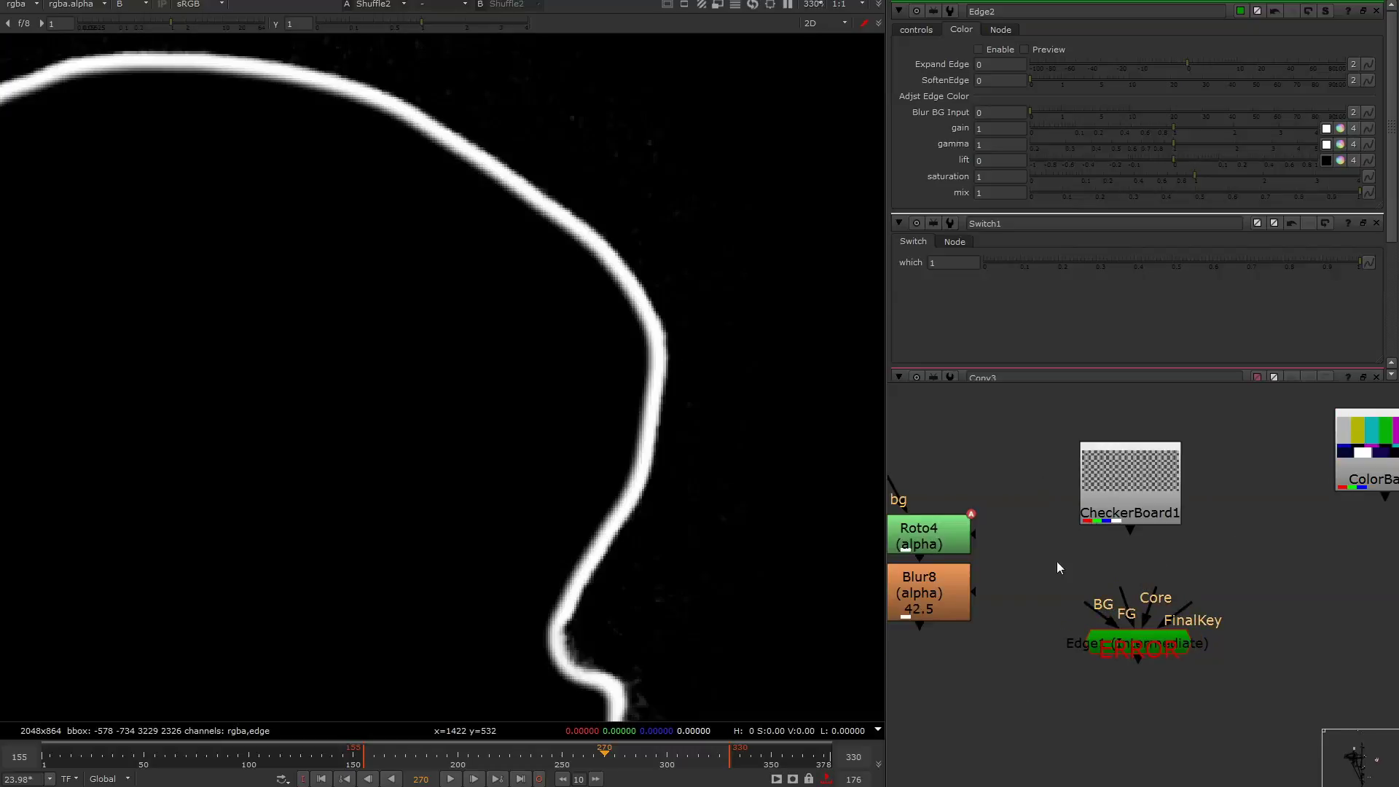
{"action": "left_click_drag", "start_coordinate": [1120, 587], "coordinate": [1130, 496]}
{"action": "left_click_drag", "start_coordinate": [1166, 604], "coordinate": [937, 592]}
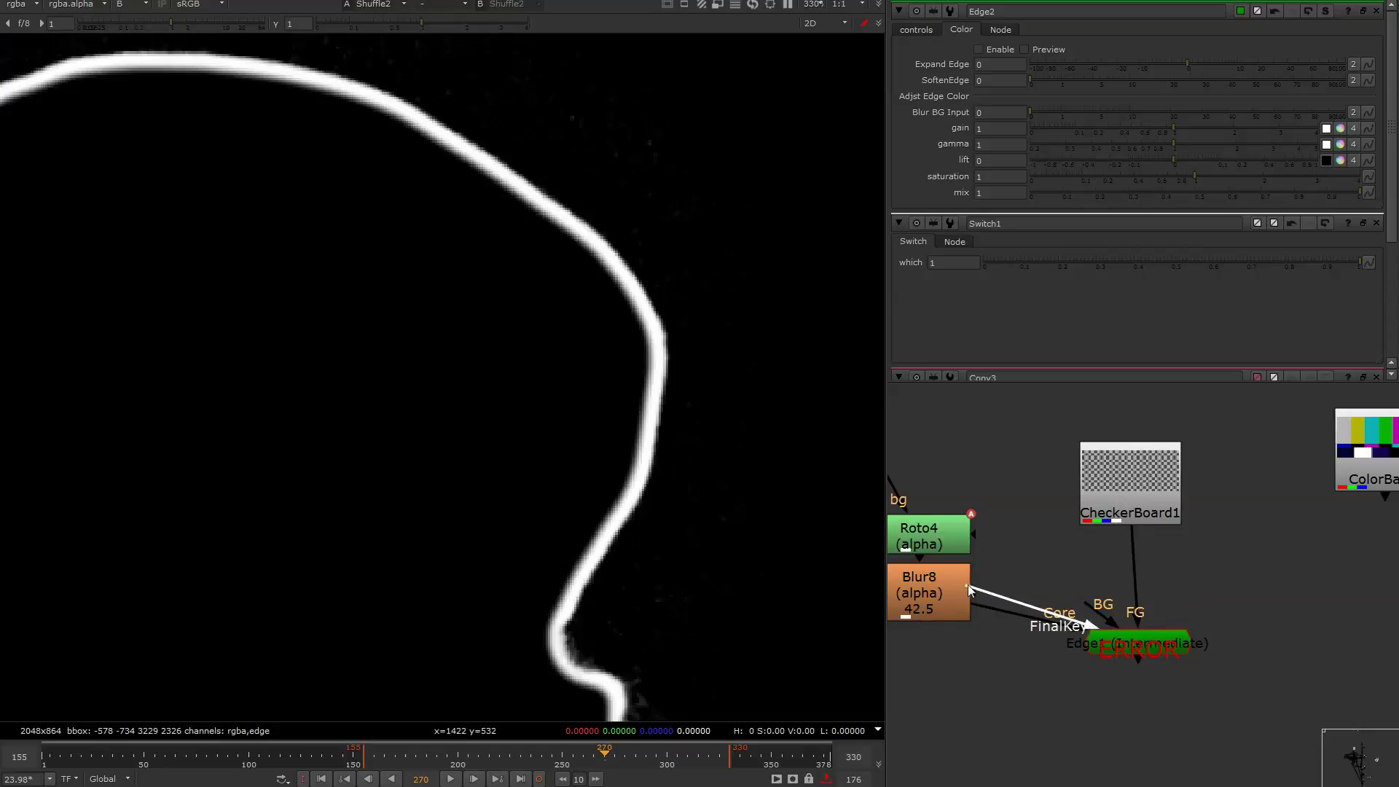
{"action": "left_click_drag", "start_coordinate": [1014, 612], "coordinate": [948, 527]}
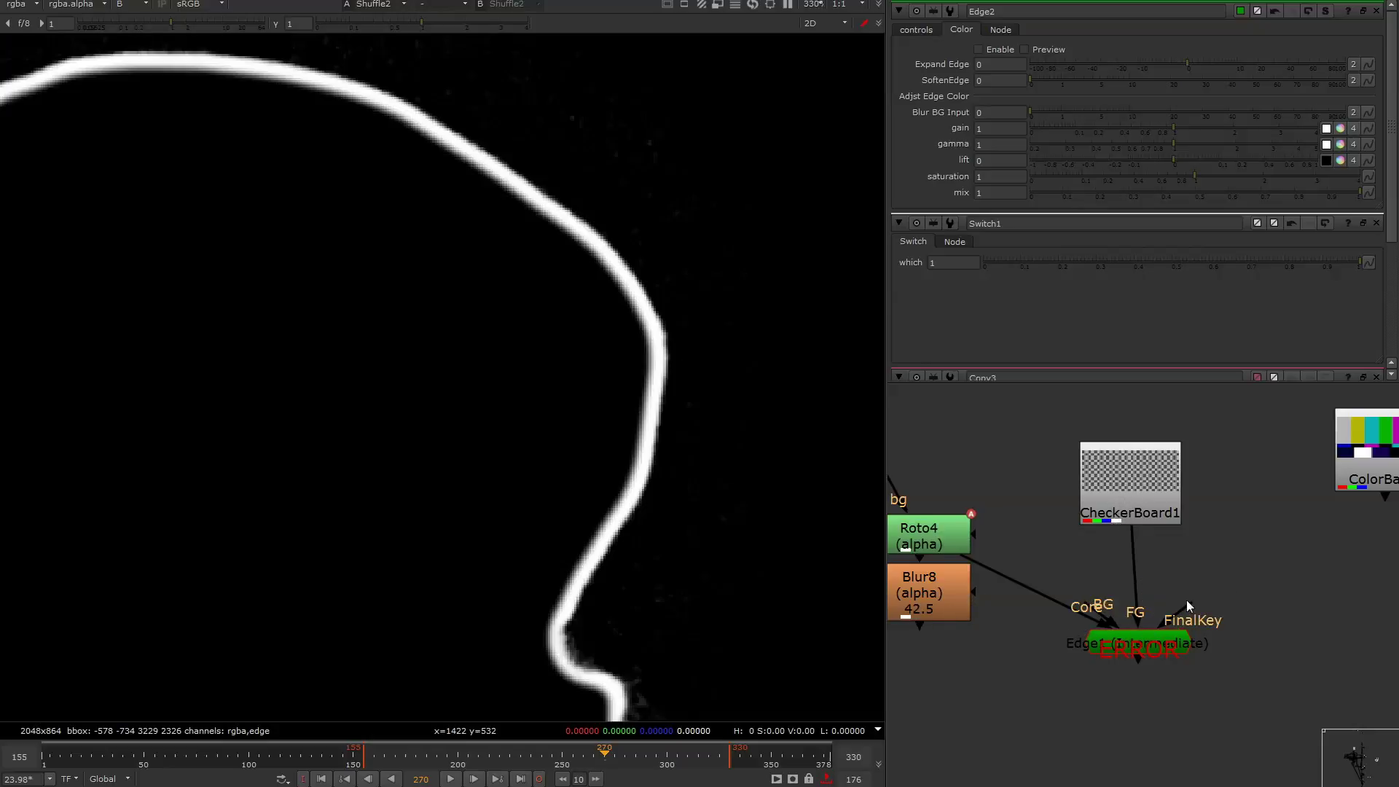
{"action": "left_click_drag", "start_coordinate": [1185, 602], "coordinate": [955, 599]}
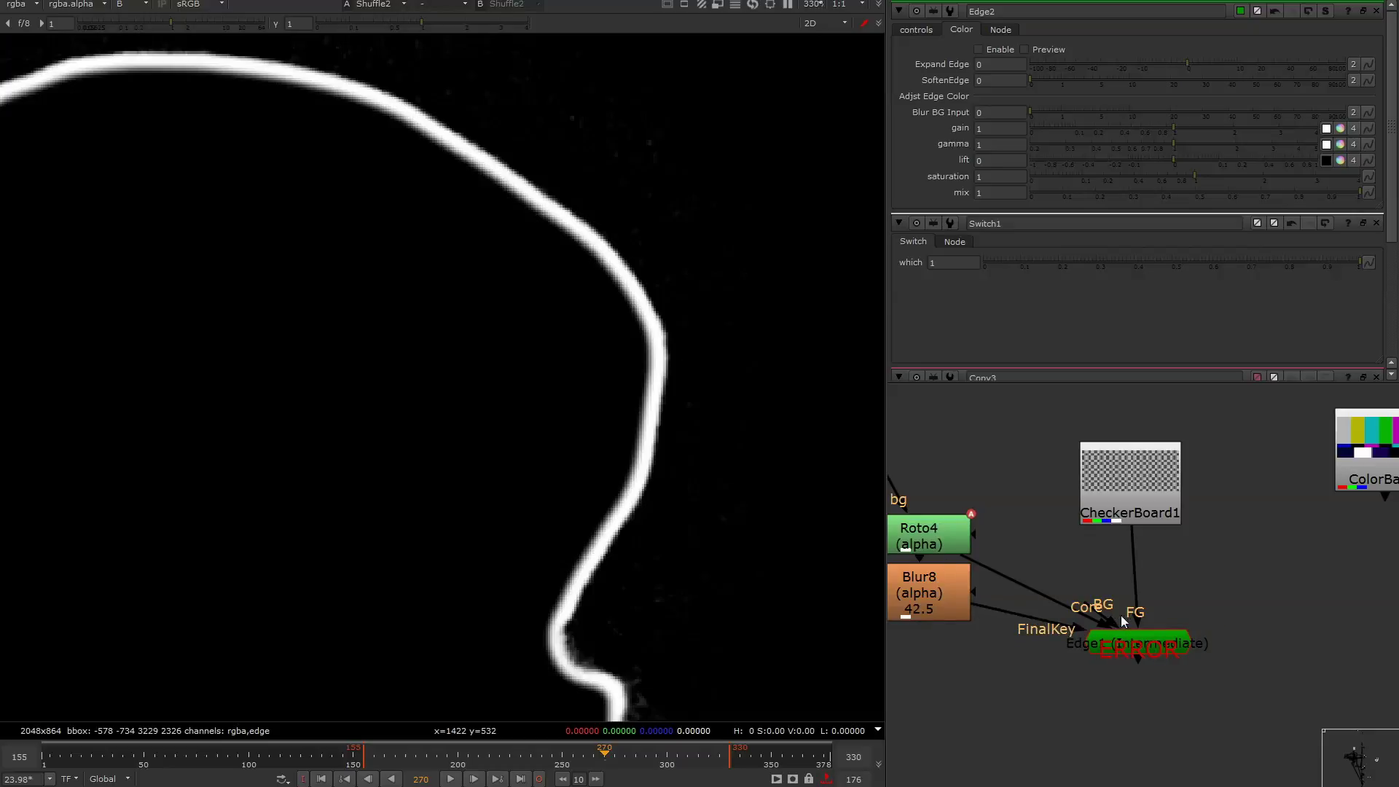
{"action": "left_click_drag", "start_coordinate": [1104, 608], "coordinate": [1349, 458]}
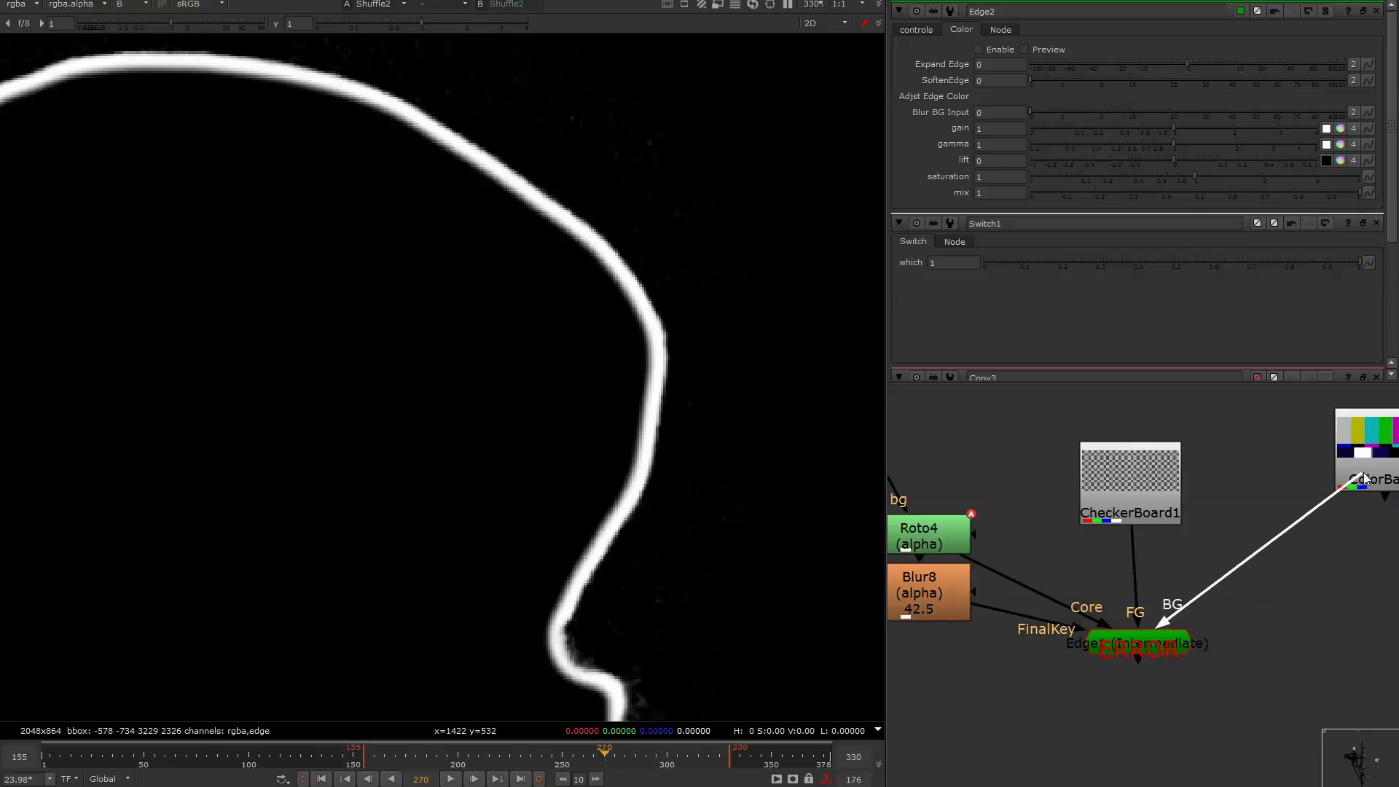
View Edge1's output, compare its blue channel with full color, and fit the whole image in the viewer.
{"action": "left_click", "coordinate": [1170, 645]}
{"action": "key", "text": "1"}
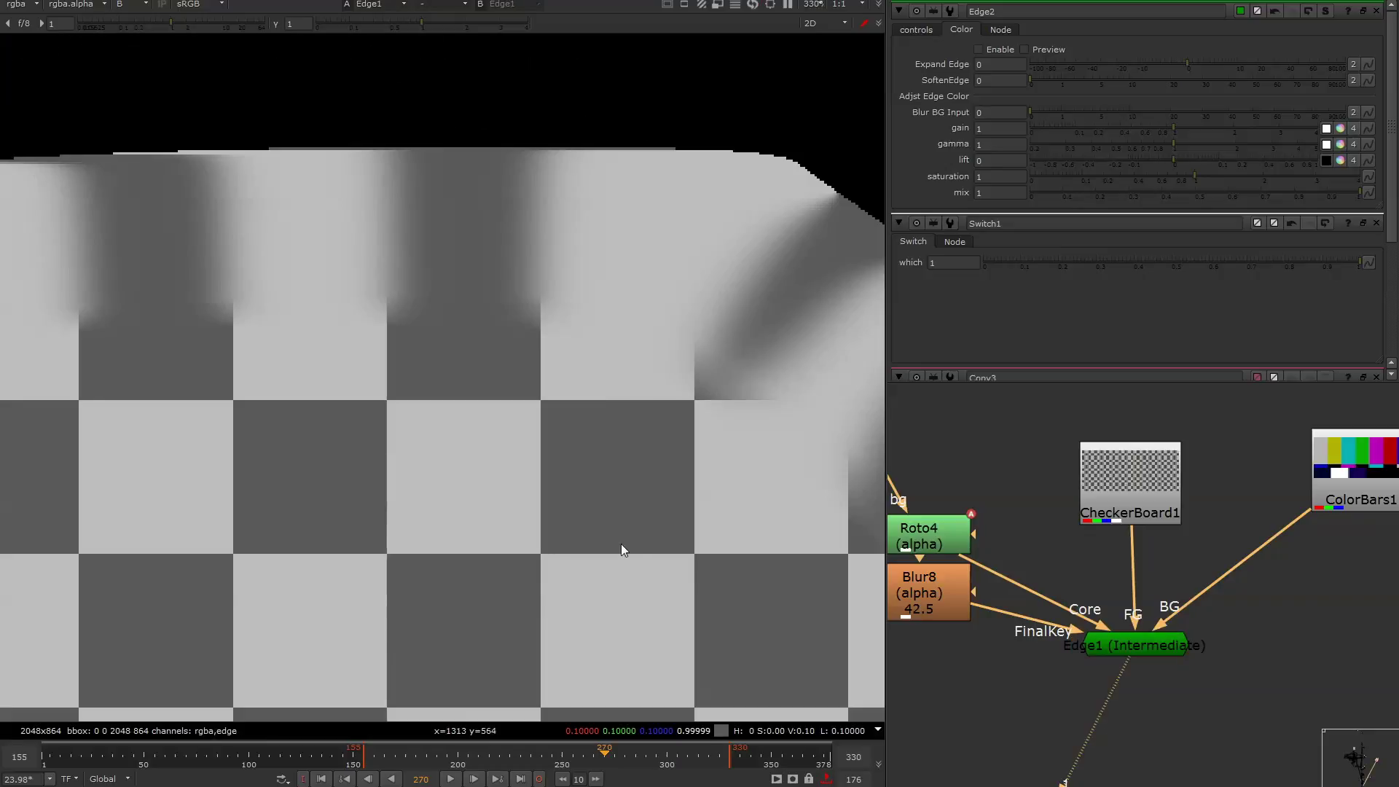
{"action": "scroll", "coordinate": [659, 445], "scroll_direction": "down", "scroll_amount": 5}
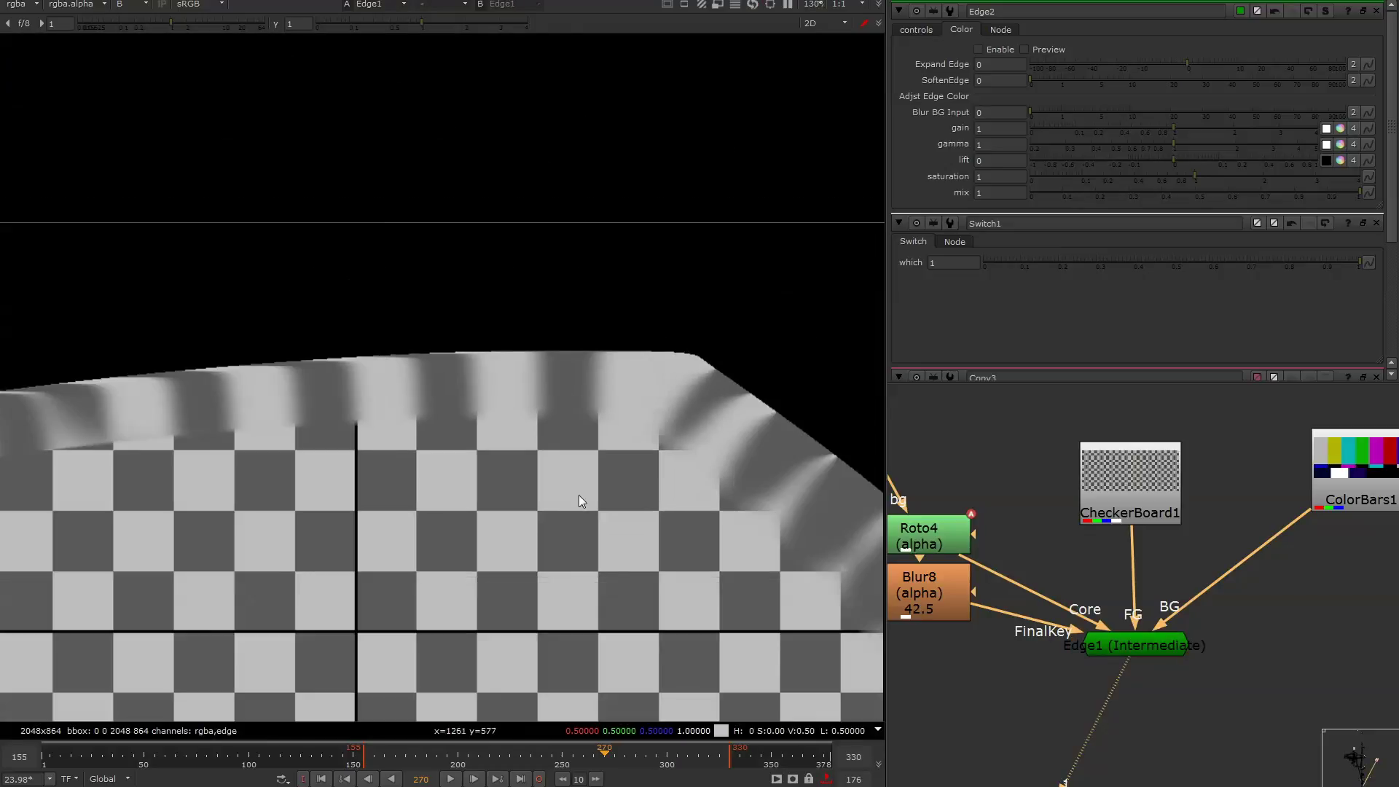
{"action": "key", "text": "b"}
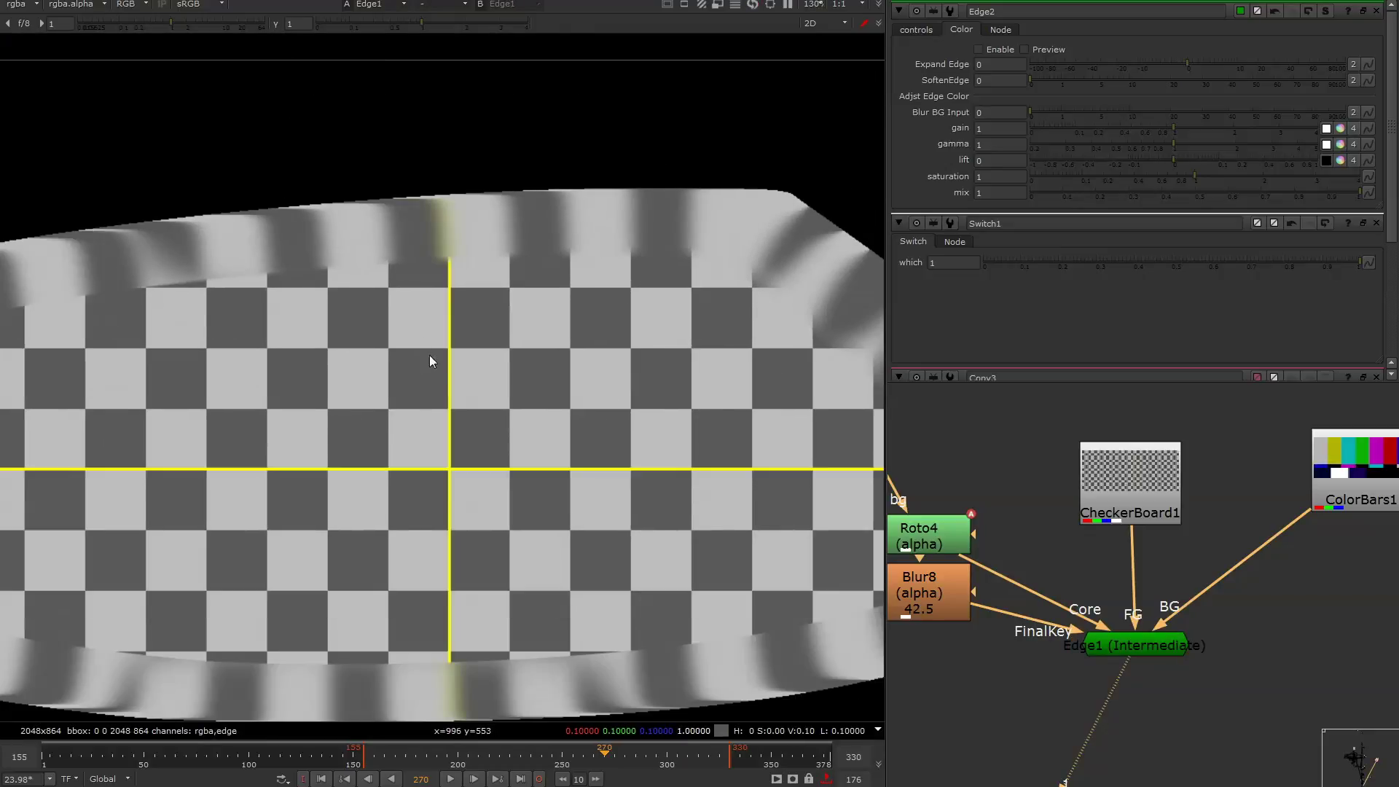
{"action": "key", "text": "b"}
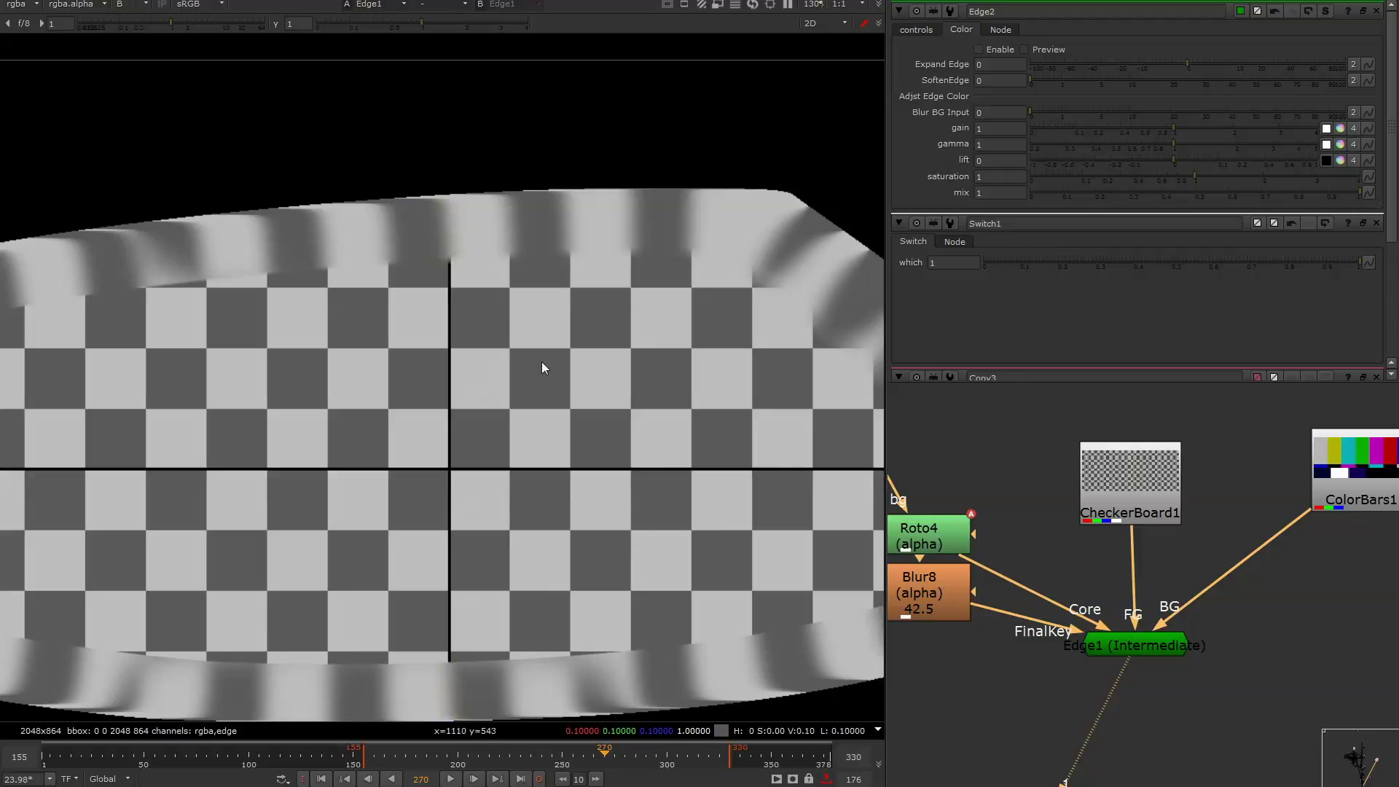
{"action": "key", "text": "b"}
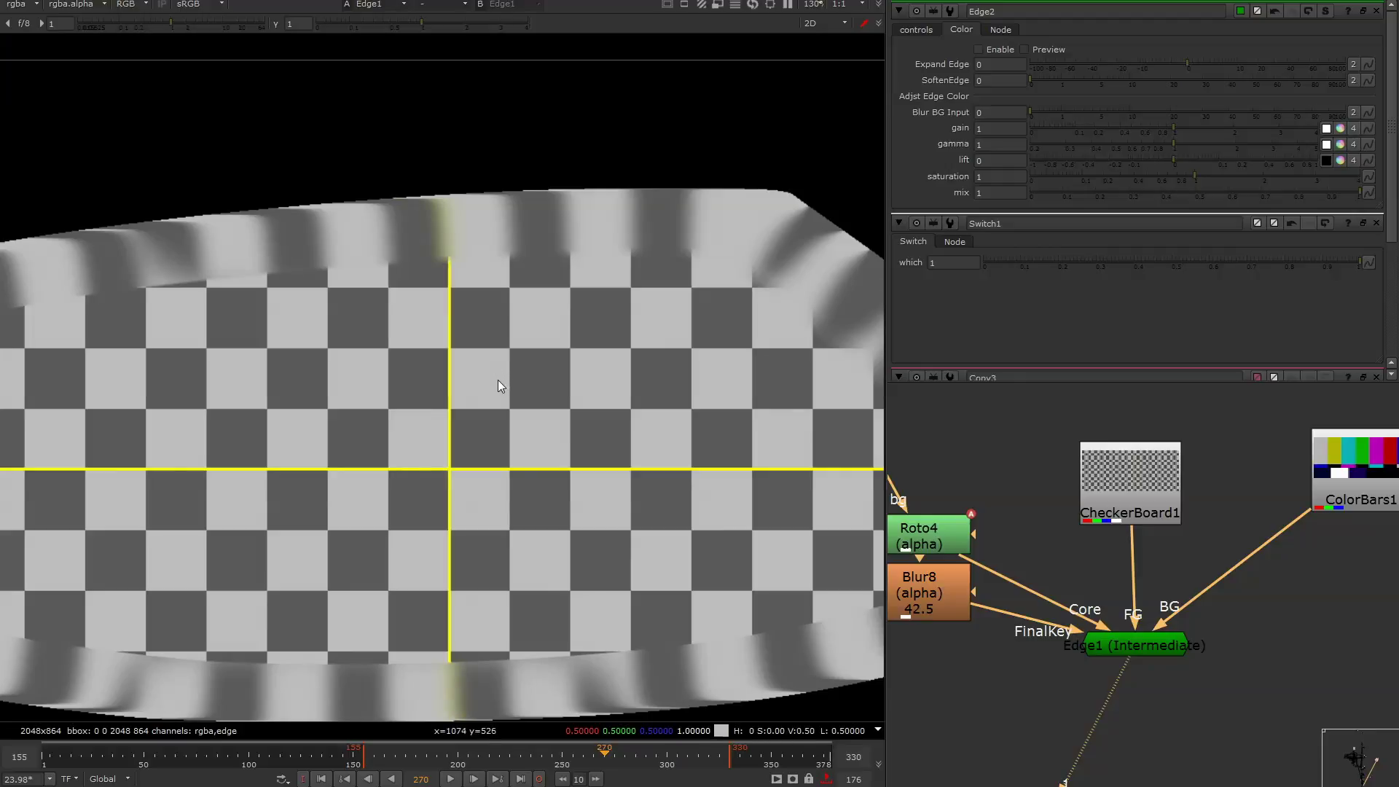
{"action": "key", "text": "f"}
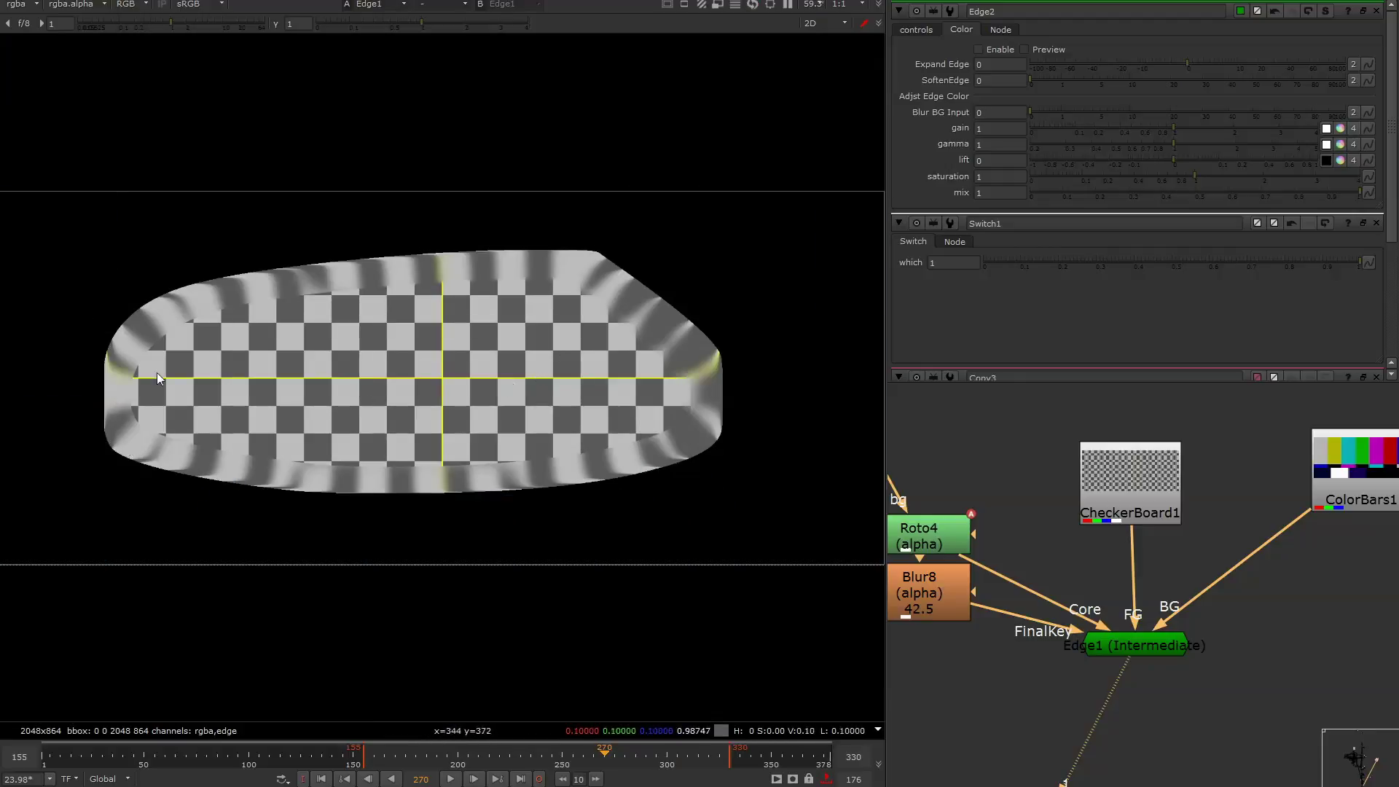
Open Edge1's properties, check the Final operation over the color bars, and return the operation to Intermediate.
{"action": "double_click", "coordinate": [1126, 645]}
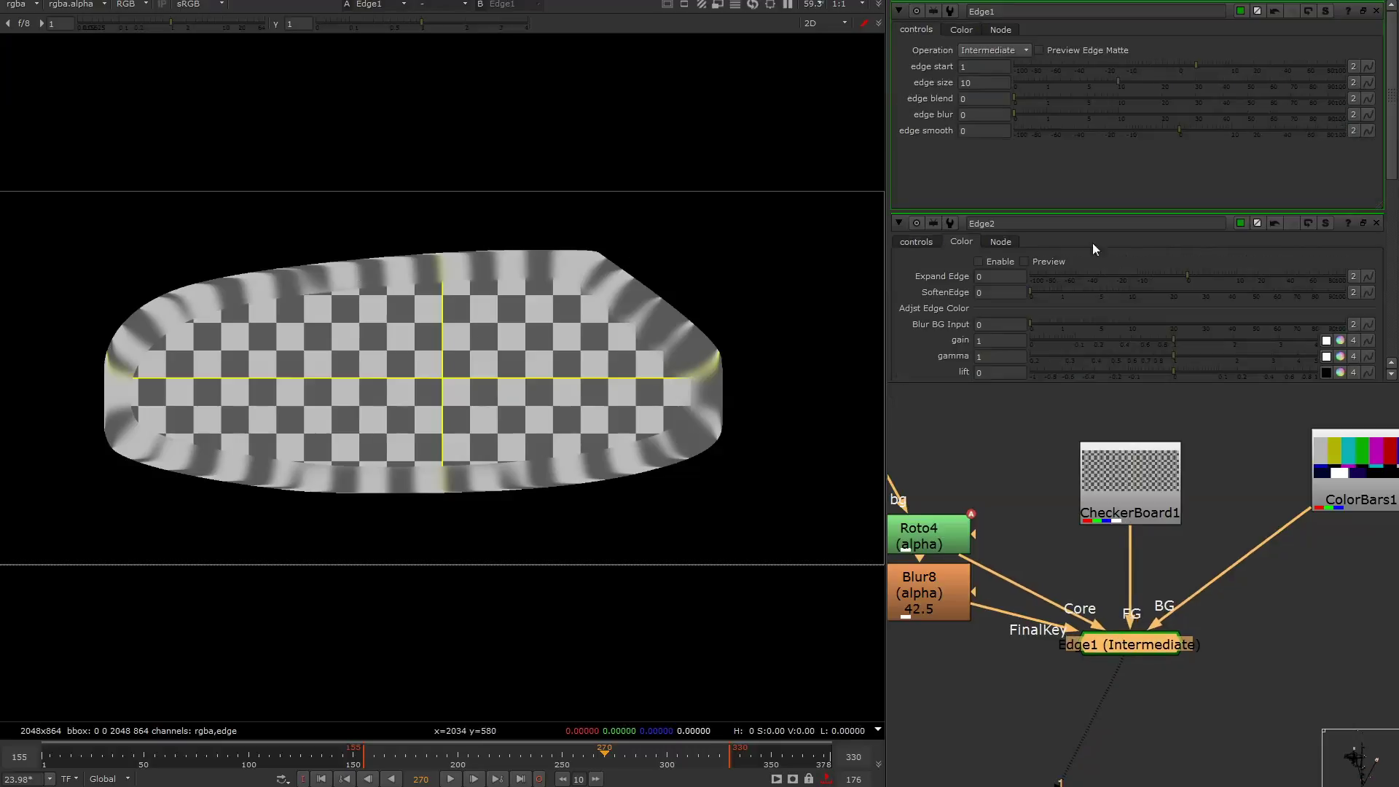
{"action": "left_click", "coordinate": [1005, 51]}
{"action": "left_click", "coordinate": [1005, 42]}
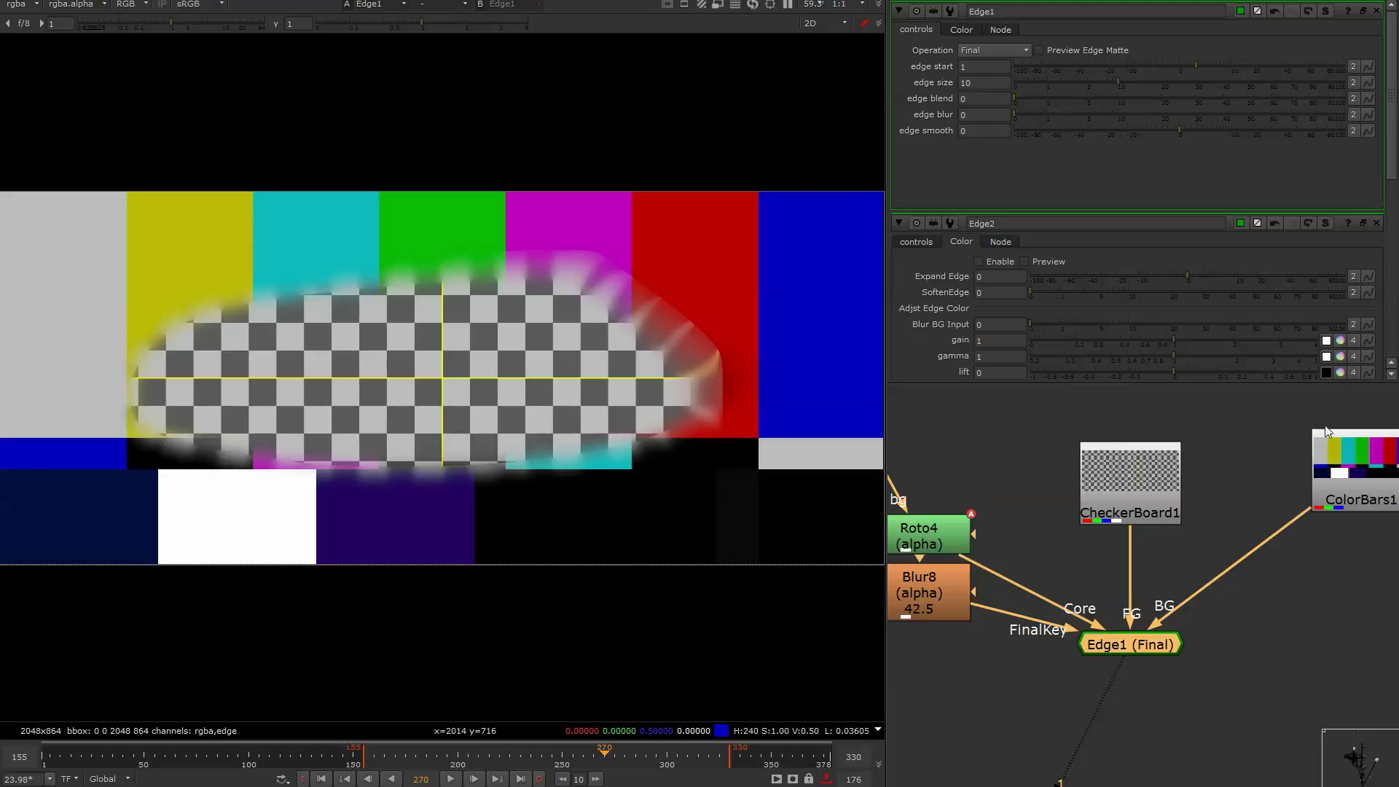
{"action": "left_click", "coordinate": [1028, 51]}
{"action": "left_click", "coordinate": [1039, 67]}
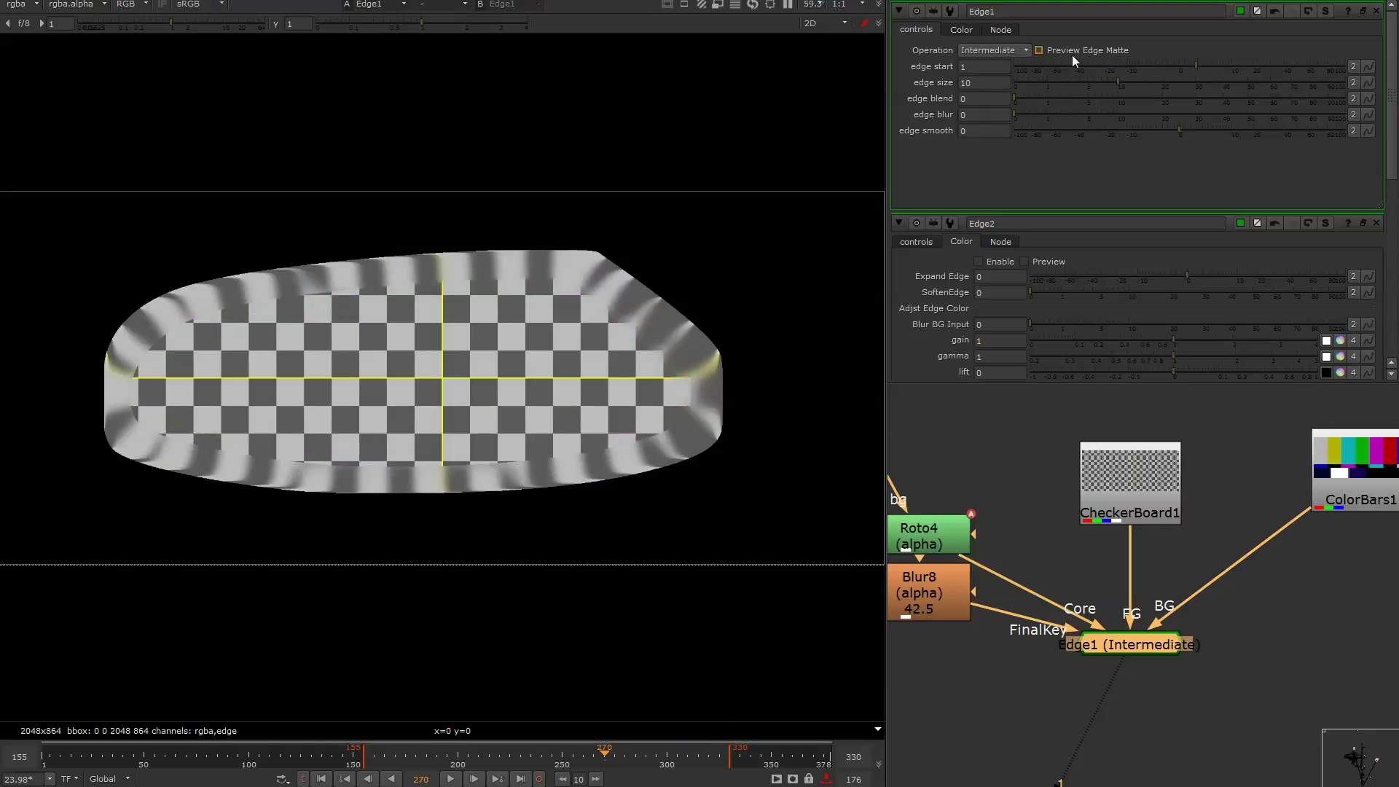
Enable Edge1's edge color adjustment and turn on its Preview overlay.
{"action": "left_click", "coordinate": [960, 30]}
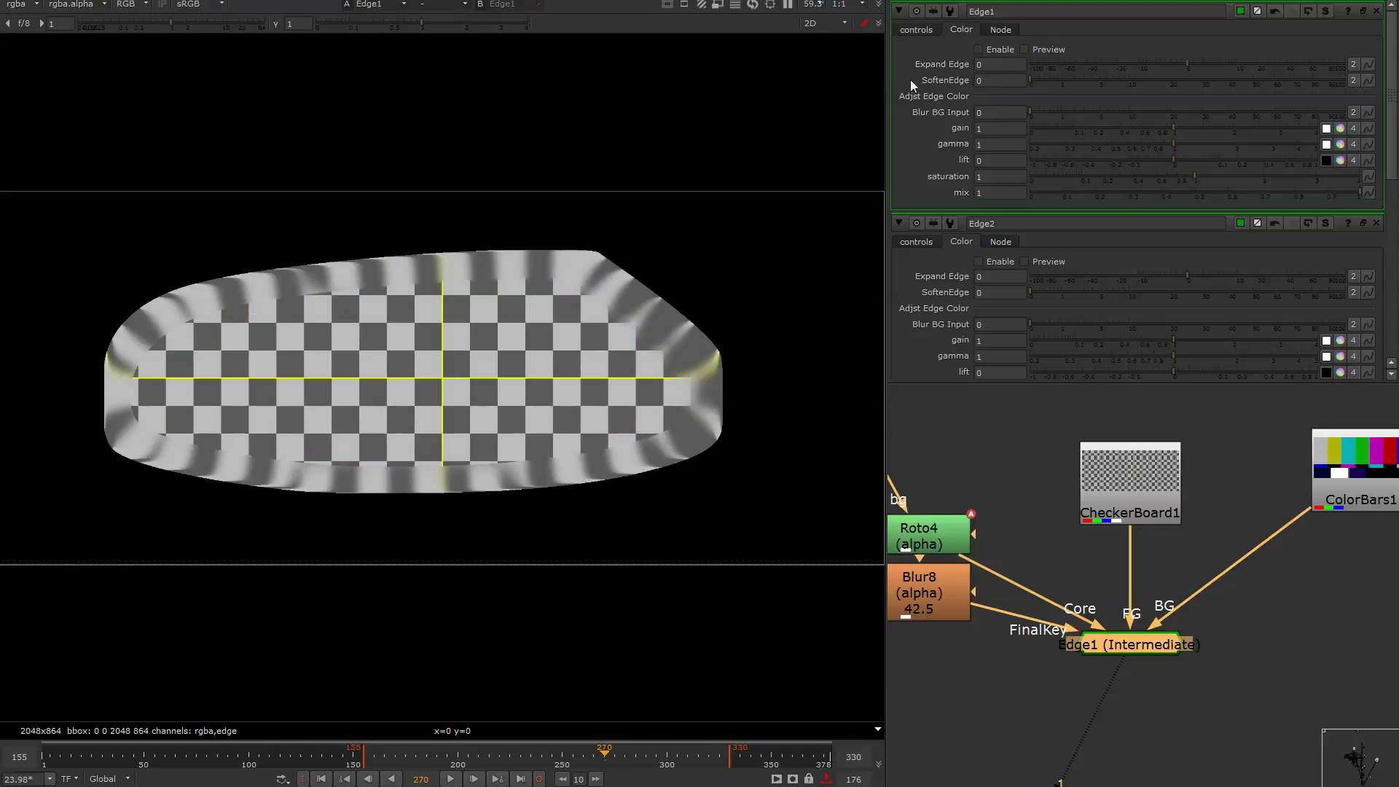
{"action": "left_click", "coordinate": [979, 49]}
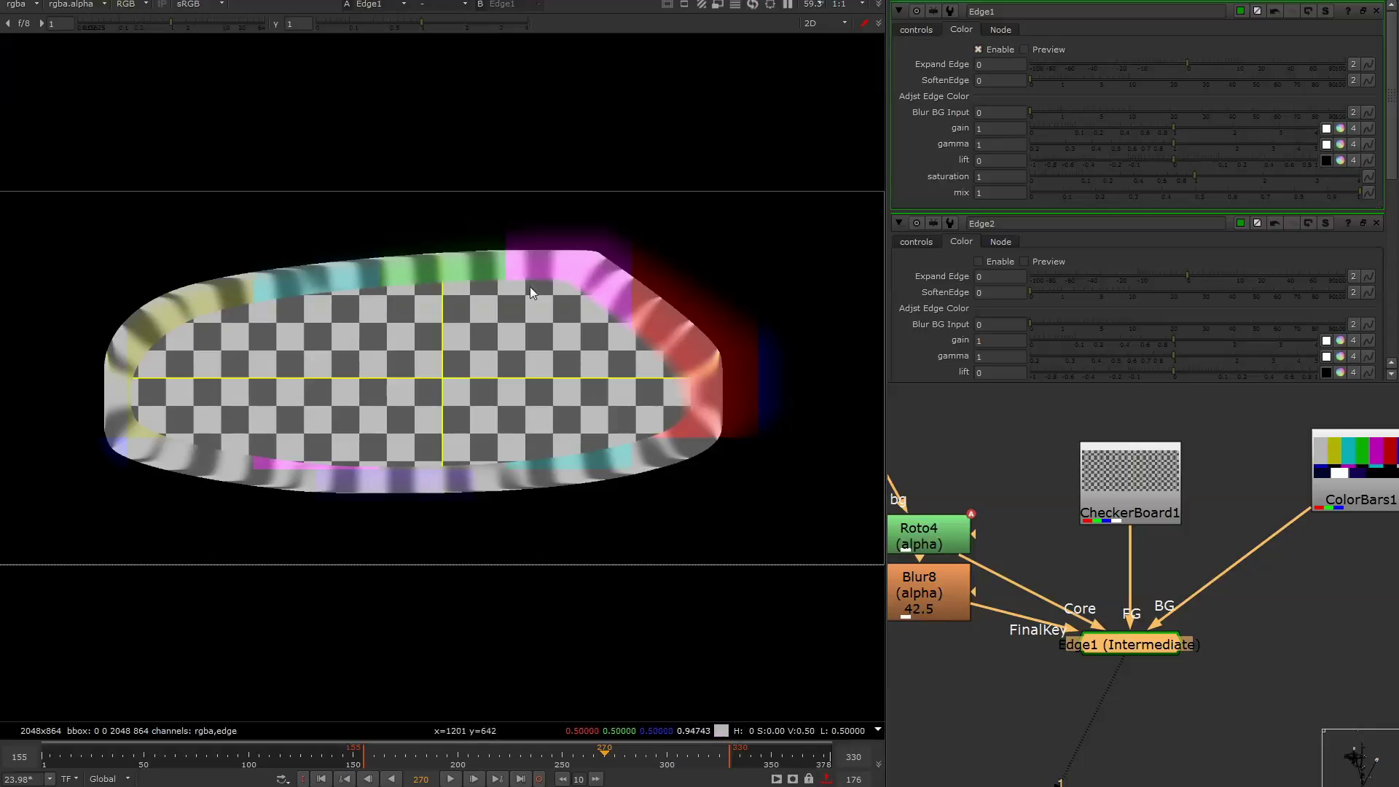
{"action": "left_click", "coordinate": [1025, 50]}
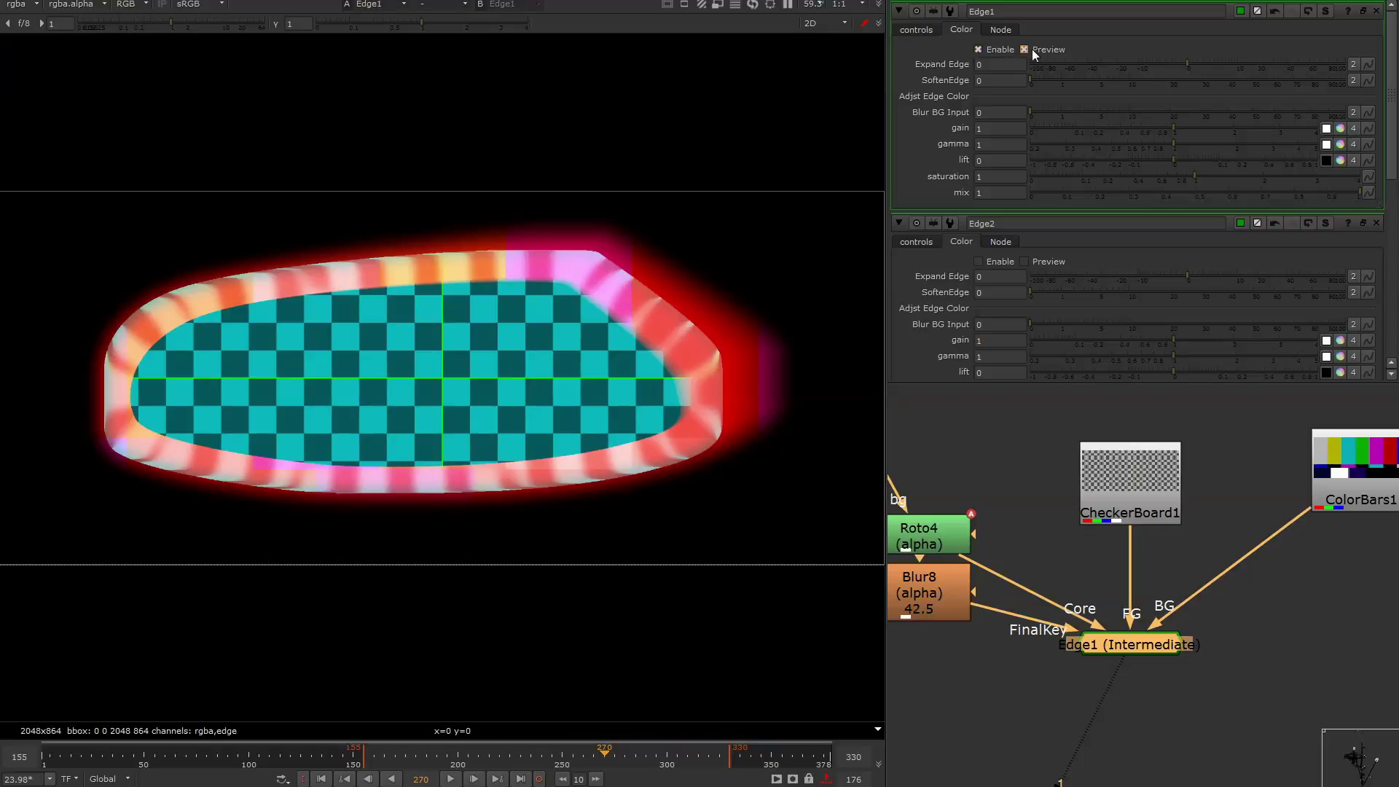
Set Edge1's Expand Edge to 5 and SoftenEdge to 39 with the overlay on, and turn Preview off.
{"action": "left_click", "coordinate": [1025, 50]}
{"action": "left_click", "coordinate": [1023, 50]}
{"action": "mouse_move", "coordinate": [1208, 63]}
{"action": "left_mouse_down"}
{"action": "mouse_move", "coordinate": [1229, 67]}
{"action": "mouse_move", "coordinate": [1082, 69]}
{"action": "mouse_move", "coordinate": [1220, 67]}
{"action": "left_mouse_up"}
{"action": "left_click_drag", "start_coordinate": [1095, 81], "coordinate": [1227, 82]}
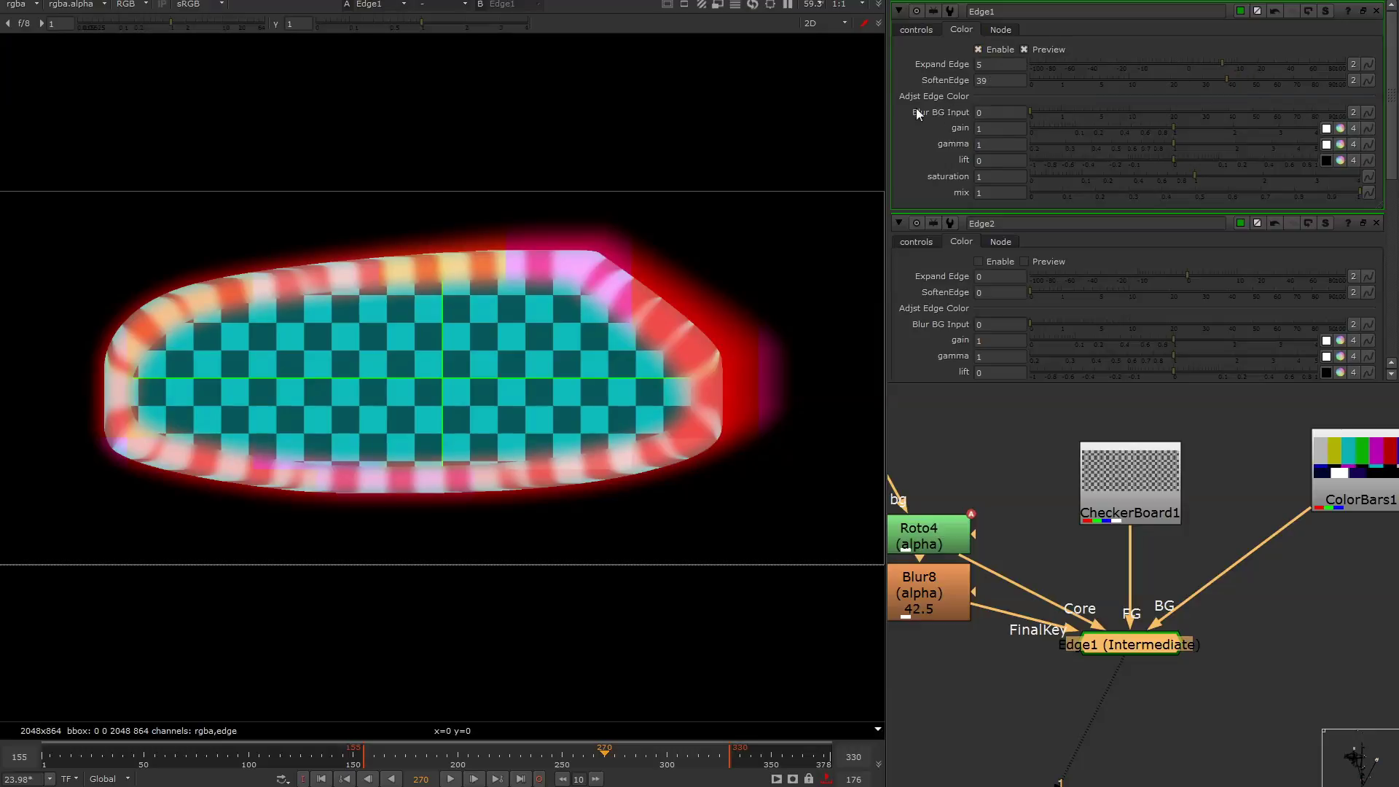
{"action": "left_click", "coordinate": [1025, 49]}
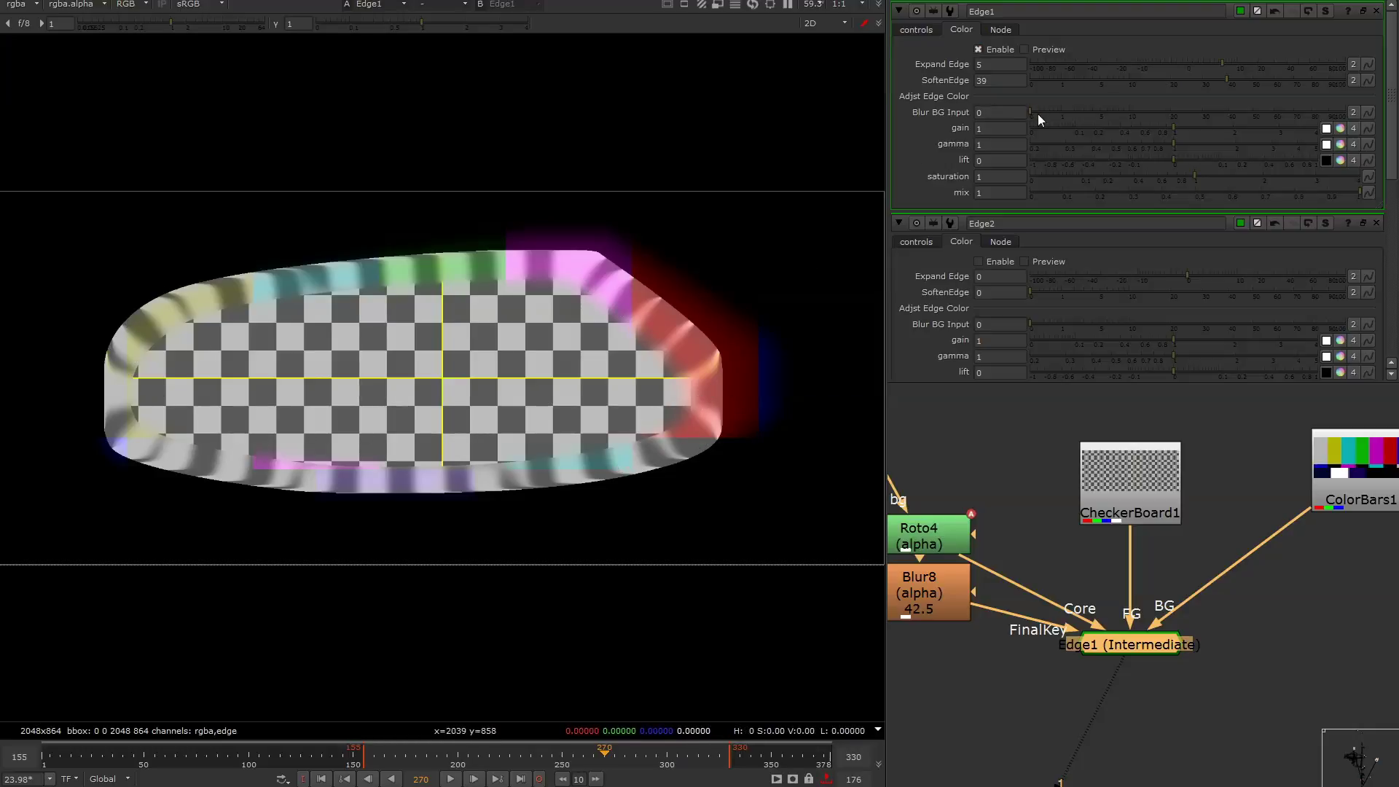
Set Edge1's Blur BG Input to 100 and raise the edge saturation to 1.56.
{"action": "left_click", "coordinate": [1233, 114]}
{"action": "left_click_drag", "start_coordinate": [1335, 135], "coordinate": [1349, 137]}
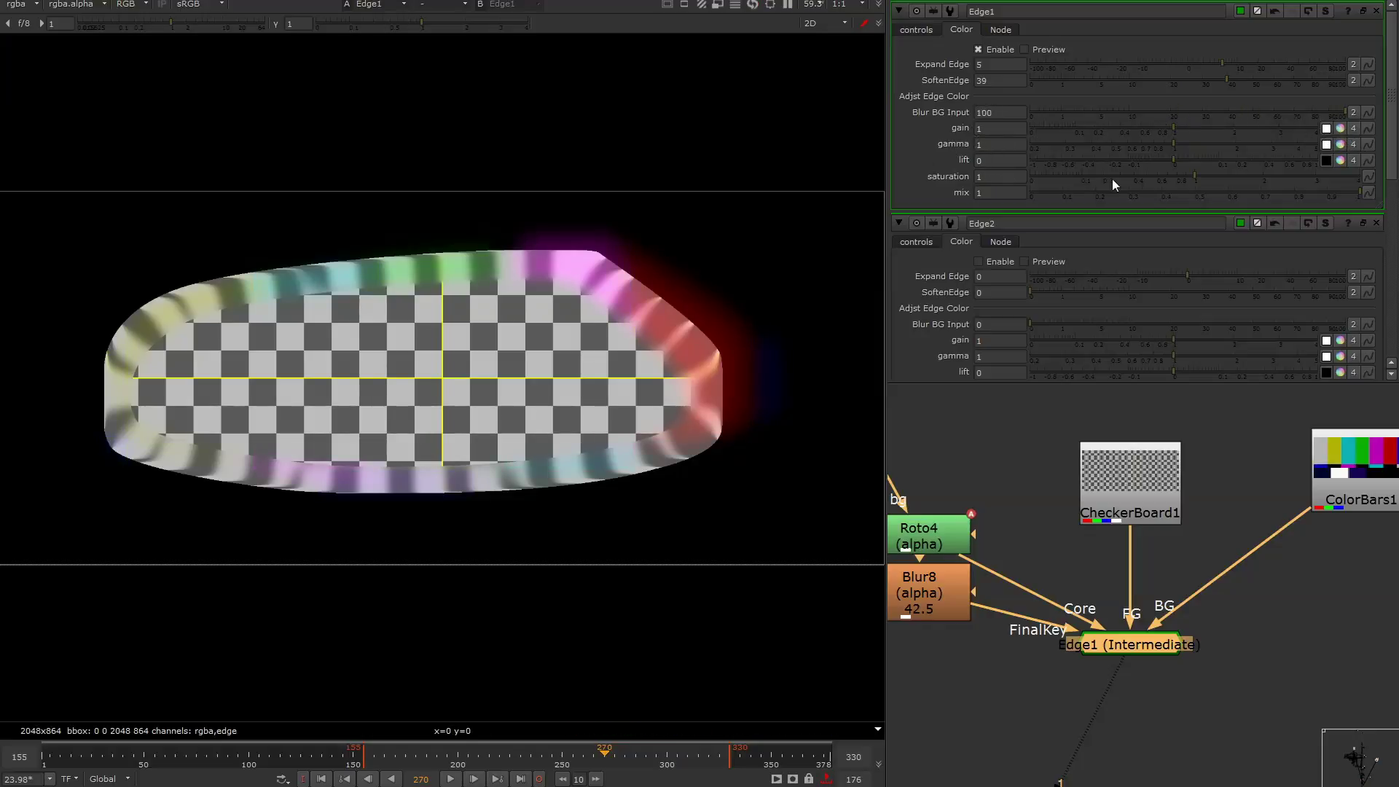
{"action": "left_click_drag", "start_coordinate": [1206, 177], "coordinate": [1362, 198]}
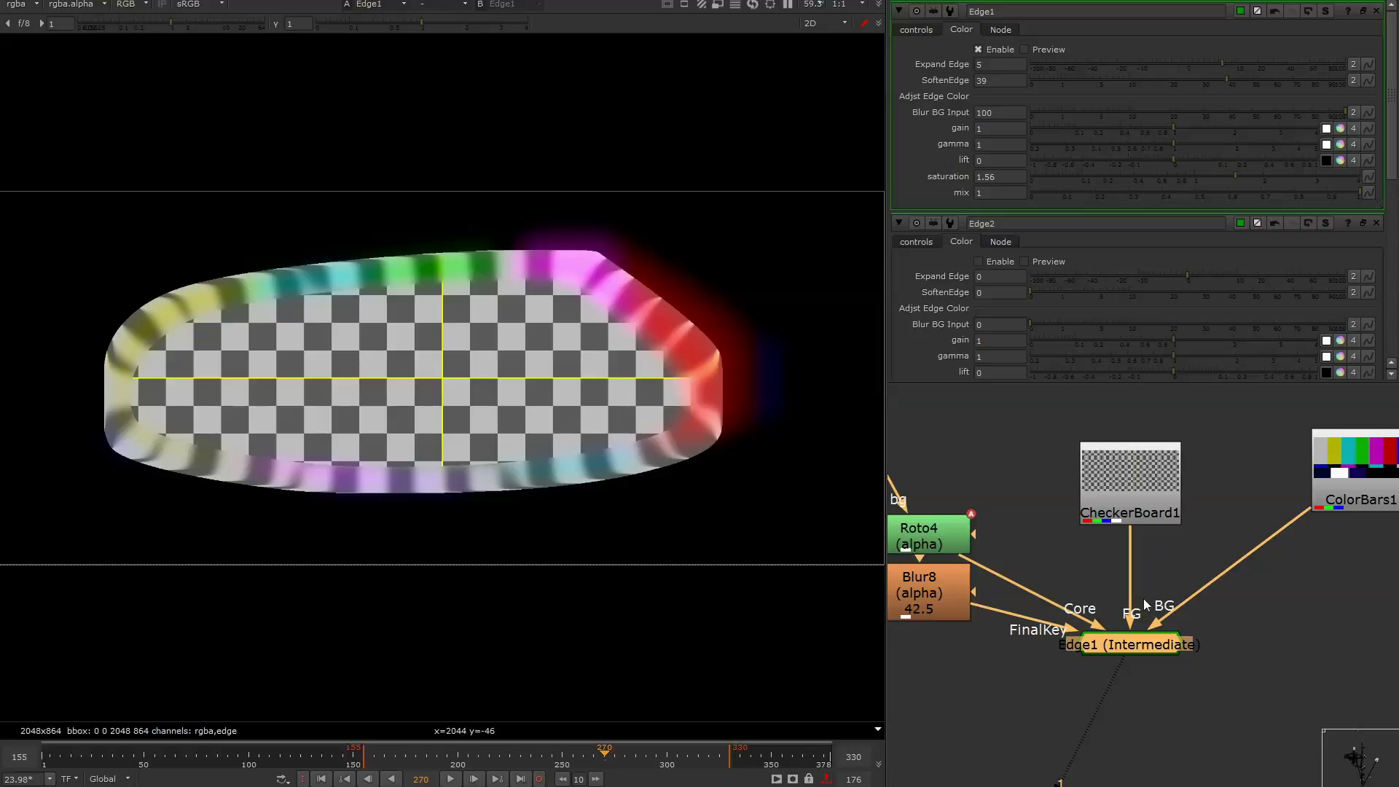
Open Edge1's internal node graph and compare the erode and blur nodes under Core with Edge1's edge controls.
{"action": "left_click_drag", "start_coordinate": [1295, 590], "coordinate": [1045, 688]}
{"action": "key", "text": "ctrl+Return"}
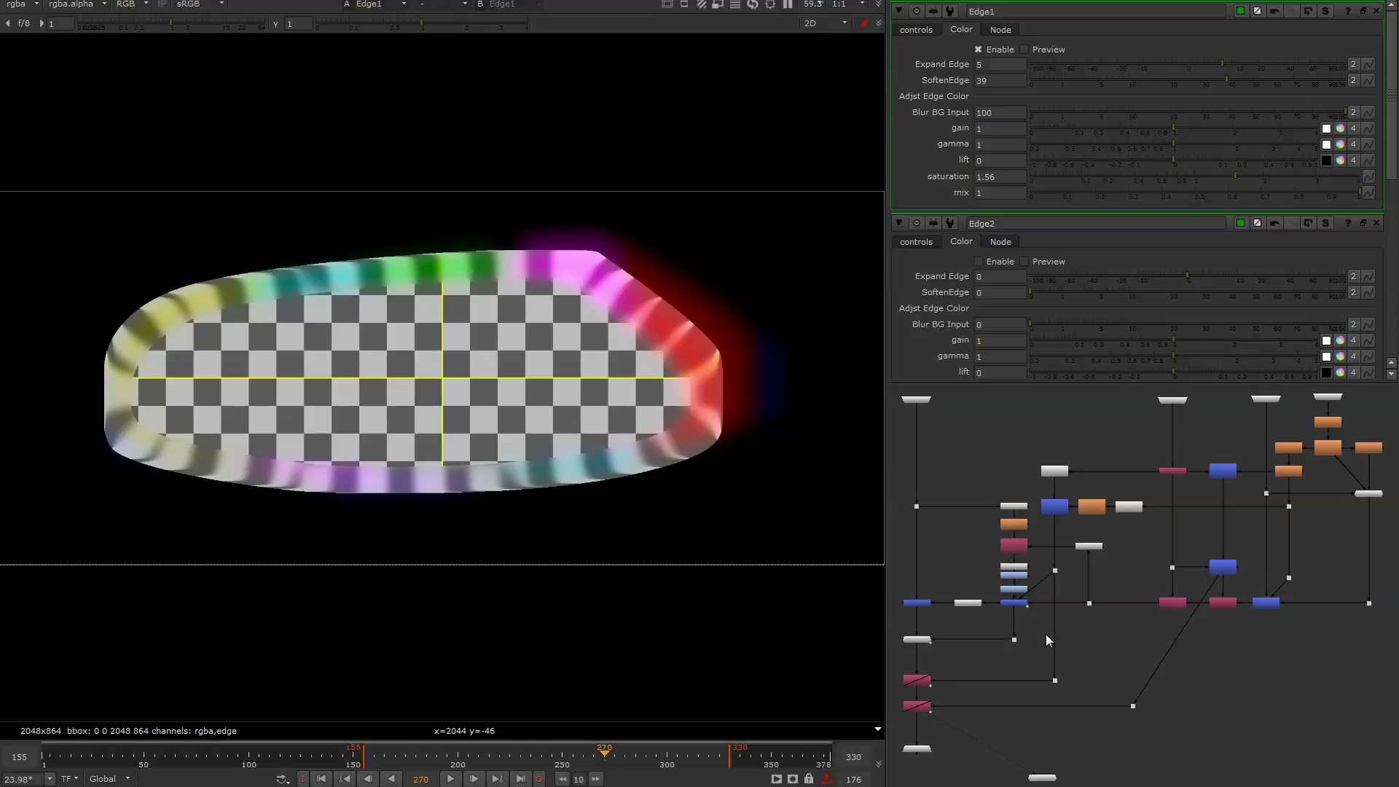
{"action": "scroll", "coordinate": [1222, 519], "scroll_direction": "up", "scroll_amount": 6}
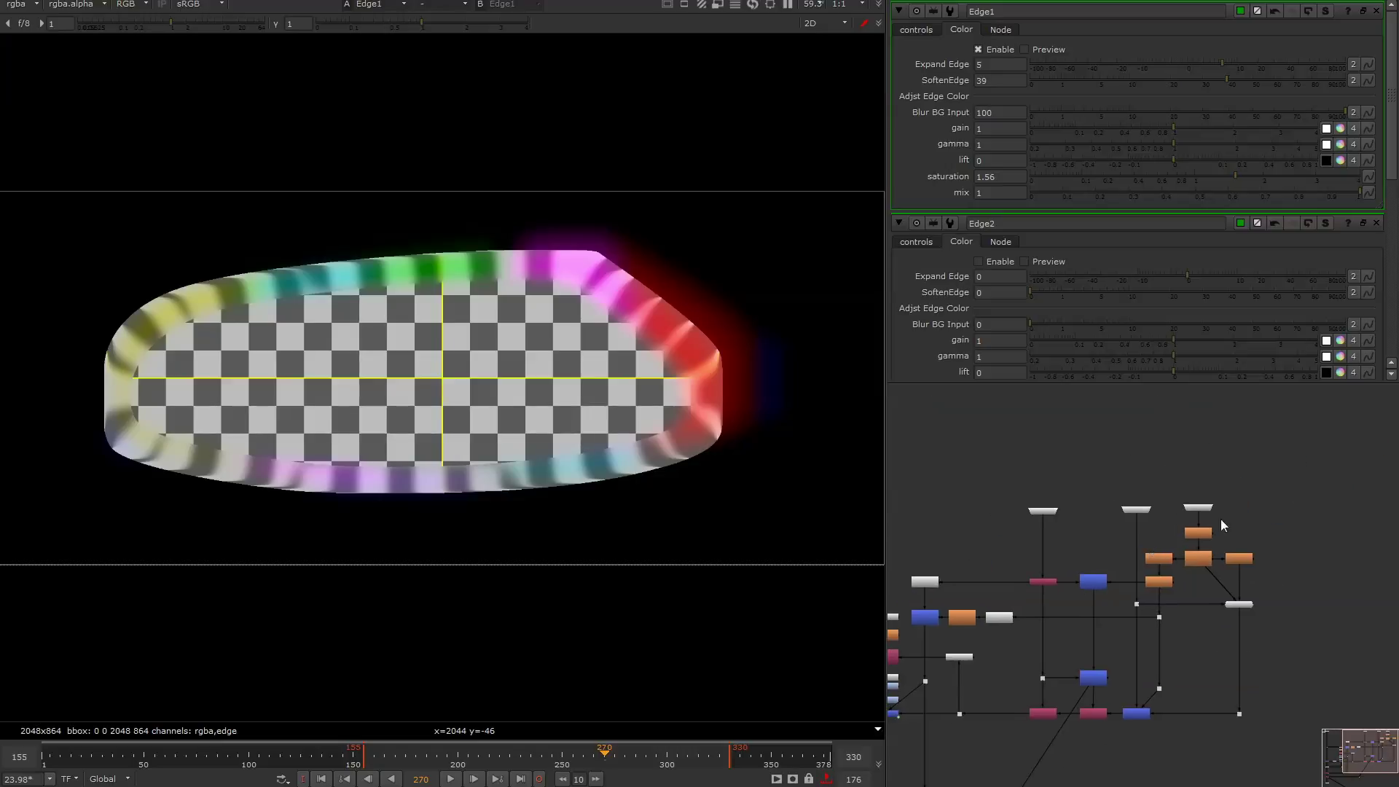
{"action": "scroll", "coordinate": [1268, 459], "scroll_direction": "down", "scroll_amount": 2}
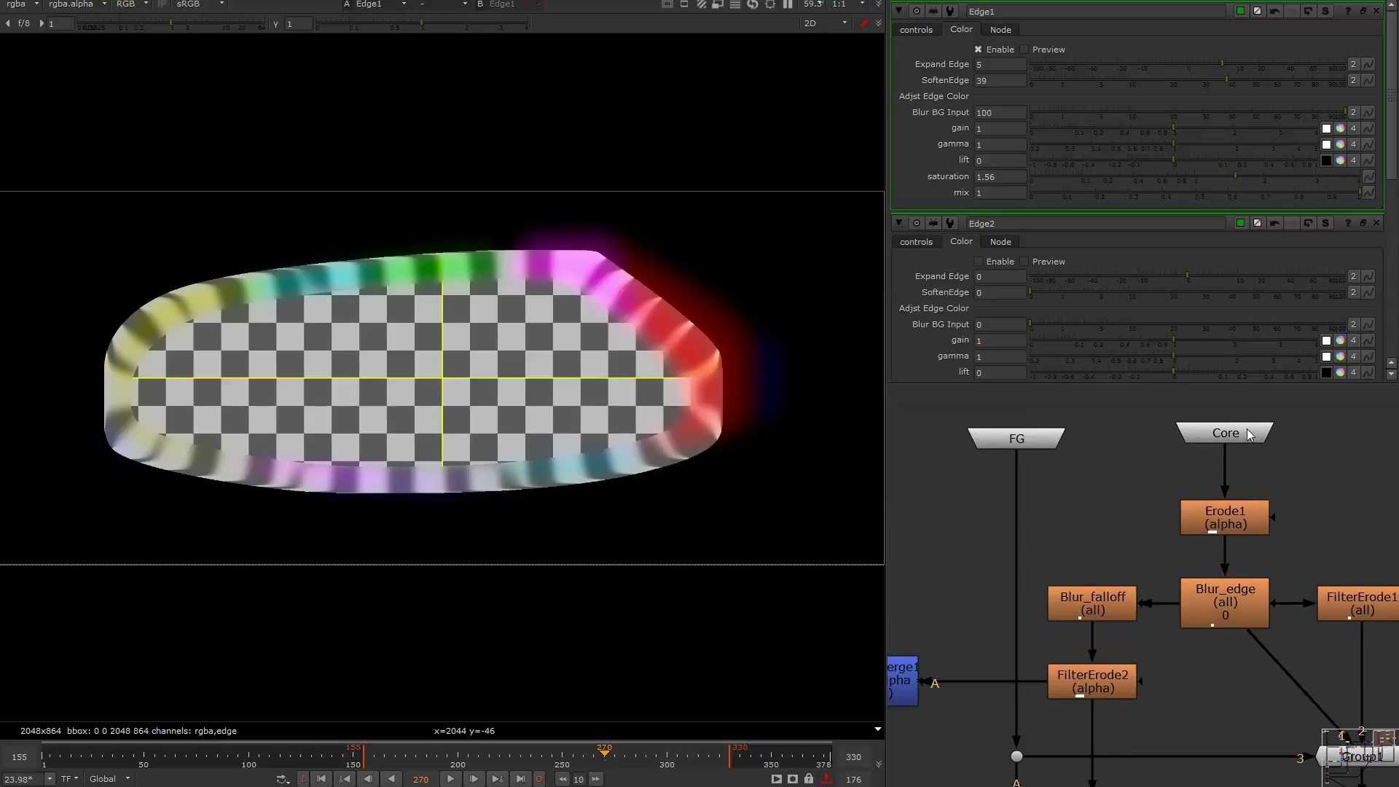
{"action": "middle_click_drag", "start_coordinate": [1259, 475], "coordinate": [1301, 465]}
{"action": "left_click_drag", "start_coordinate": [1303, 452], "coordinate": [954, 693]}
{"action": "left_click", "coordinate": [923, 32]}
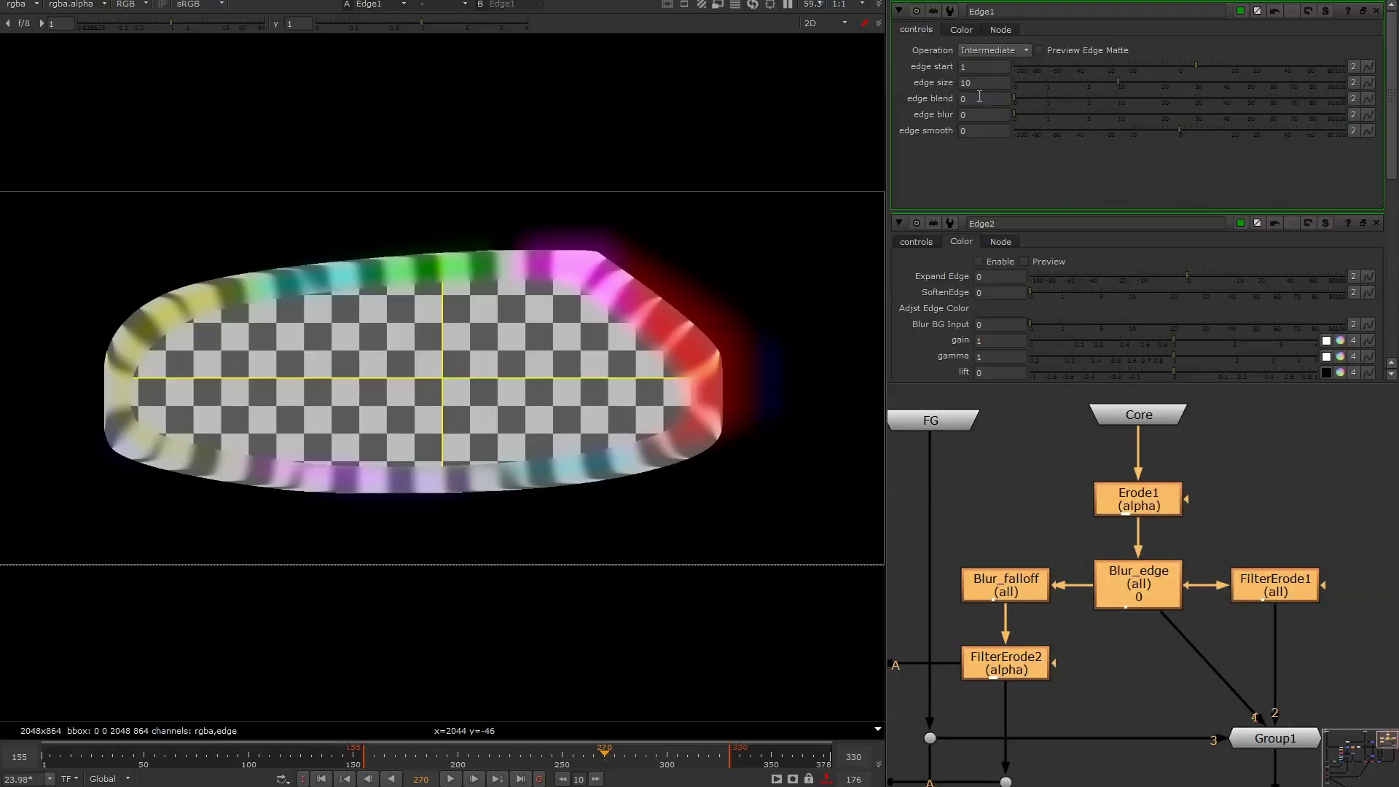
{"action": "left_click_drag", "start_coordinate": [1370, 460], "coordinate": [951, 694]}
Look inside Group1 at its chain of blur and unpremult nodes, and return to Edge1's internal graph.
{"action": "middle_click_drag", "start_coordinate": [1066, 663], "coordinate": [1061, 552]}
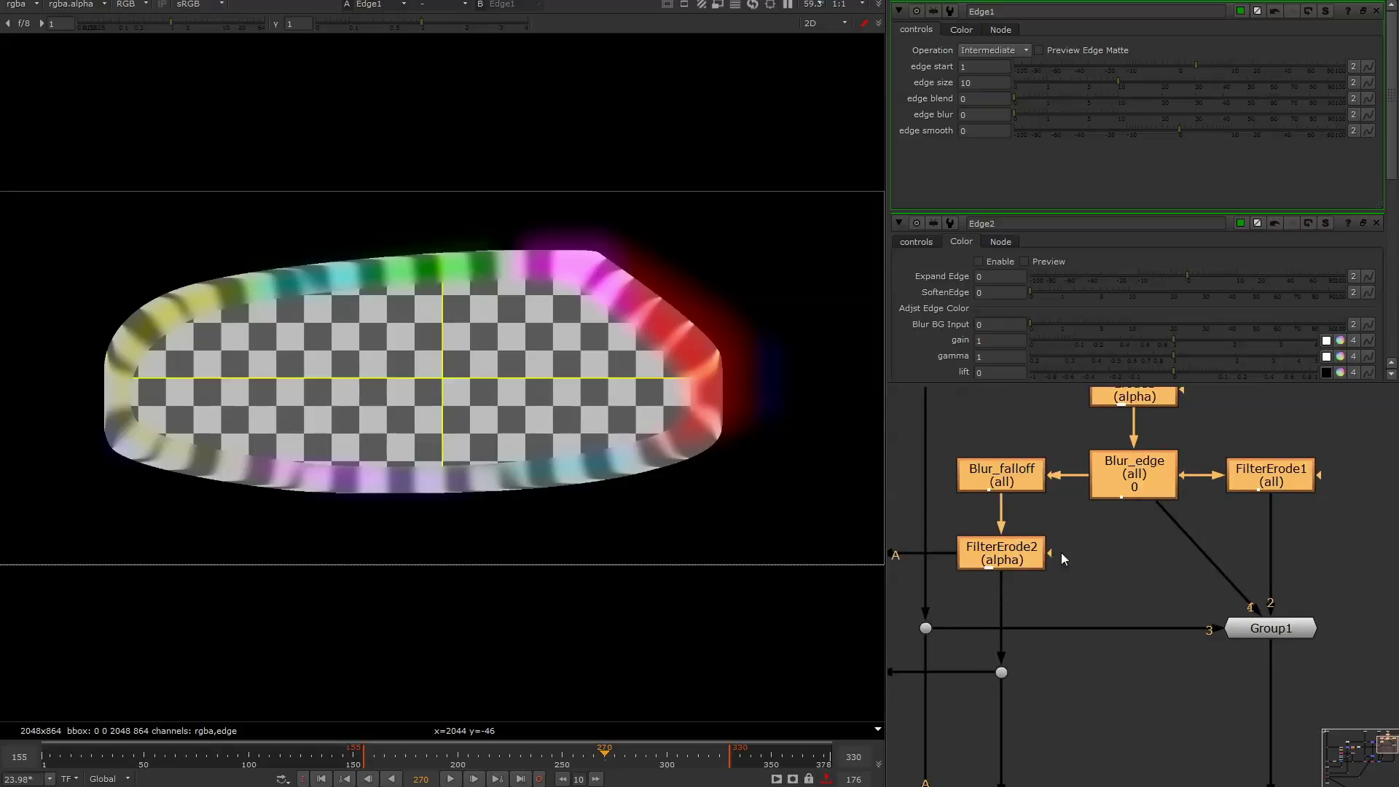
{"action": "left_click_drag", "start_coordinate": [1341, 575], "coordinate": [1161, 629]}
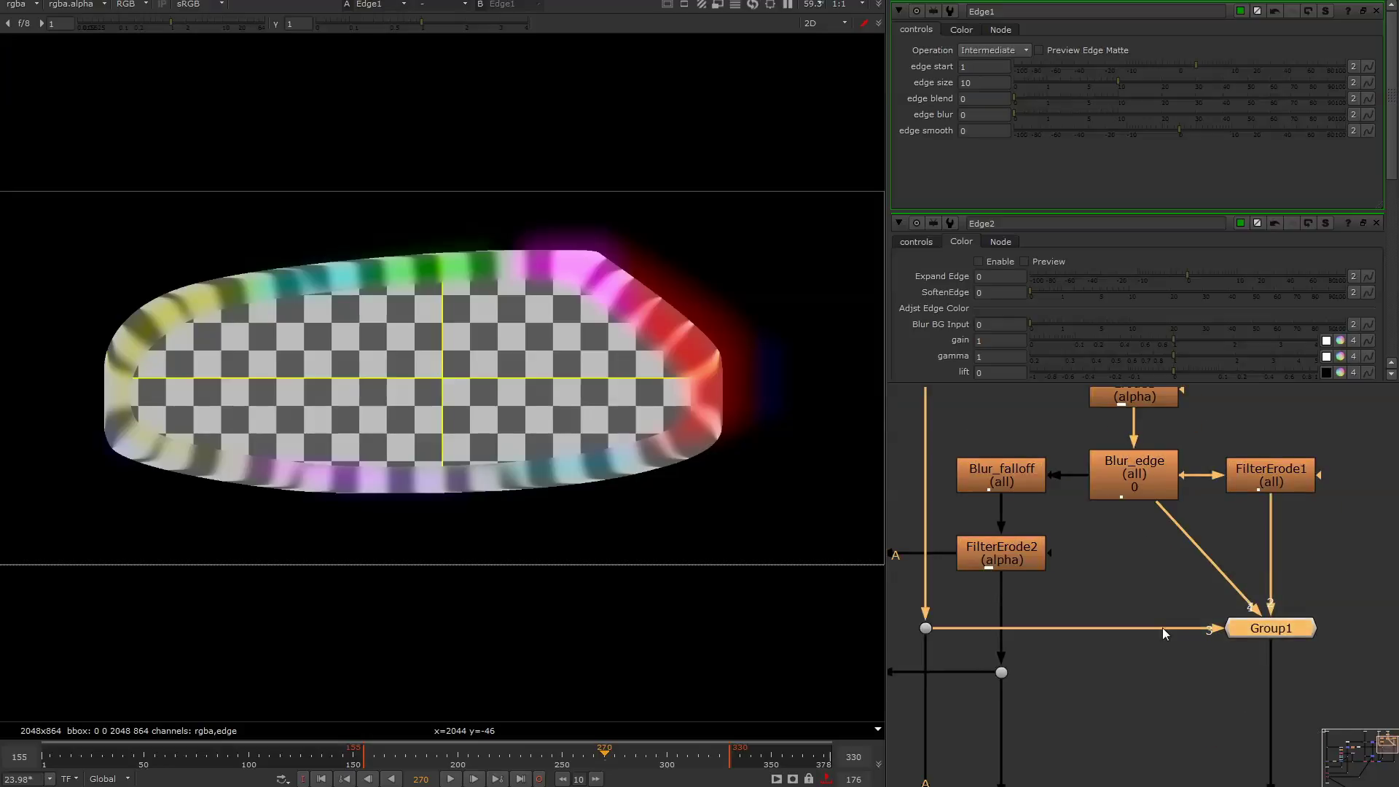
{"action": "key", "text": "ctrl+Return"}
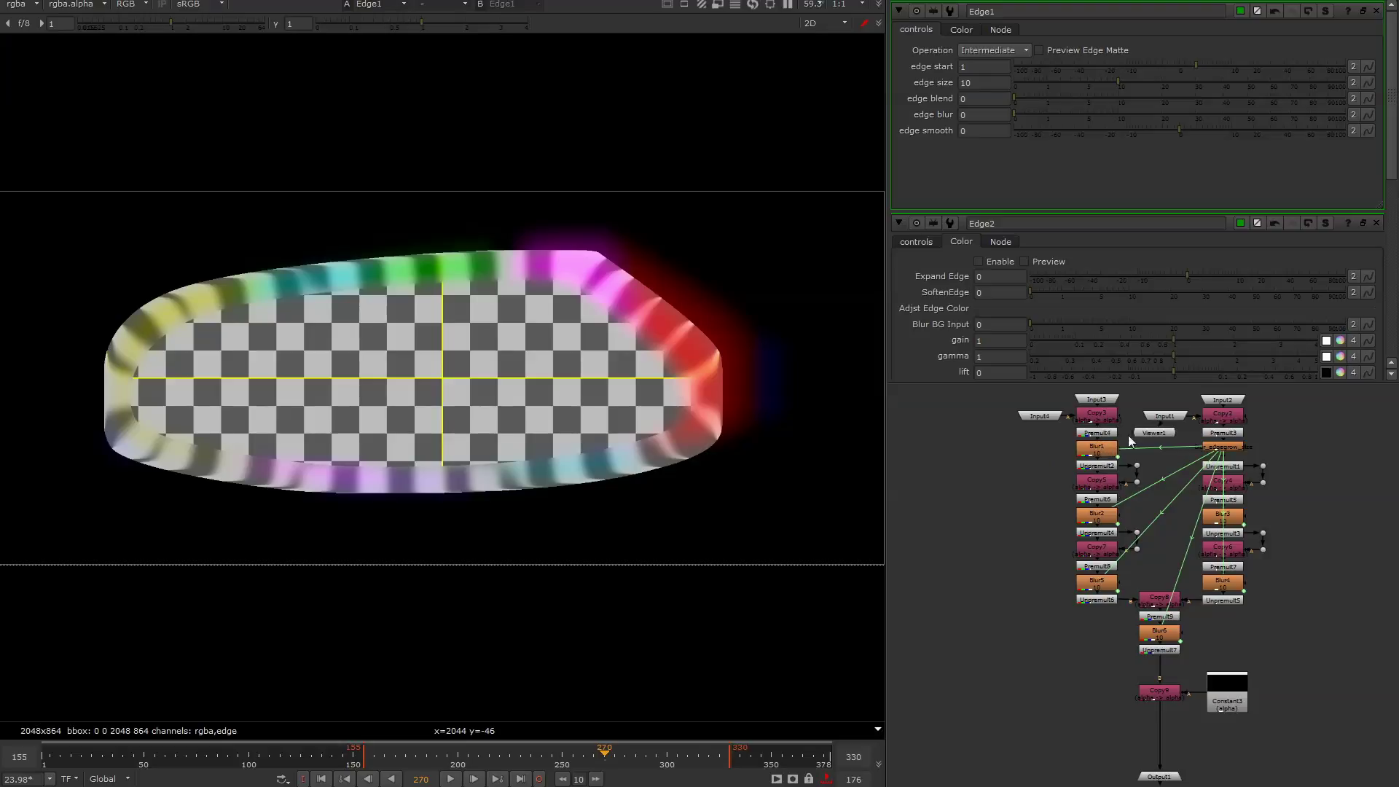
{"action": "left_click", "coordinate": [1000, 387]}
{"action": "left_click", "coordinate": [1025, 396]}
{"action": "scroll", "coordinate": [1159, 588], "scroll_direction": "down", "scroll_amount": 4}
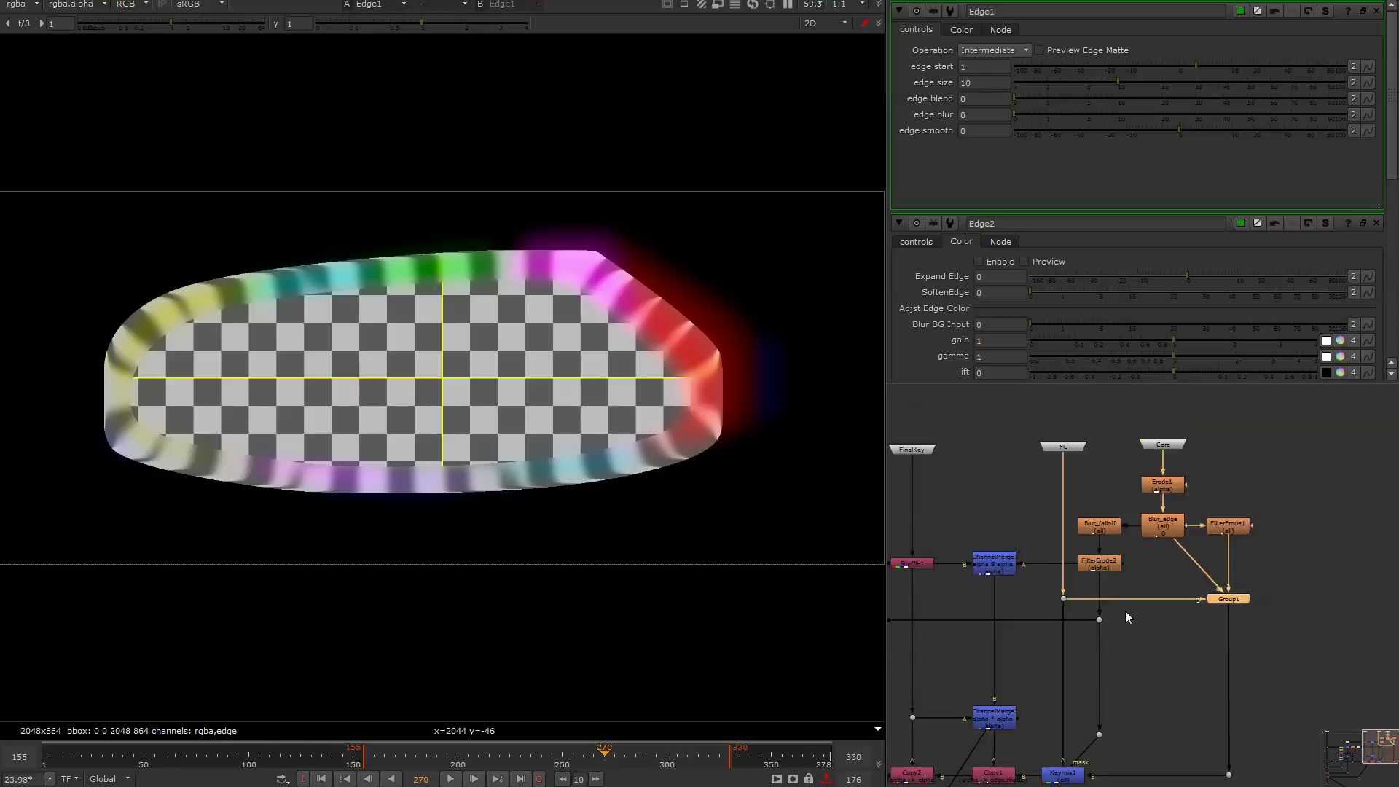
Trace how the FG input, Group1 and the FilterErode2 mask feed into Keymix1.
{"action": "middle_click_drag", "start_coordinate": [1157, 647], "coordinate": [1213, 527]}
{"action": "scroll", "coordinate": [1139, 474], "scroll_direction": "up", "scroll_amount": 5}
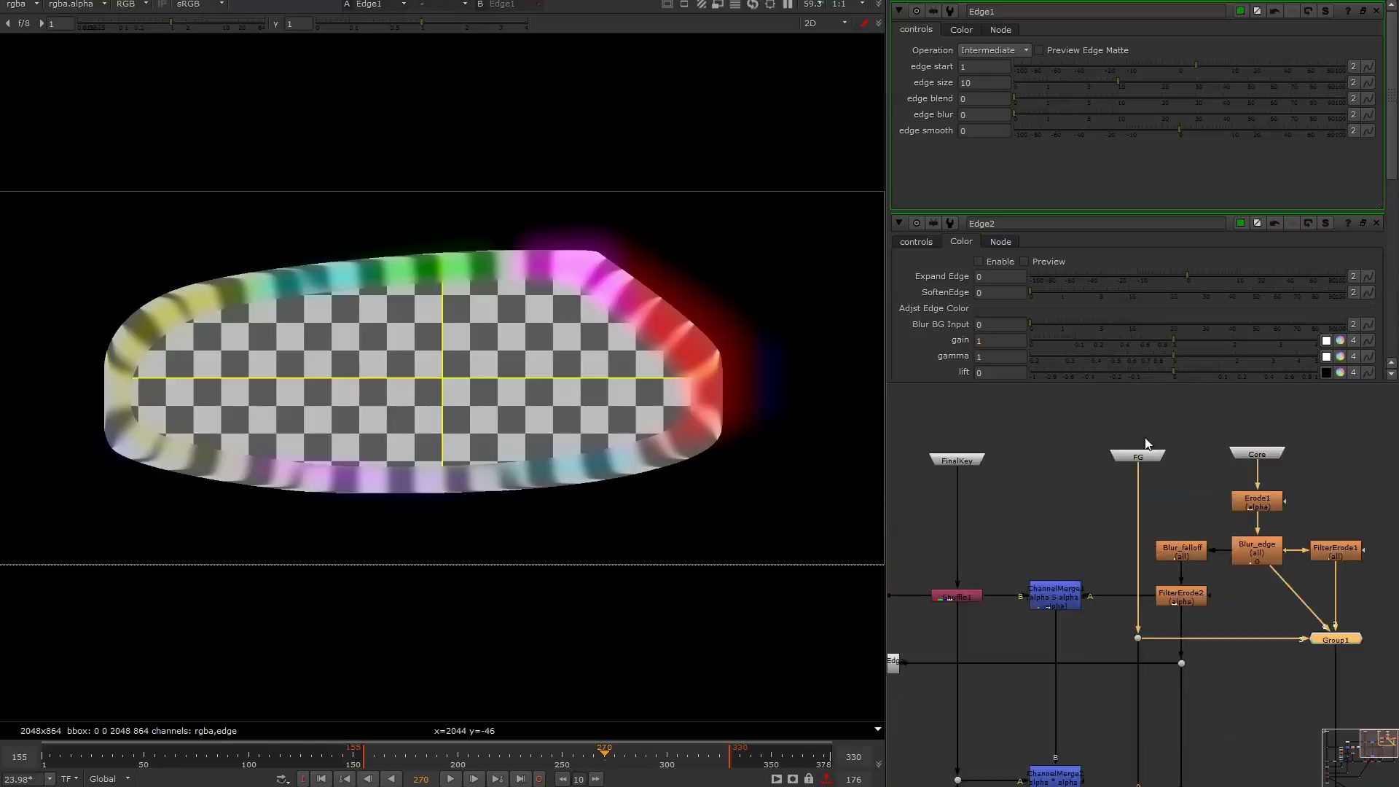
{"action": "middle_click_drag", "start_coordinate": [1108, 691], "coordinate": [1099, 605]}
{"action": "scroll", "coordinate": [1099, 605], "scroll_direction": "up", "scroll_amount": 3}
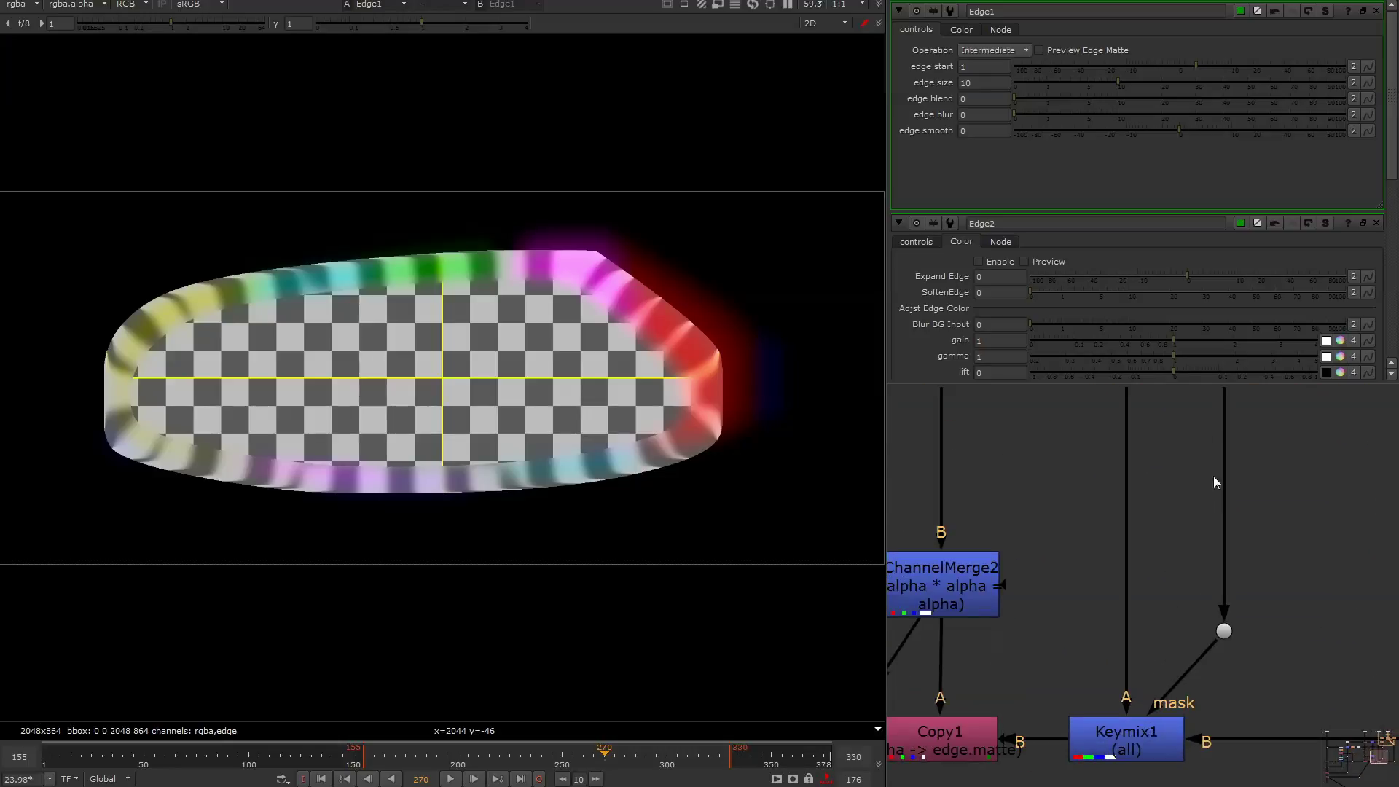
{"action": "middle_click_drag", "start_coordinate": [1208, 486], "coordinate": [1169, 556]}
{"action": "scroll", "coordinate": [1176, 478], "scroll_direction": "down", "scroll_amount": 3}
{"action": "scroll", "coordinate": [1158, 492], "scroll_direction": "up", "scroll_amount": 2}
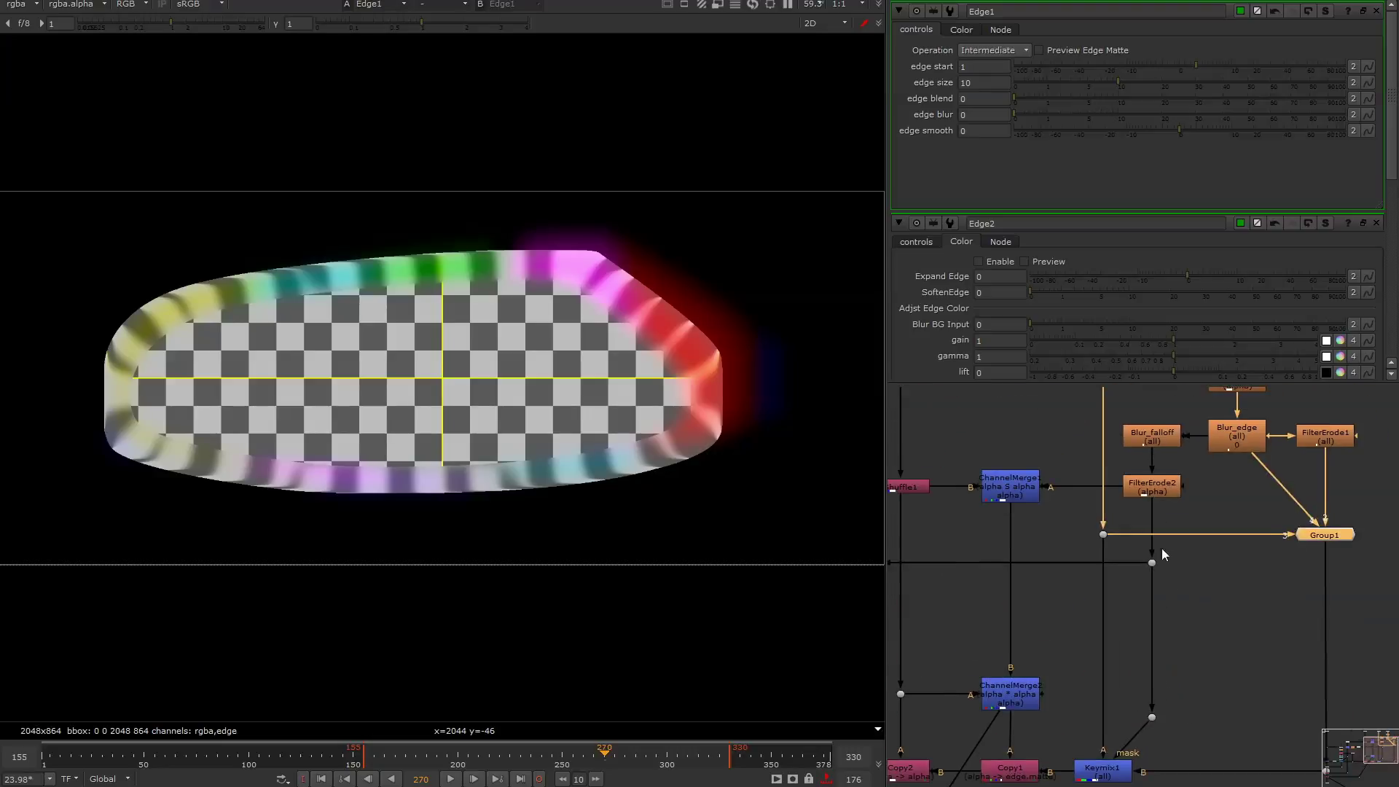
{"action": "middle_click_drag", "start_coordinate": [1164, 624], "coordinate": [1185, 516]}
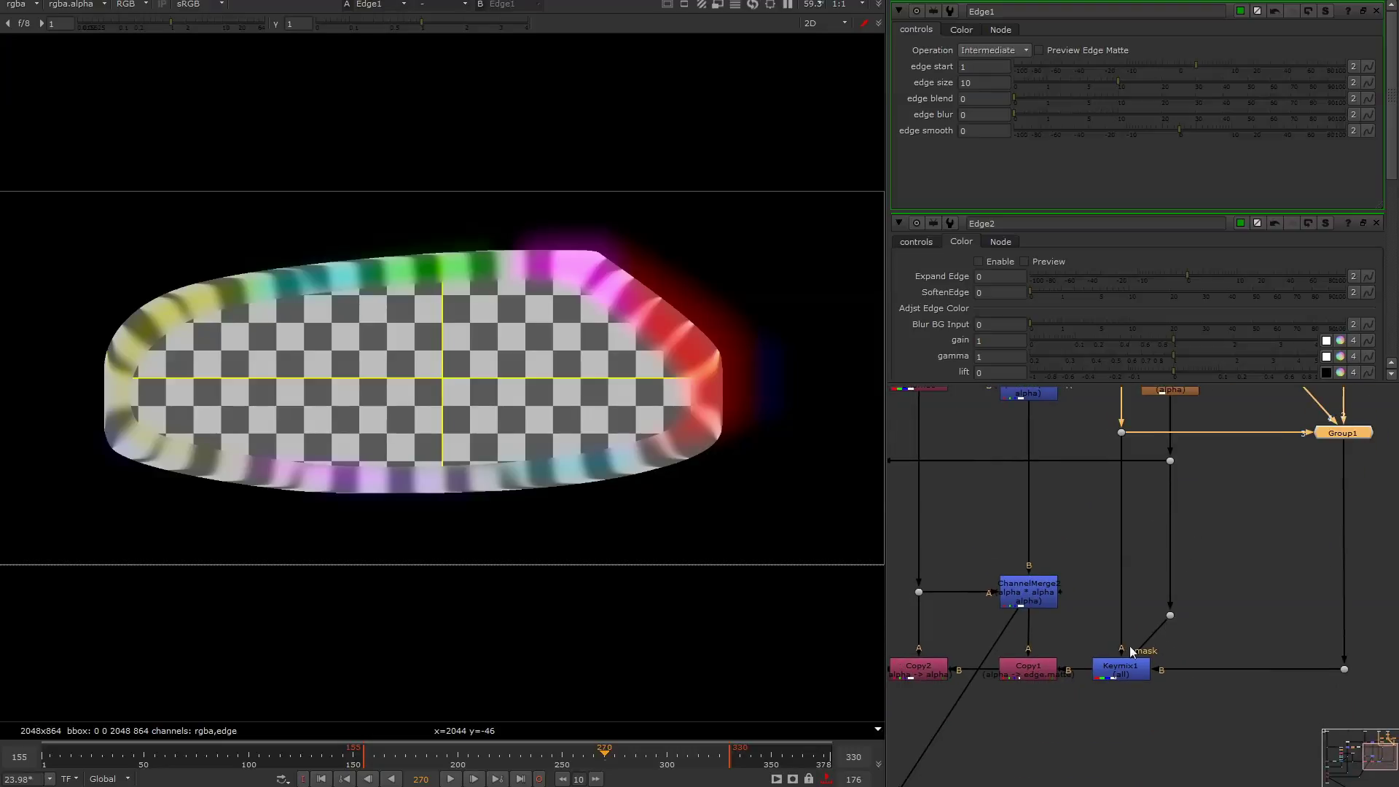
{"action": "left_click_drag", "start_coordinate": [1094, 487], "coordinate": [1145, 424]}
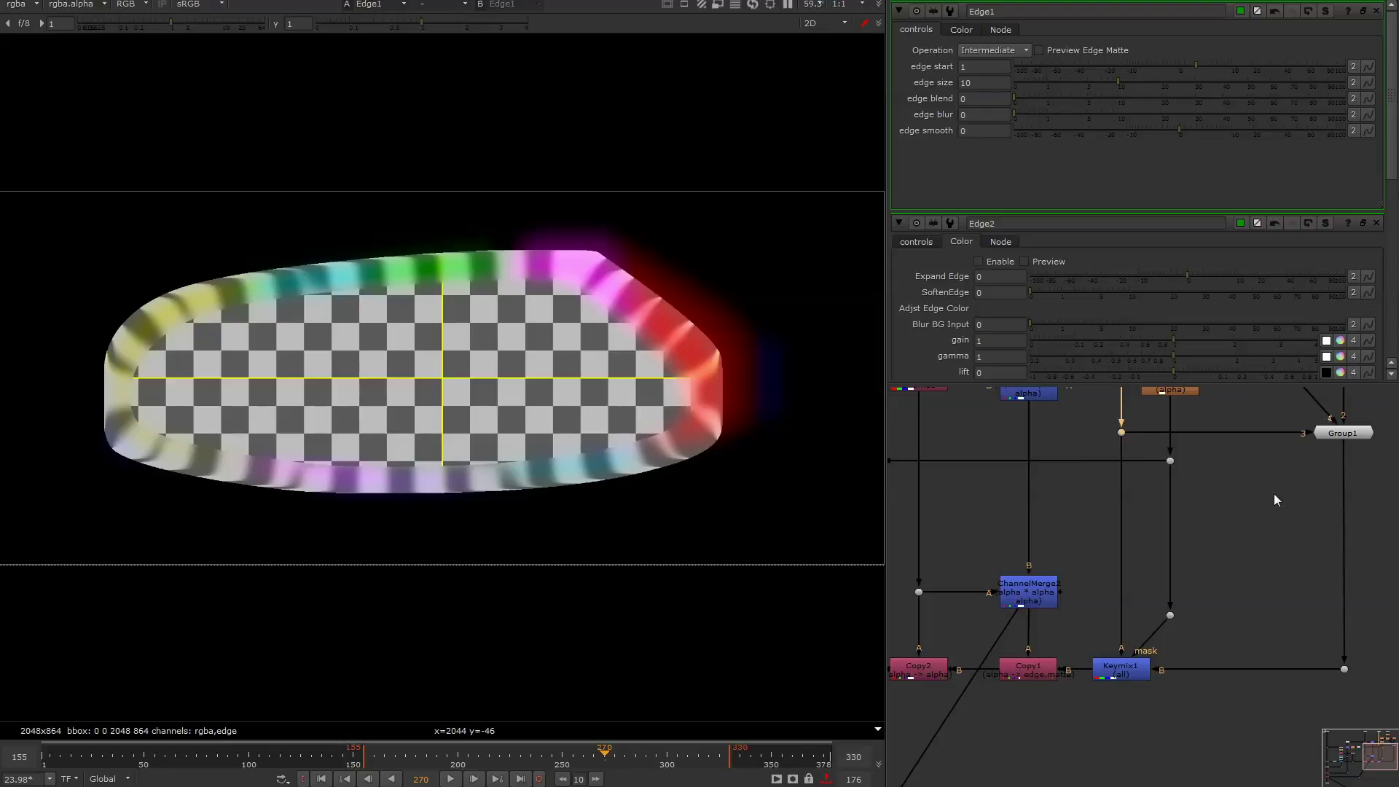
{"action": "left_click_drag", "start_coordinate": [1383, 414], "coordinate": [1272, 483]}
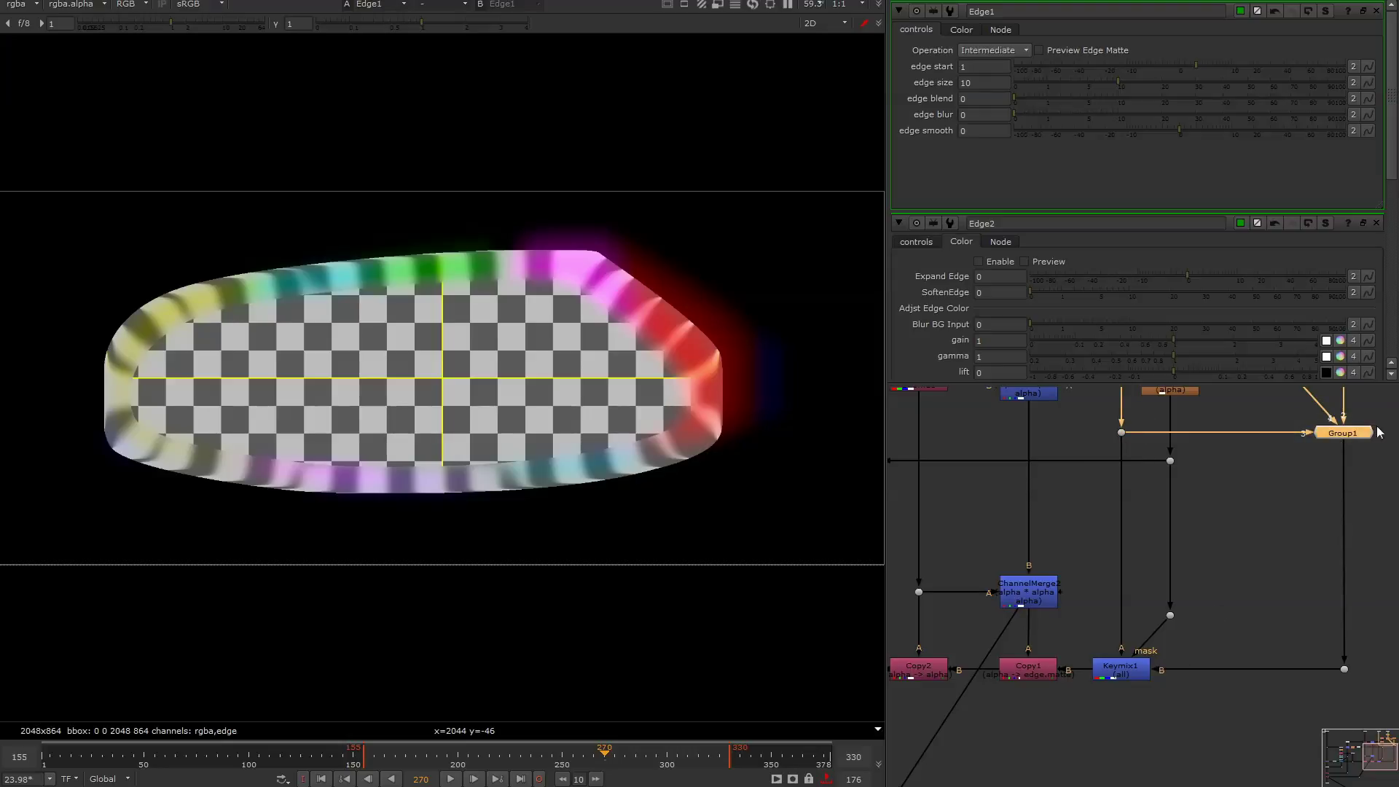
{"action": "left_click", "coordinate": [1114, 672]}
{"action": "left_click_drag", "start_coordinate": [1283, 715], "coordinate": [1093, 587]}
Follow the FinalKey input down through Edge1's graph to Copy2's alpha copy.
{"action": "scroll", "coordinate": [1090, 565], "scroll_direction": "down", "scroll_amount": 1}
{"action": "middle_click_drag", "start_coordinate": [1090, 565], "coordinate": [1091, 637]}
{"action": "middle_click_drag", "start_coordinate": [1057, 513], "coordinate": [1117, 629]}
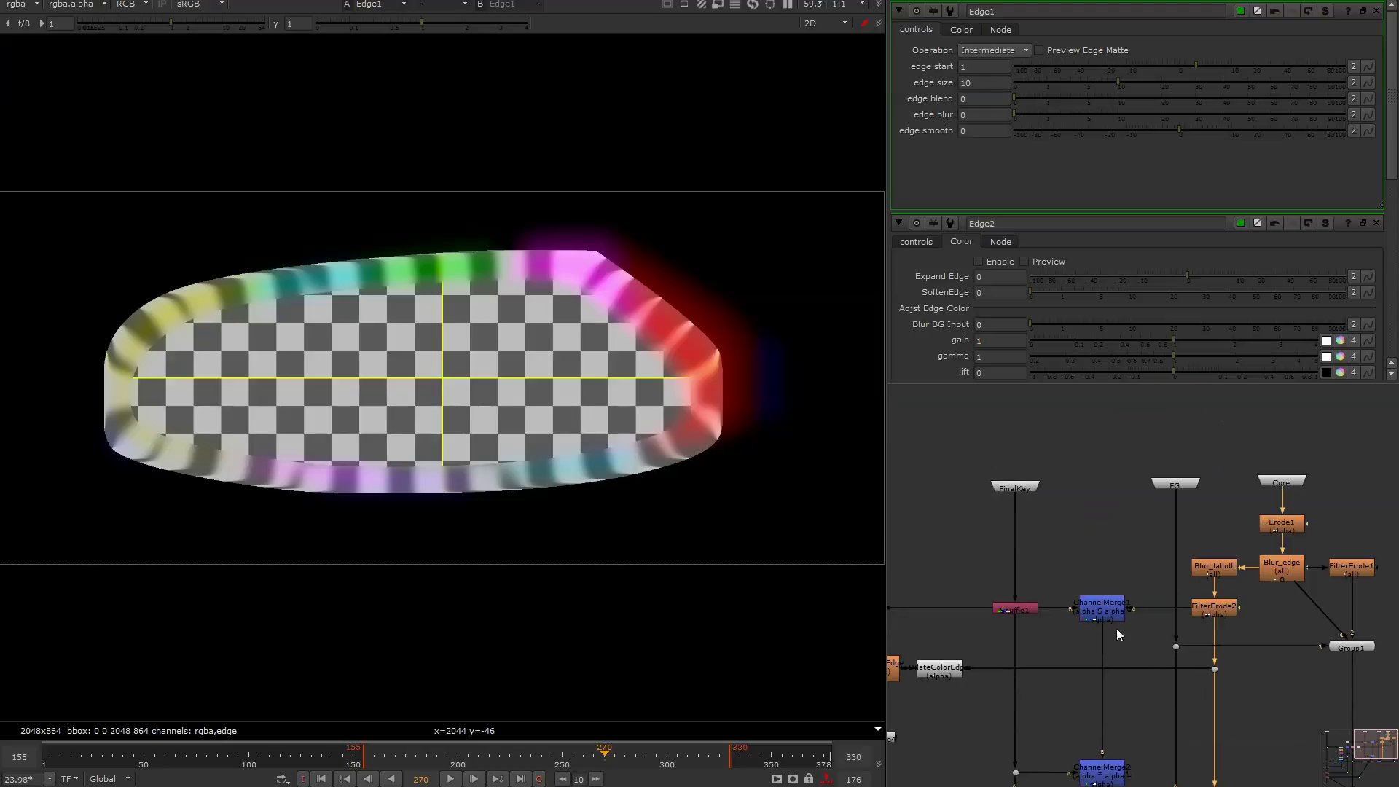
{"action": "left_click", "coordinate": [1015, 487]}
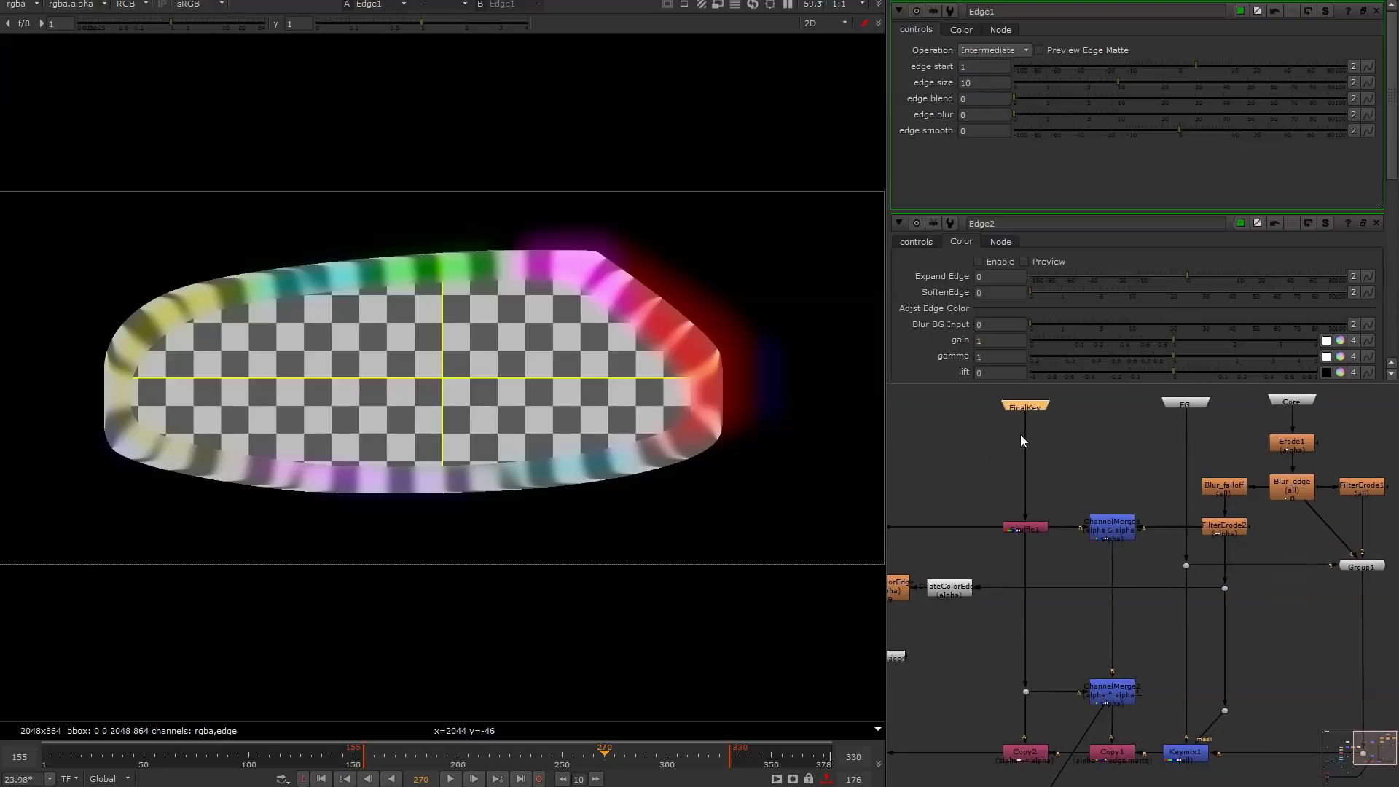
{"action": "scroll", "coordinate": [1045, 731], "scroll_direction": "up", "scroll_amount": 3}
{"action": "middle_click_drag", "start_coordinate": [1045, 731], "coordinate": [1056, 656]}
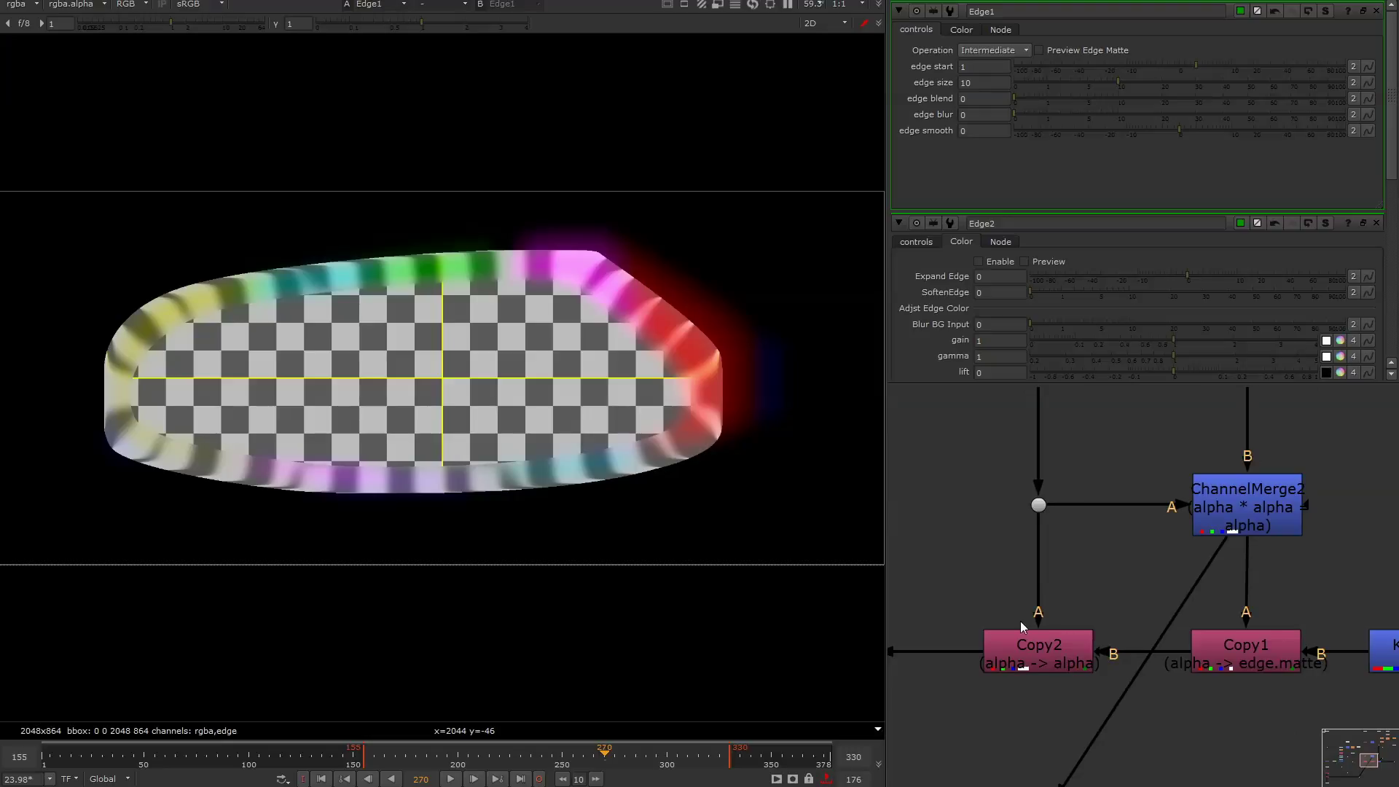
{"action": "scroll", "coordinate": [1121, 575], "scroll_direction": "down", "scroll_amount": 3}
{"action": "middle_click_drag", "start_coordinate": [1104, 587], "coordinate": [1040, 631]}
{"action": "middle_click_drag", "start_coordinate": [1055, 566], "coordinate": [1093, 642]}
Examine how the channel merges feed Copy1's edge.matte output and trace them back to the Core branch.
{"action": "left_click_drag", "start_coordinate": [1212, 464], "coordinate": [1101, 728]}
{"action": "middle_click_drag", "start_coordinate": [1120, 724], "coordinate": [1108, 614]}
{"action": "scroll", "coordinate": [1147, 646], "scroll_direction": "up", "scroll_amount": 2}
{"action": "left_click_drag", "start_coordinate": [1229, 659], "coordinate": [1100, 741]}
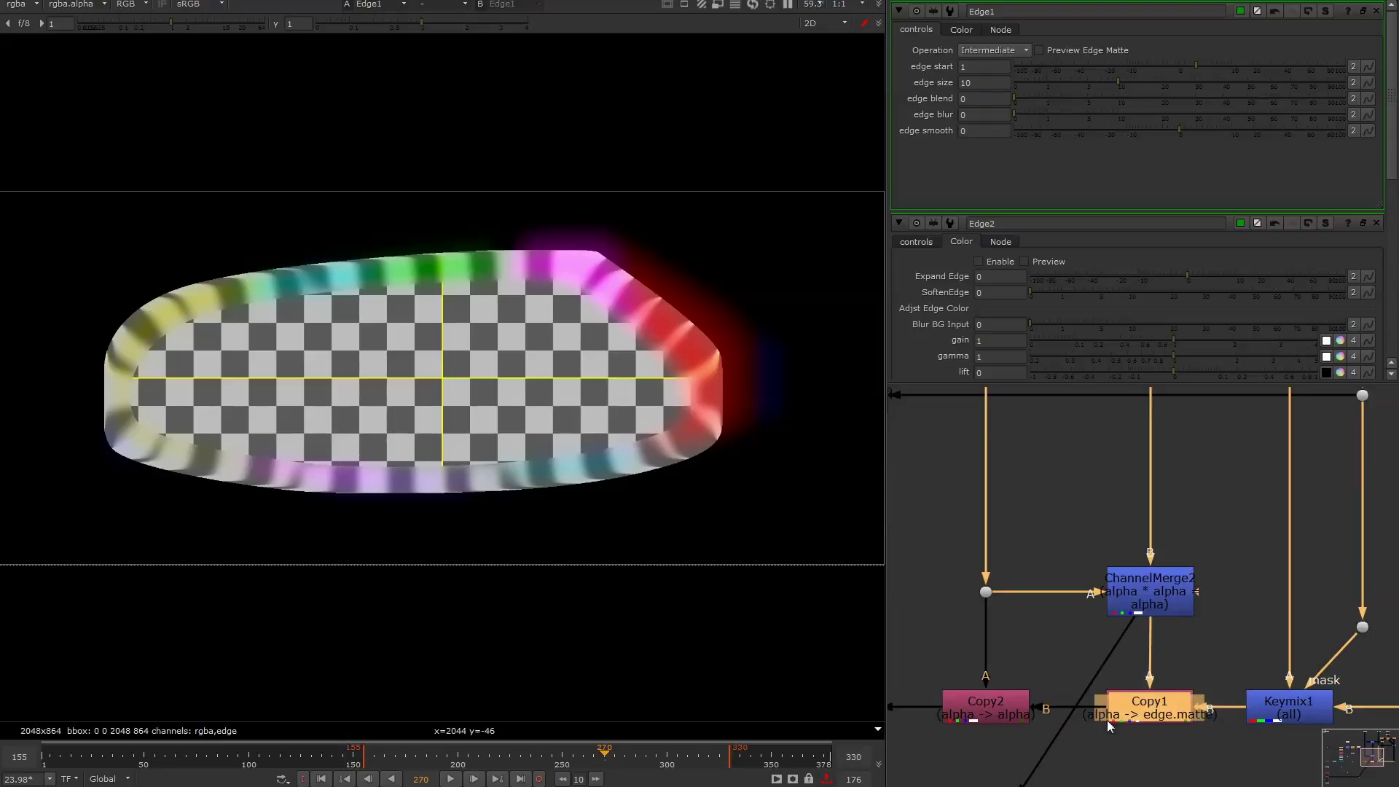
{"action": "scroll", "coordinate": [1116, 664], "scroll_direction": "down", "scroll_amount": 6}
{"action": "scroll", "coordinate": [1193, 478], "scroll_direction": "up", "scroll_amount": 4}
{"action": "left_click_drag", "start_coordinate": [1369, 436], "coordinate": [1182, 686]}
{"action": "scroll", "coordinate": [1182, 687], "scroll_direction": "down", "scroll_amount": 3}
{"action": "scroll", "coordinate": [1239, 685], "scroll_direction": "up", "scroll_amount": 3}
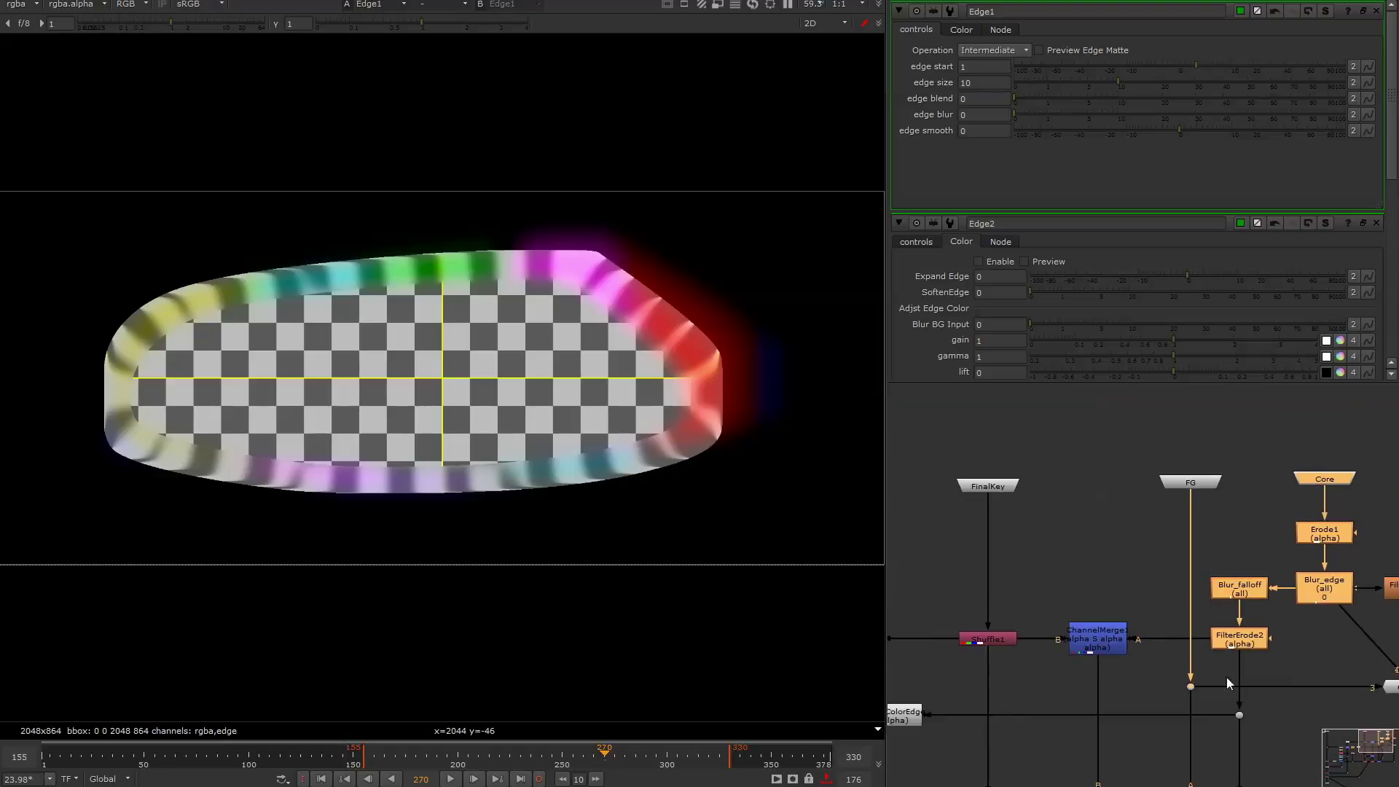
Examine the color-edge branch from the BG input through the blur, grade and saturation nodes to FinalSwitch.
{"action": "left_click_drag", "start_coordinate": [1147, 436], "coordinate": [957, 658]}
{"action": "middle_click_drag", "start_coordinate": [960, 688], "coordinate": [1074, 516]}
{"action": "scroll", "coordinate": [977, 634], "scroll_direction": "down", "scroll_amount": 3}
{"action": "middle_click_drag", "start_coordinate": [977, 634], "coordinate": [1127, 574]}
{"action": "mouse_move", "coordinate": [892, 498]}
{"action": "middle_mouse_down"}
{"action": "mouse_move", "coordinate": [1022, 540]}
{"action": "mouse_move", "coordinate": [1050, 576]}
{"action": "middle_mouse_up"}
{"action": "mouse_move", "coordinate": [1081, 414]}
{"action": "left_mouse_down"}
{"action": "mouse_move", "coordinate": [934, 501]}
{"action": "mouse_move", "coordinate": [919, 566]}
{"action": "left_mouse_up"}
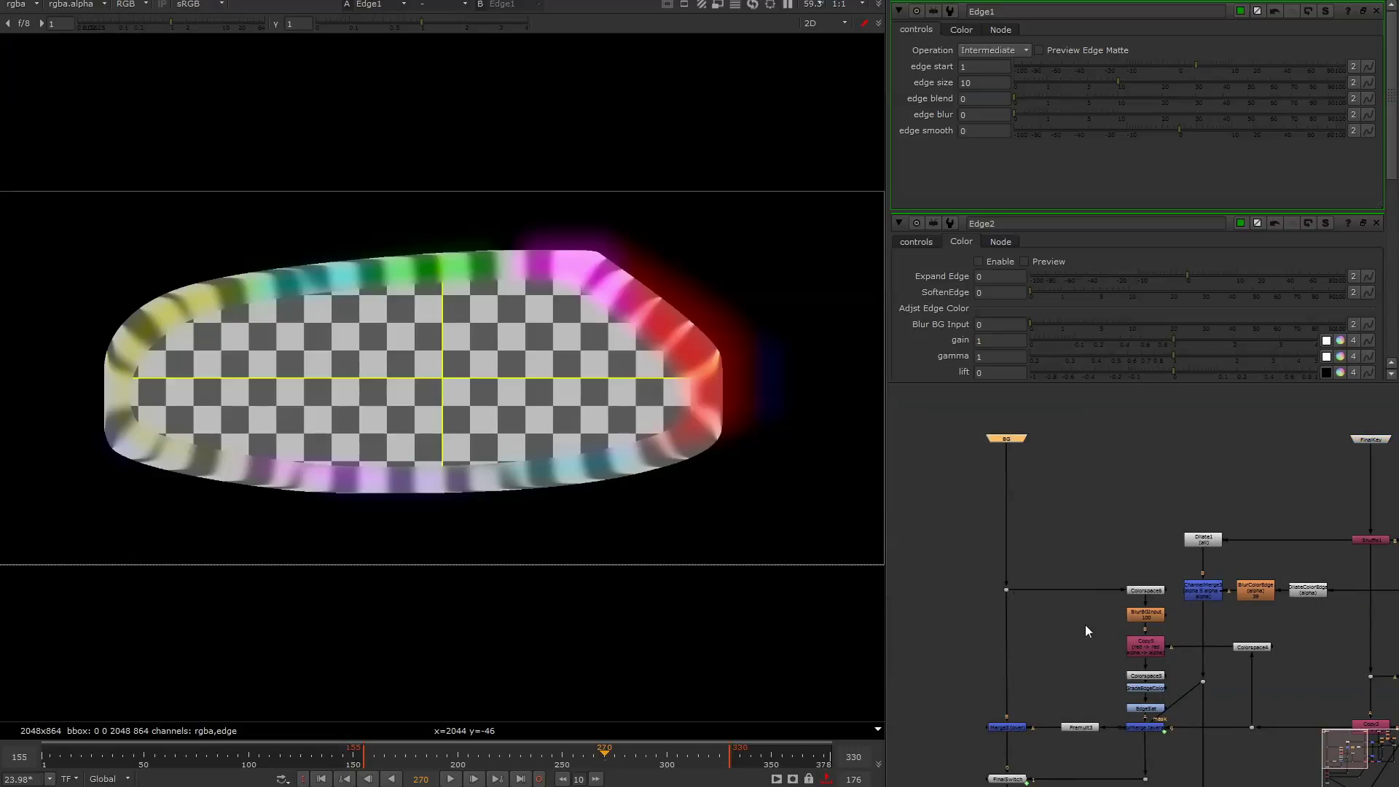
{"action": "middle_click_drag", "start_coordinate": [1086, 624], "coordinate": [1065, 539]}
{"action": "left_click_drag", "start_coordinate": [1019, 435], "coordinate": [1260, 671]}
{"action": "scroll", "coordinate": [1060, 658], "scroll_direction": "up", "scroll_amount": 3}
{"action": "middle_click_drag", "start_coordinate": [1059, 659], "coordinate": [1103, 602]}
{"action": "left_click_drag", "start_coordinate": [1104, 602], "coordinate": [1032, 628]}
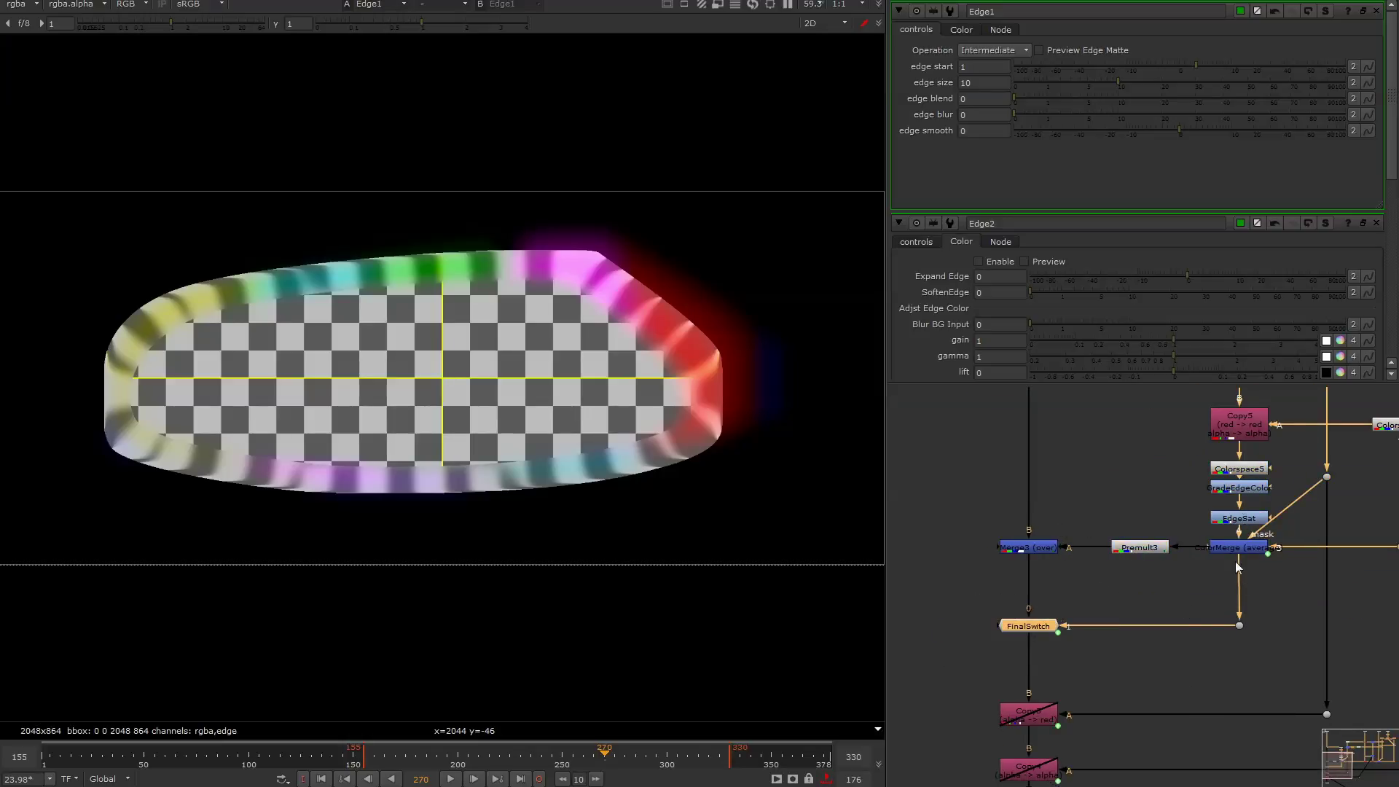
Inspect the Premult3 and Merge3 nodes that composite the result over BG, and the output nodes below.
{"action": "left_click_drag", "start_coordinate": [1186, 514], "coordinate": [1094, 586]}
{"action": "left_click", "coordinate": [1207, 475]}
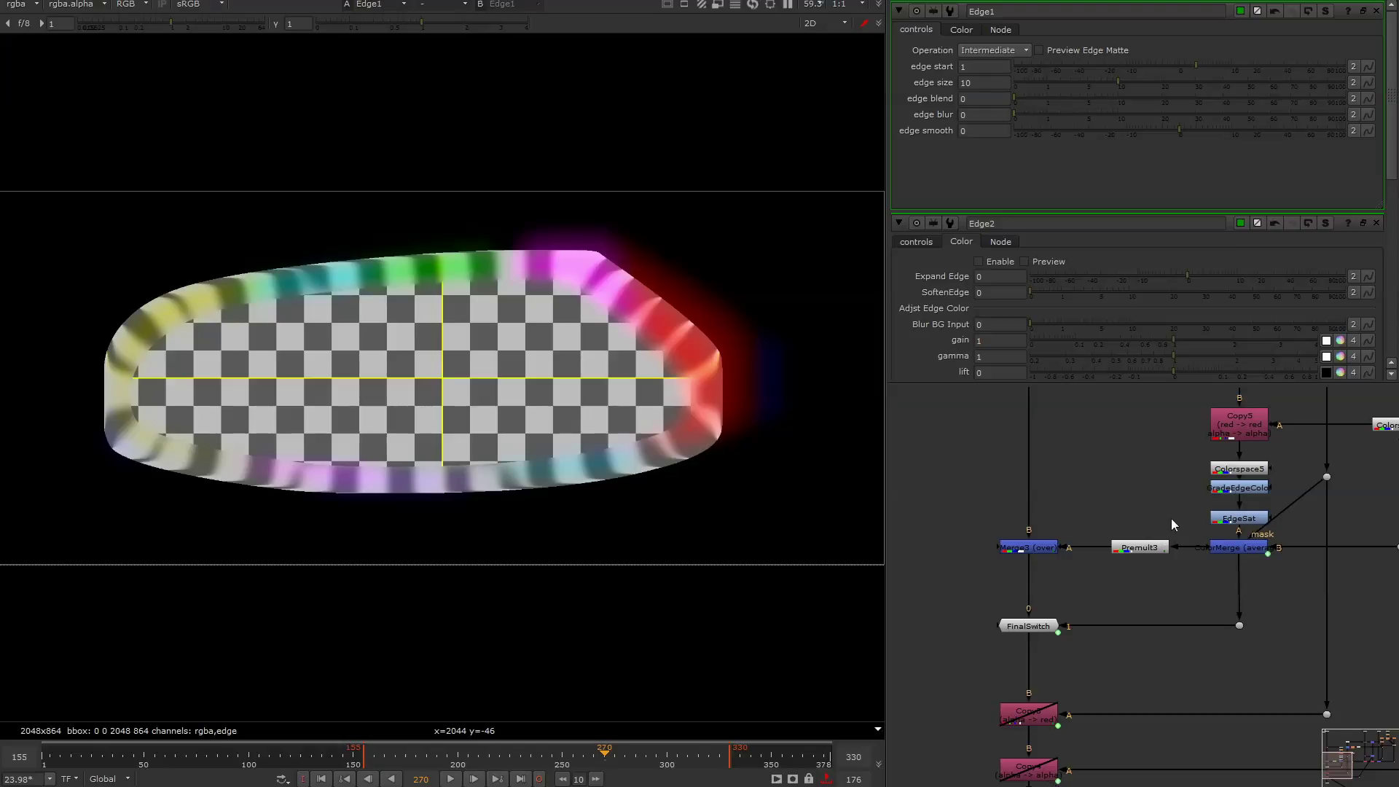
{"action": "left_click_drag", "start_coordinate": [1187, 505], "coordinate": [951, 590]}
{"action": "middle_click_drag", "start_coordinate": [992, 638], "coordinate": [1025, 536]}
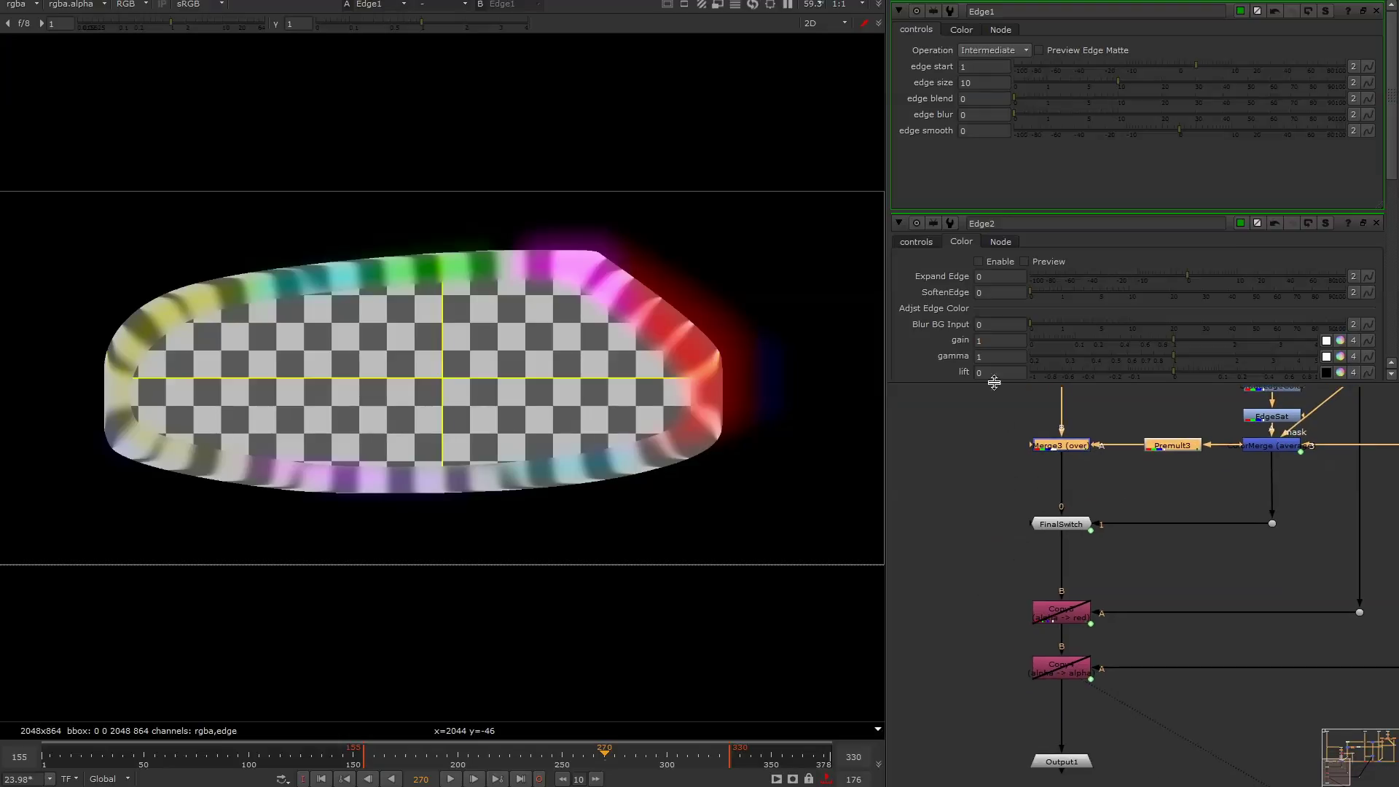
Show Edge2's main edge controls, return to the main node graph and locate the Keymix2 to Keymix4 nodes.
{"action": "left_click", "coordinate": [918, 242]}
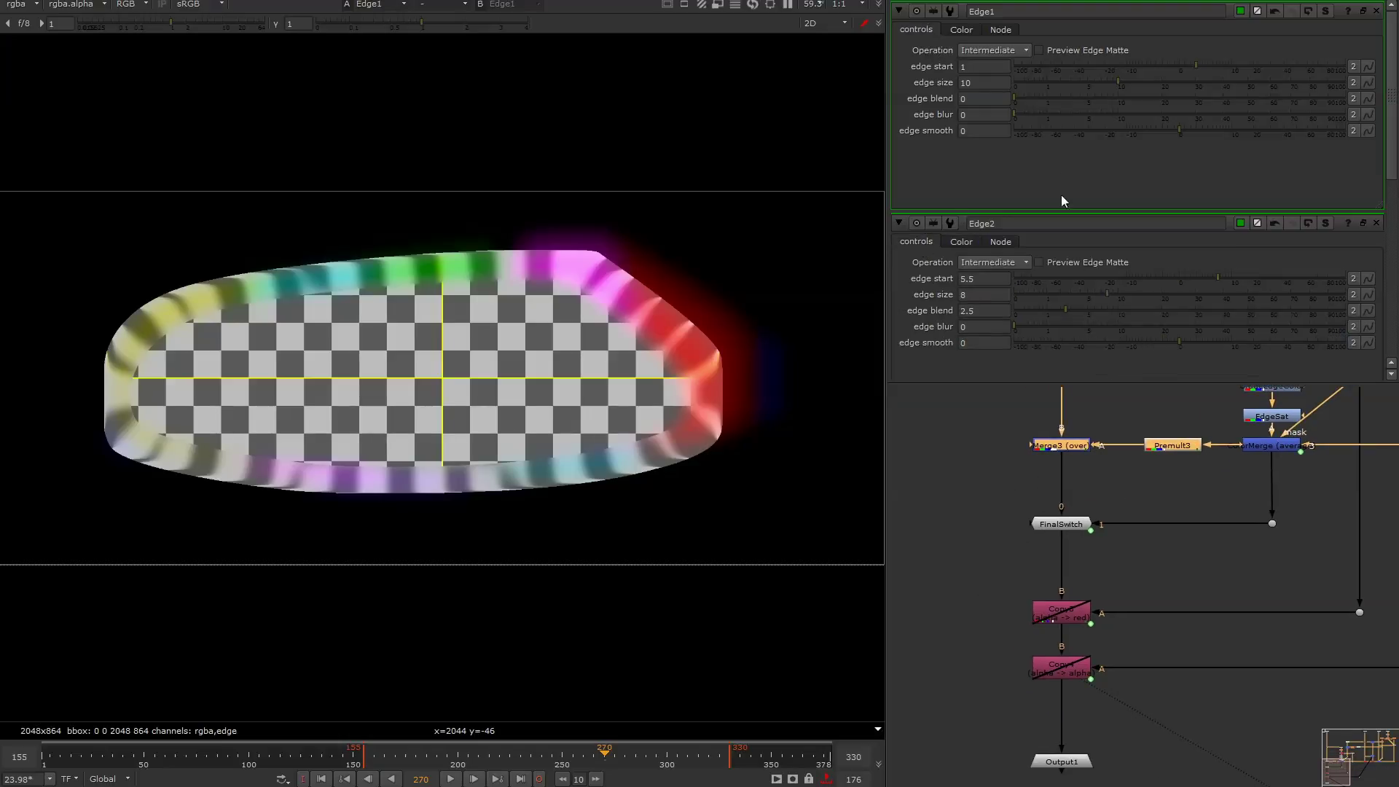
{"action": "mouse_move", "coordinate": [1003, 389]}
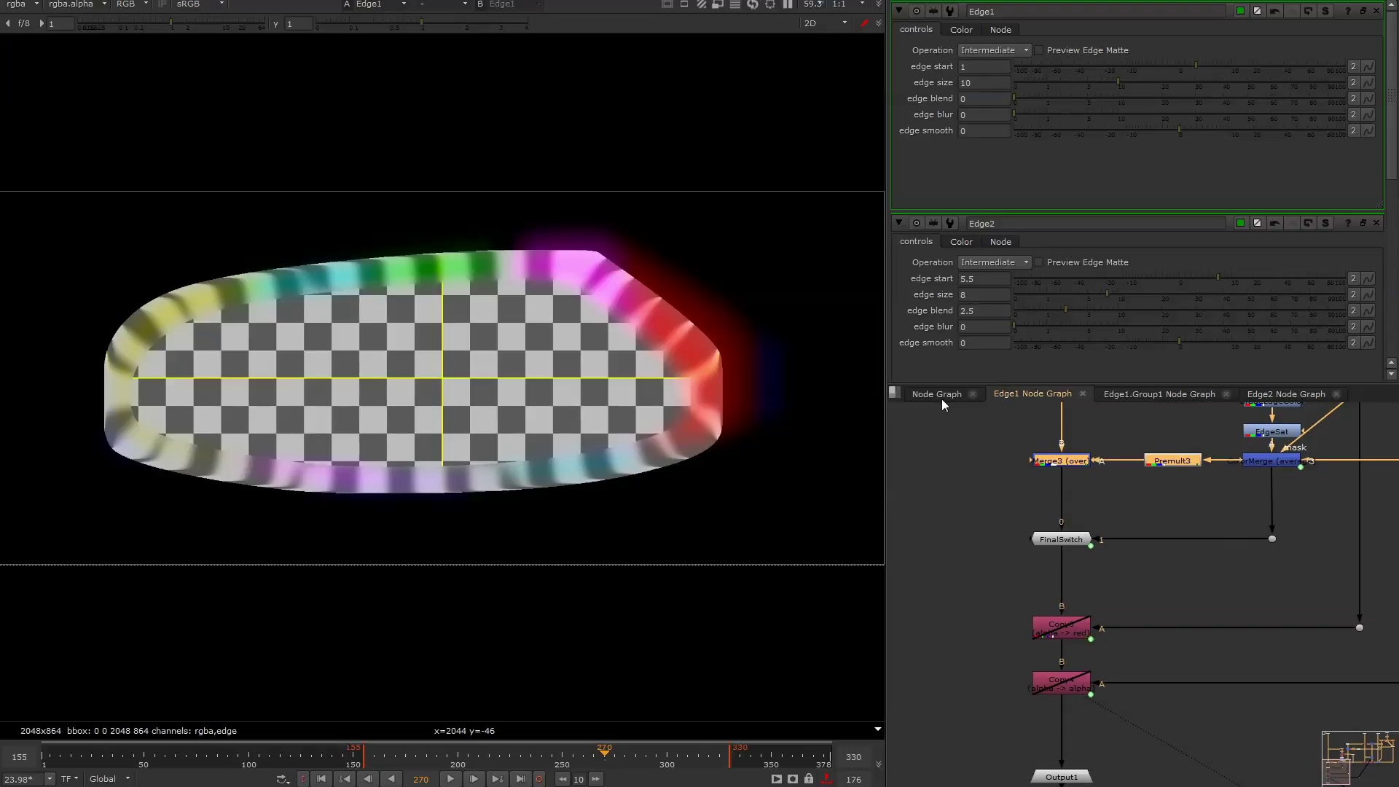
{"action": "left_click", "coordinate": [942, 397]}
{"action": "scroll", "coordinate": [1052, 499], "scroll_direction": "down", "scroll_amount": 6}
{"action": "middle_click_drag", "start_coordinate": [955, 541], "coordinate": [1114, 610]}
{"action": "scroll", "coordinate": [1113, 610], "scroll_direction": "down", "scroll_amount": 5}
{"action": "middle_click_drag", "start_coordinate": [1026, 645], "coordinate": [1184, 609]}
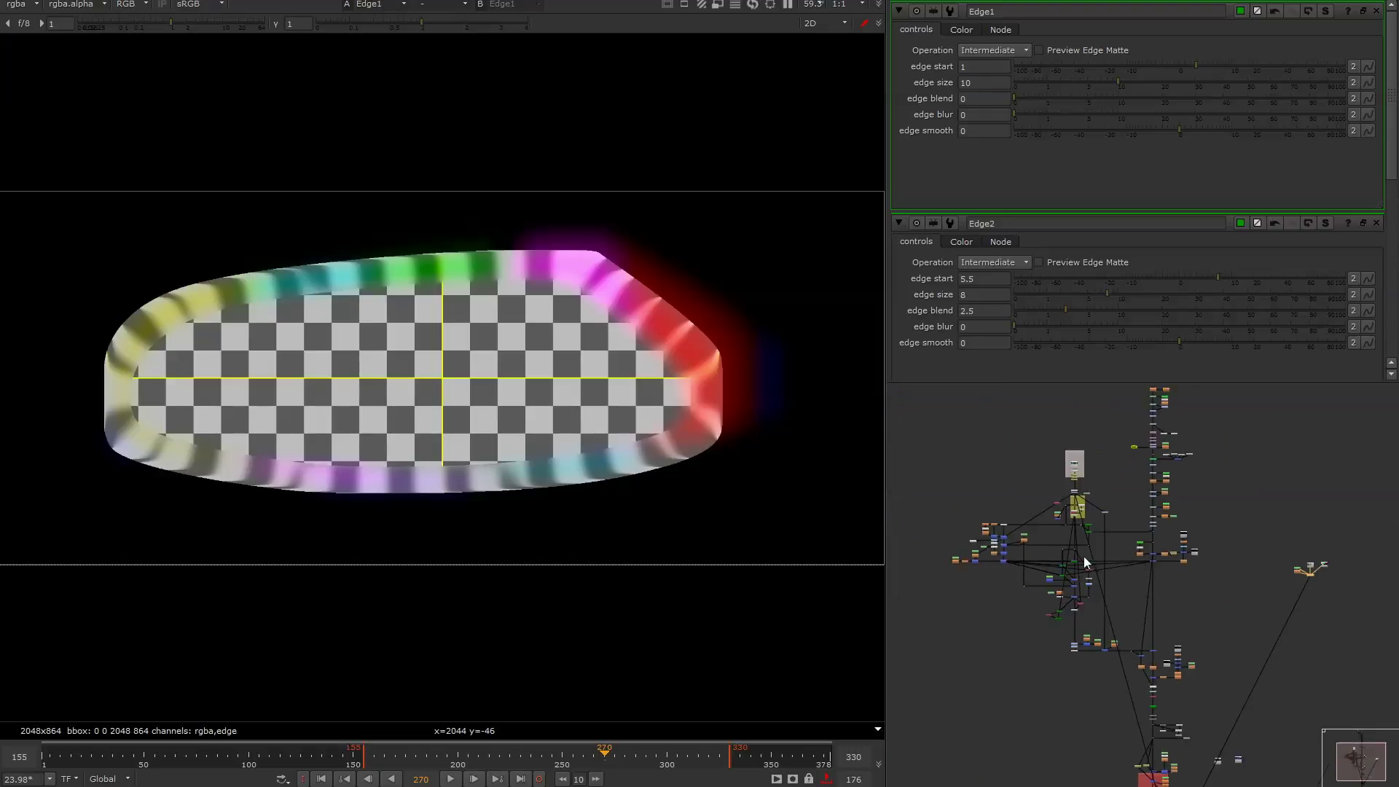
{"action": "scroll", "coordinate": [1083, 557], "scroll_direction": "up", "scroll_amount": 3}
{"action": "middle_click_drag", "start_coordinate": [1029, 607], "coordinate": [1086, 576]}
{"action": "scroll", "coordinate": [1130, 586], "scroll_direction": "up", "scroll_amount": 6}
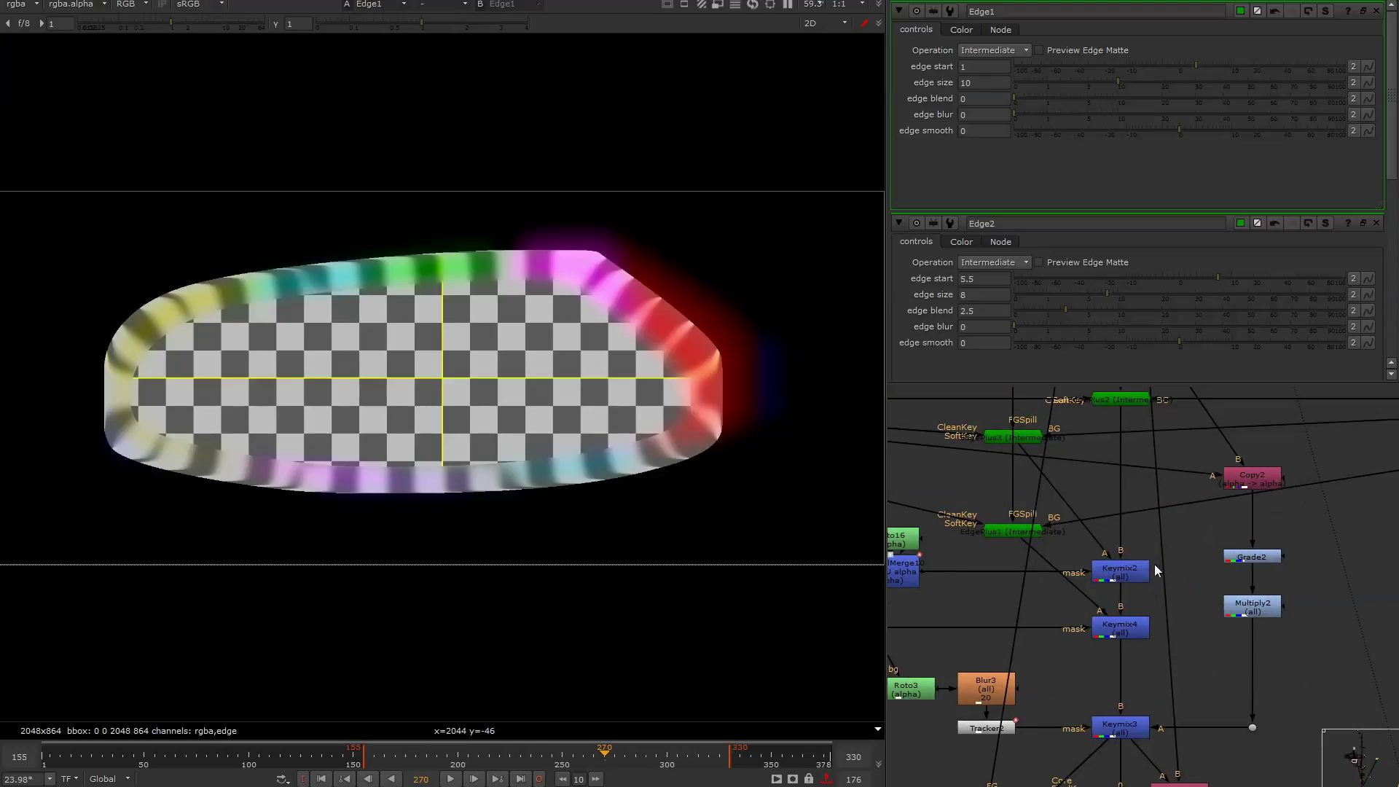